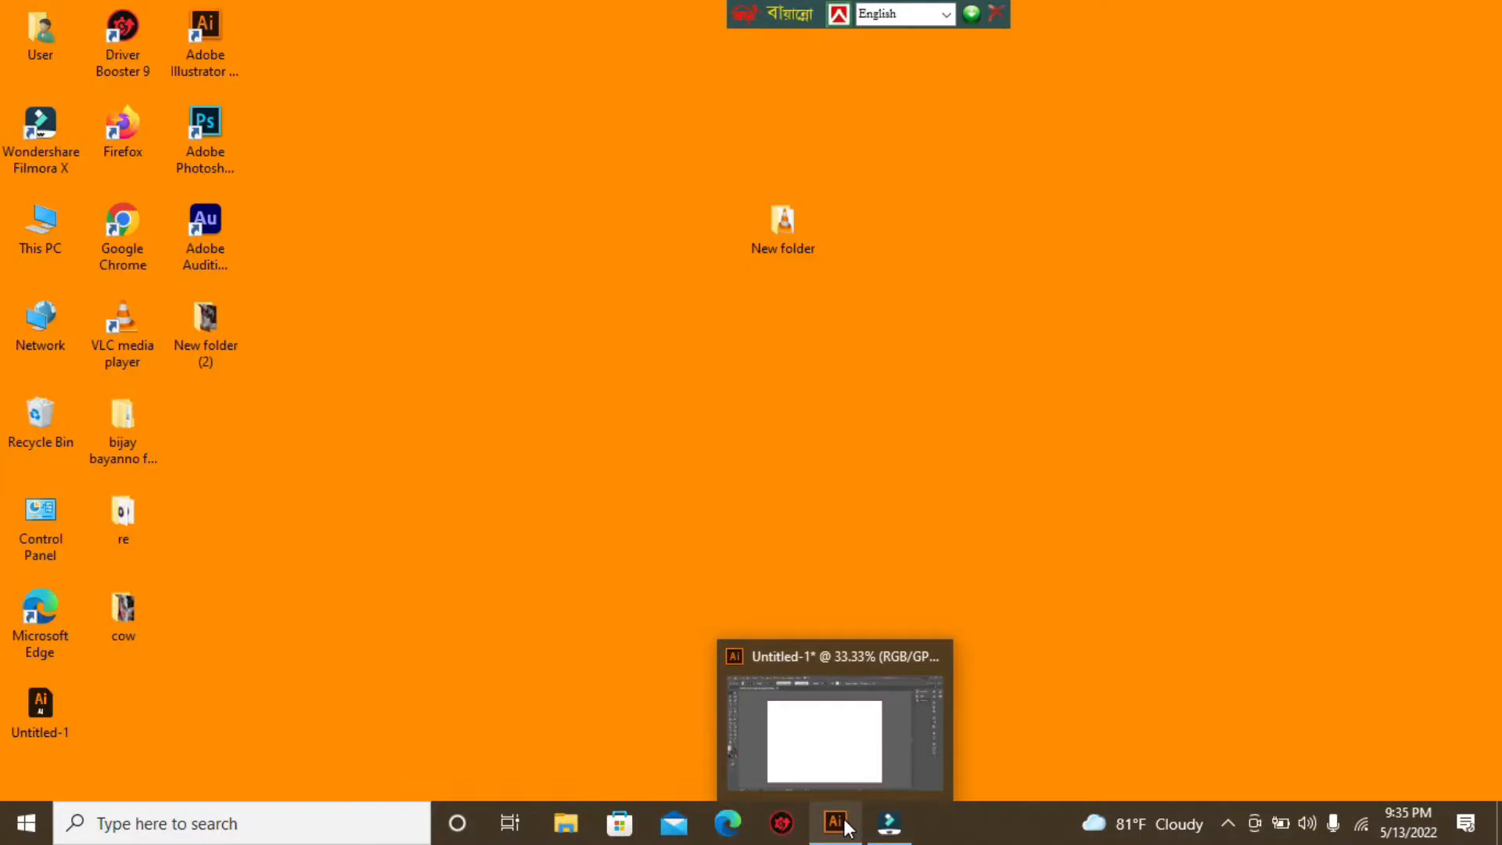
Switch to Illustrator, draw a wide ellipse with no fill in the middle of the artboard, and stretch it slightly taller.
click(836, 822)
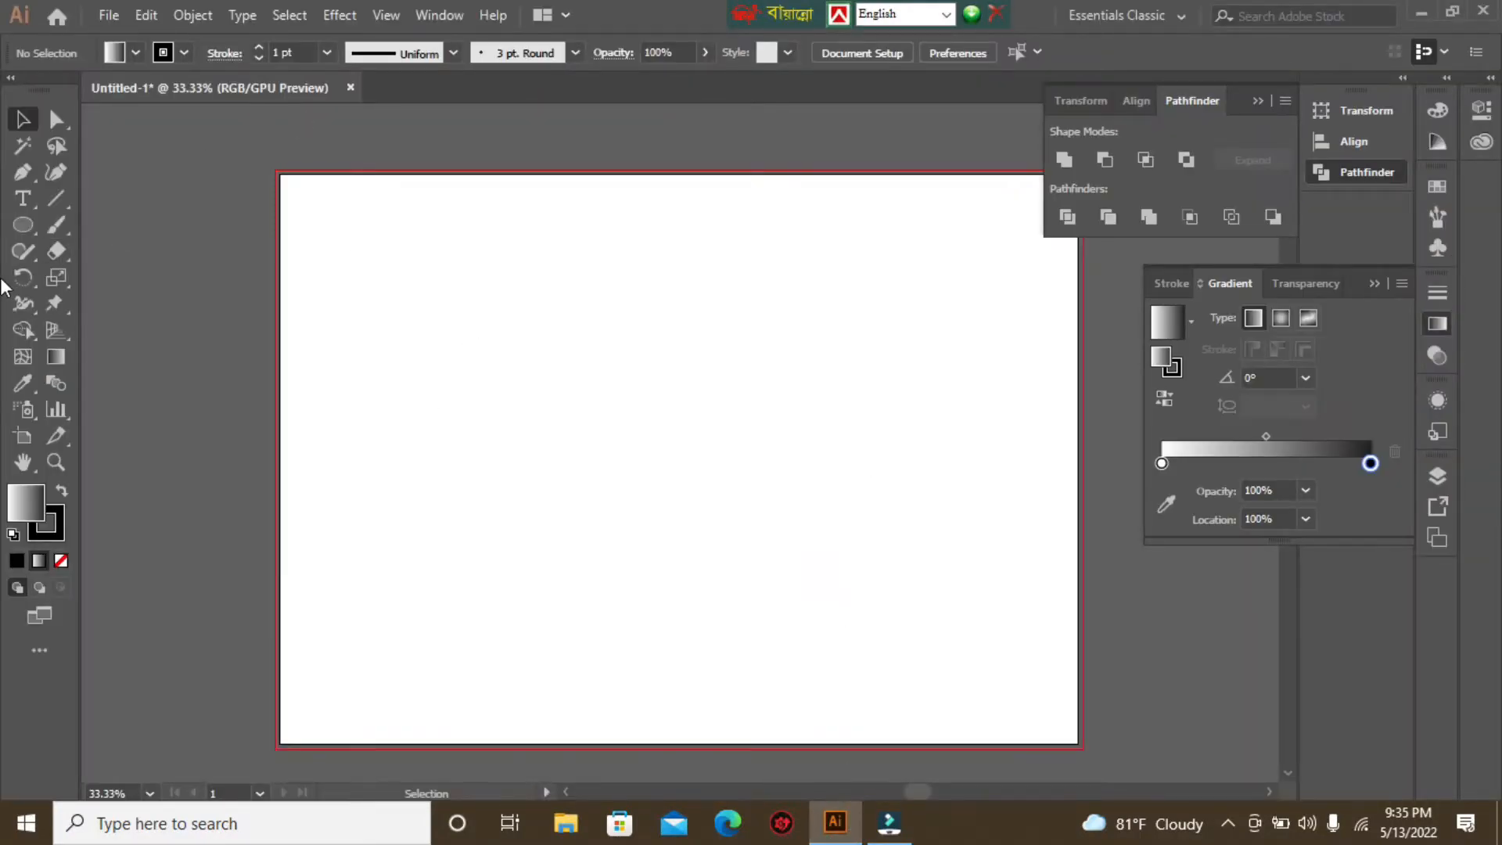
drag(27, 235, 93, 224)
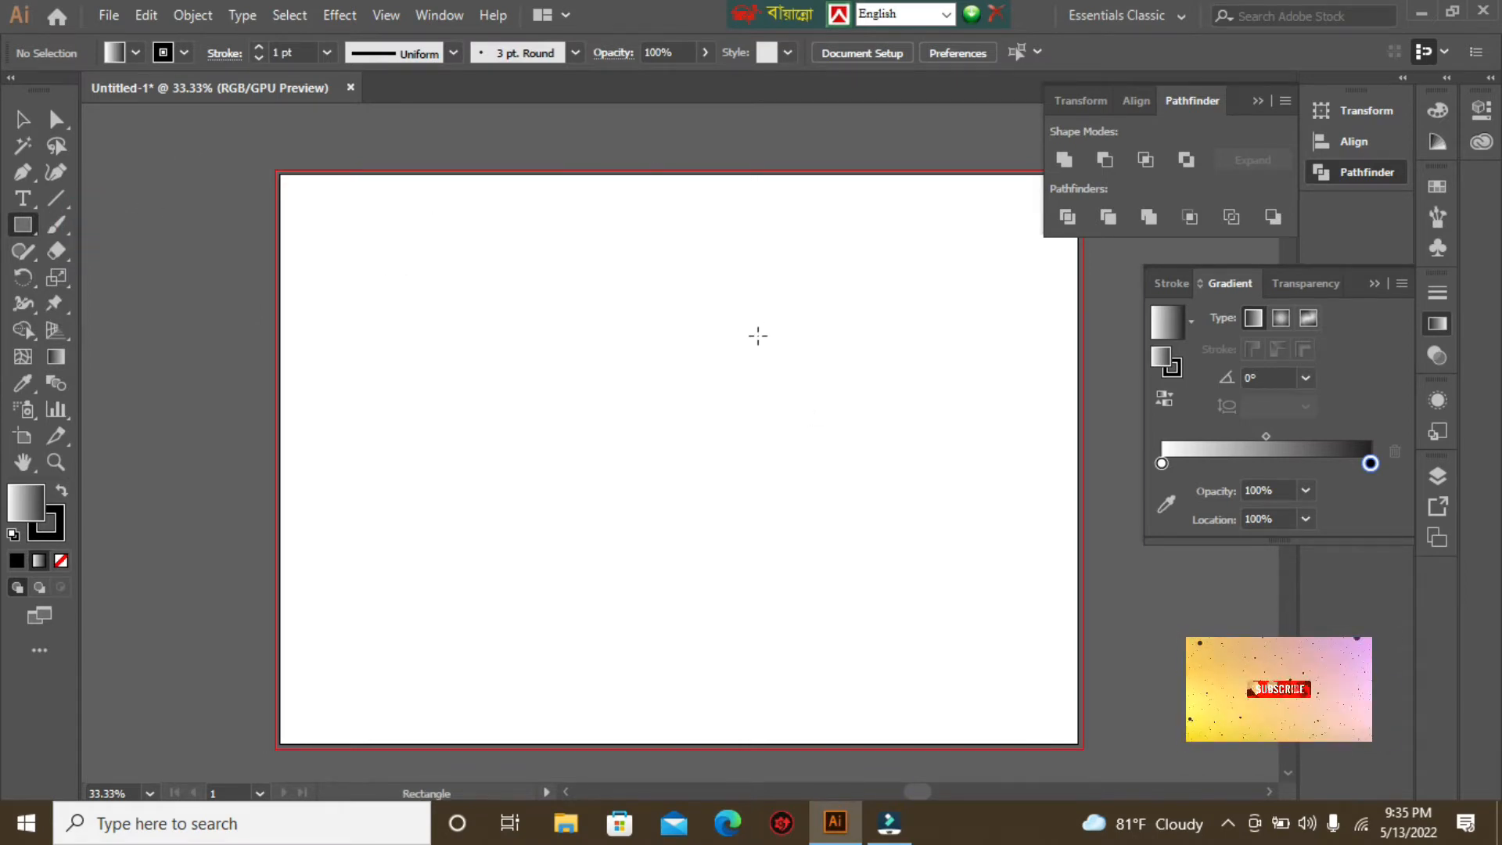
click(11, 222)
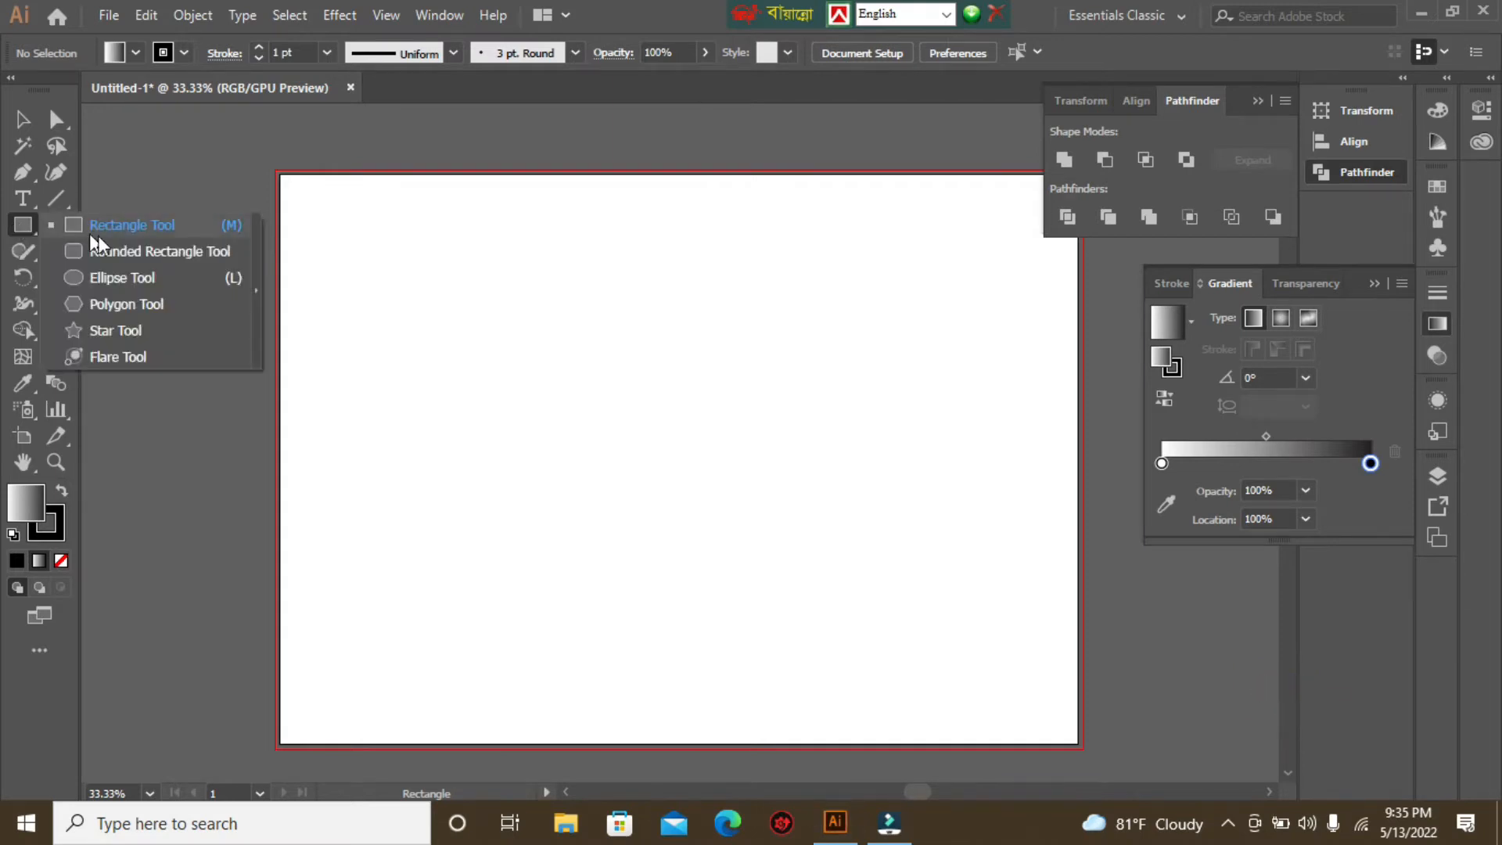
click(132, 279)
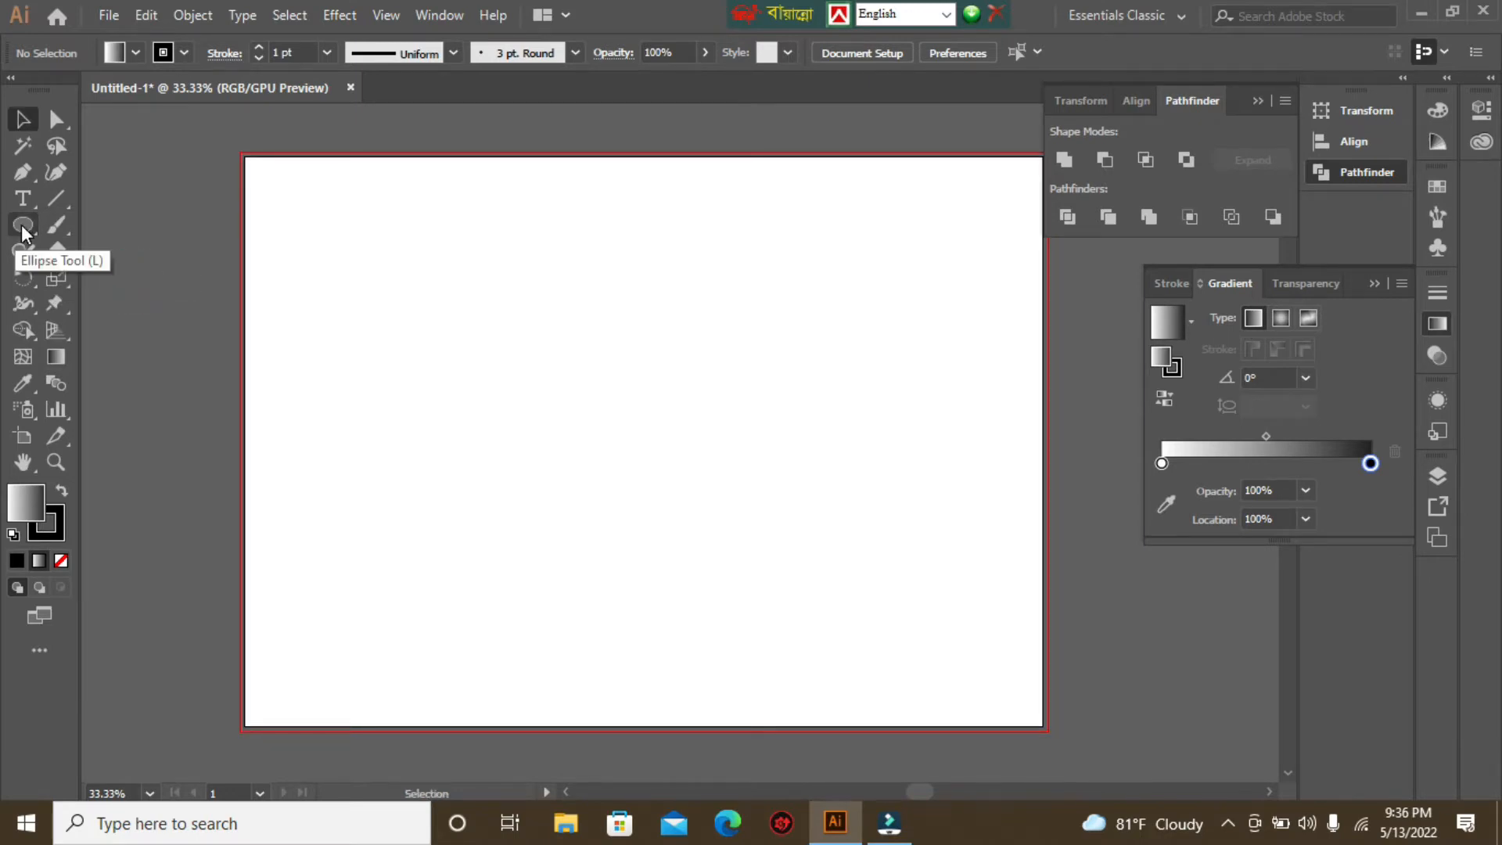
click(23, 227)
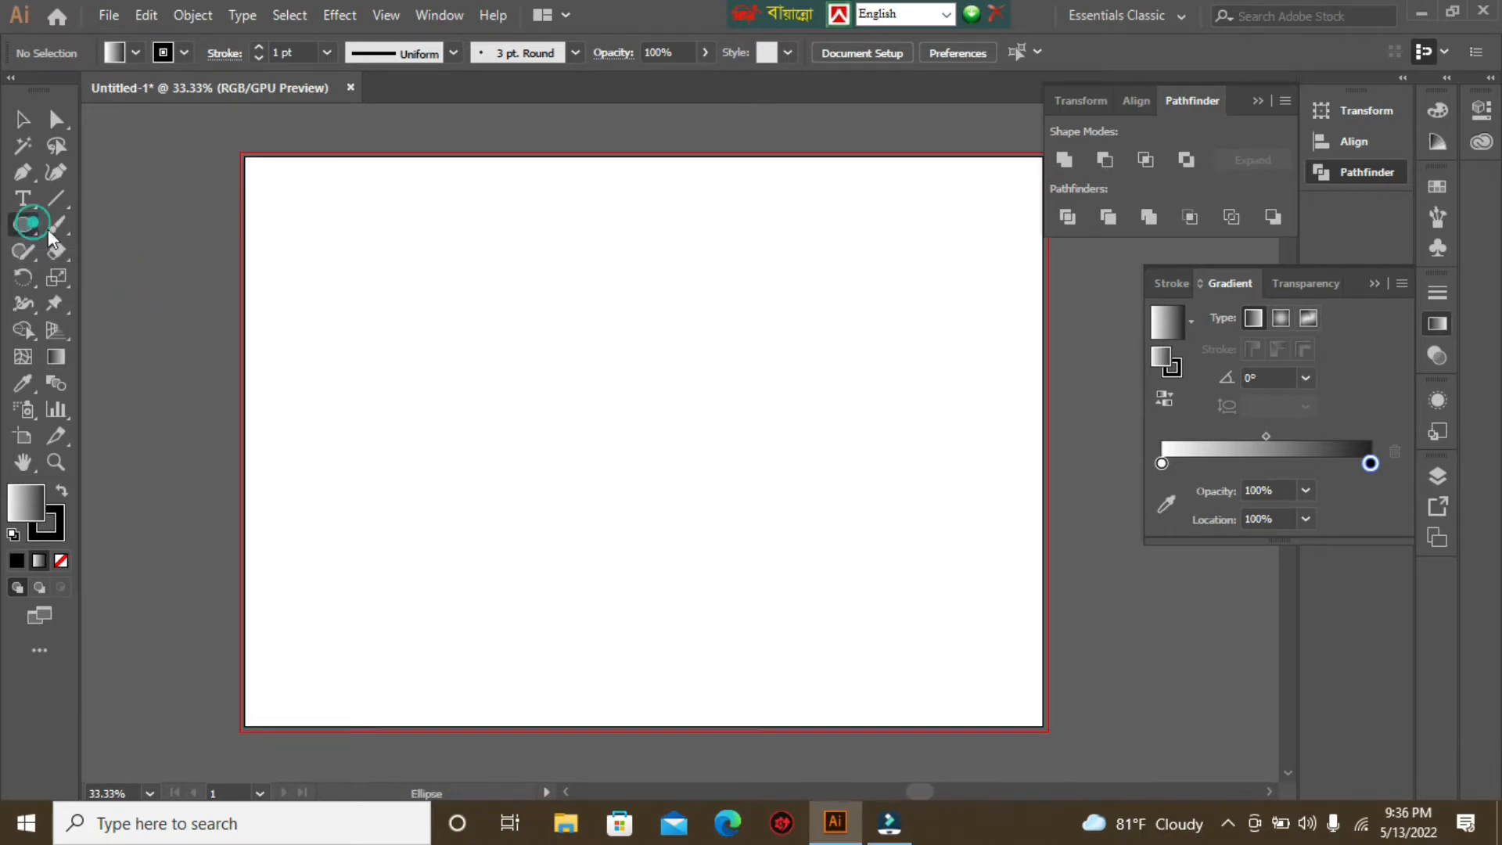
drag(466, 306, 864, 535)
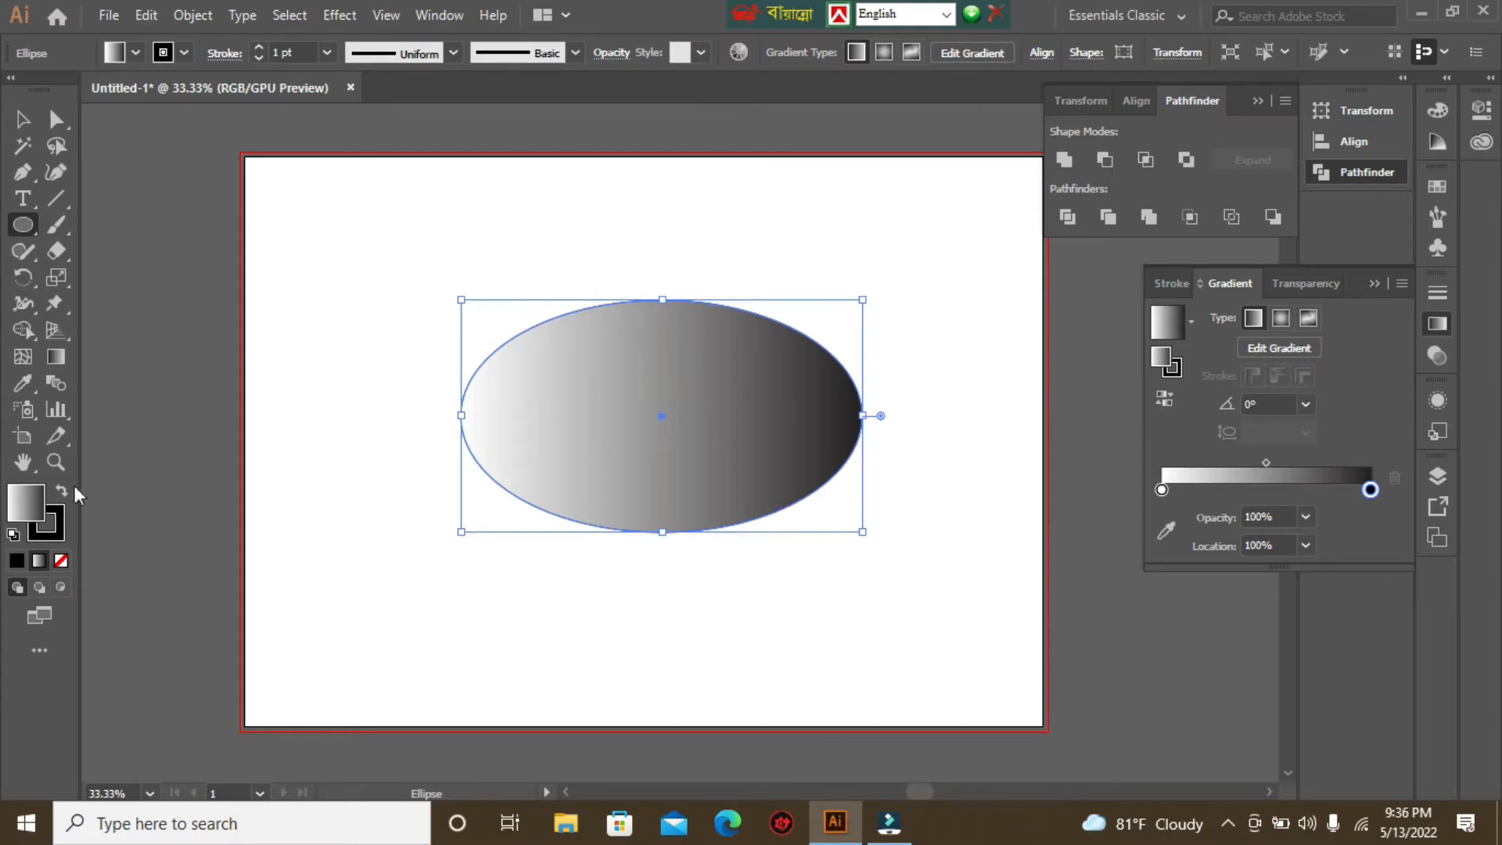
click(61, 561)
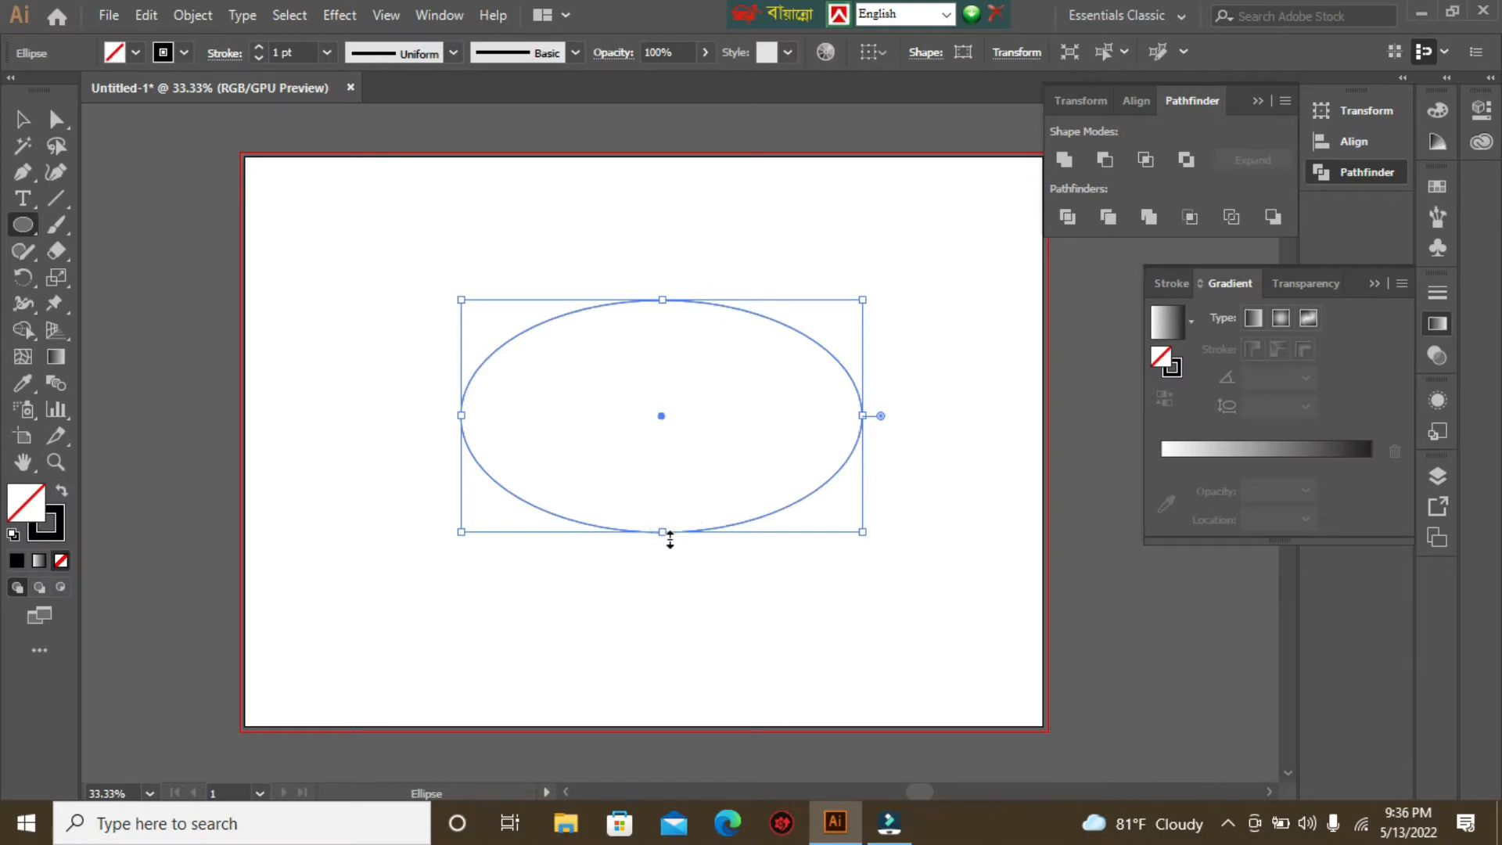
drag(663, 532, 664, 563)
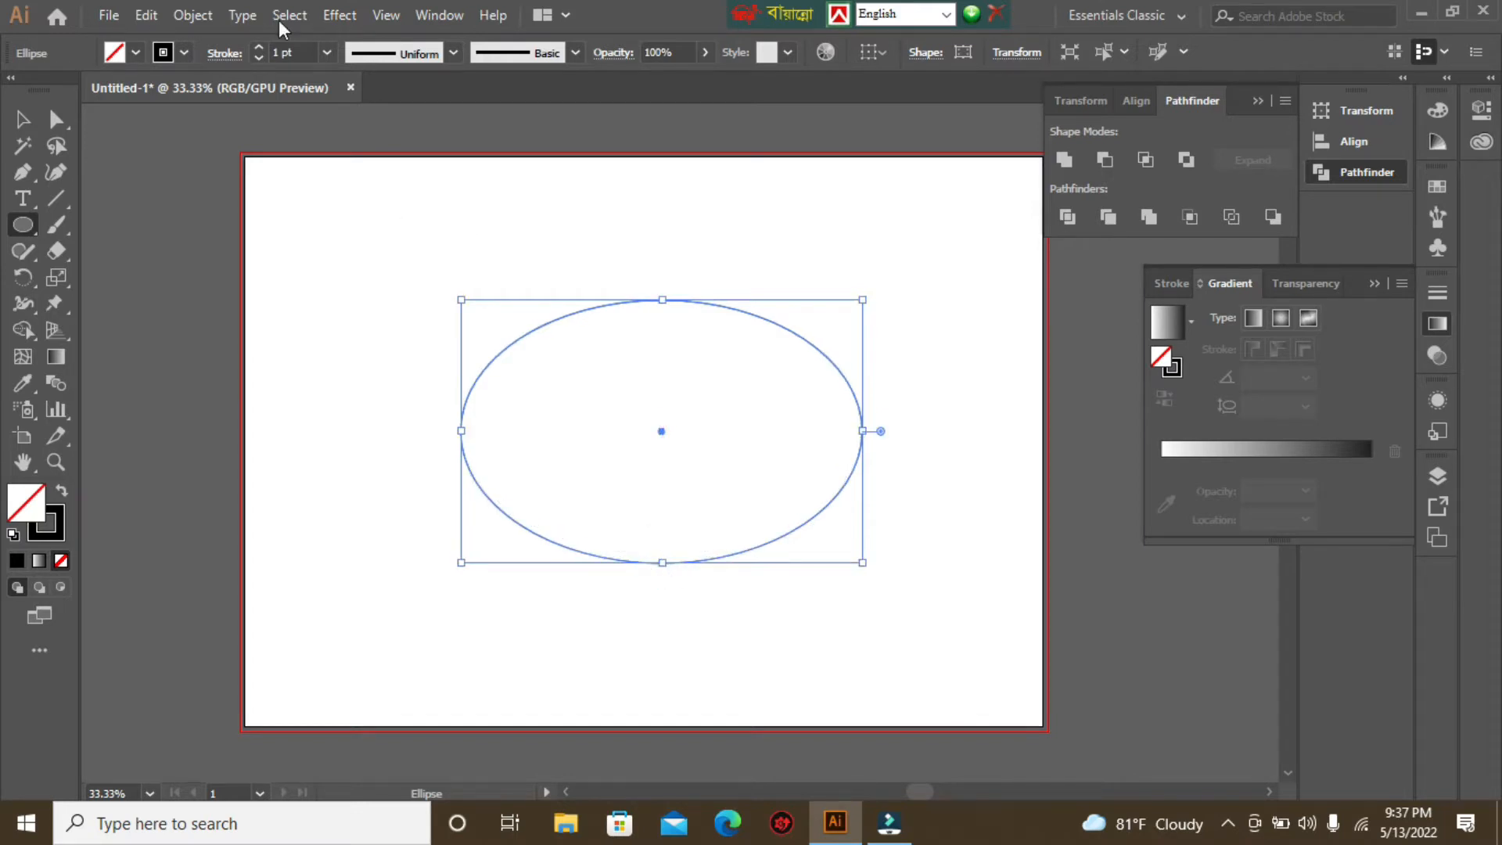
Copy the ellipse, paste it in place, and scale the copy down proportionally around its center.
click(145, 16)
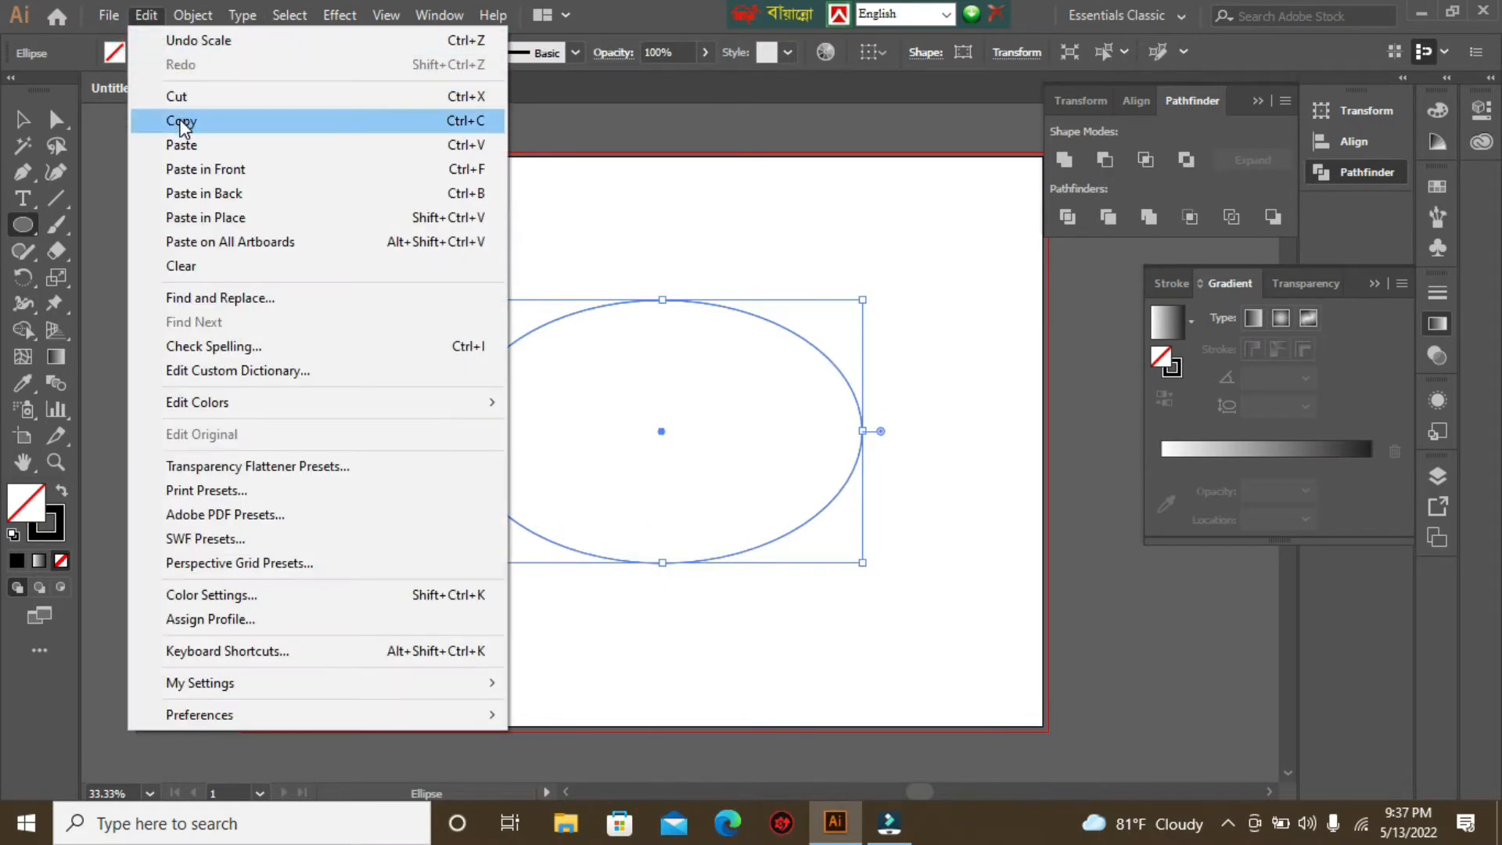
click(181, 125)
click(148, 15)
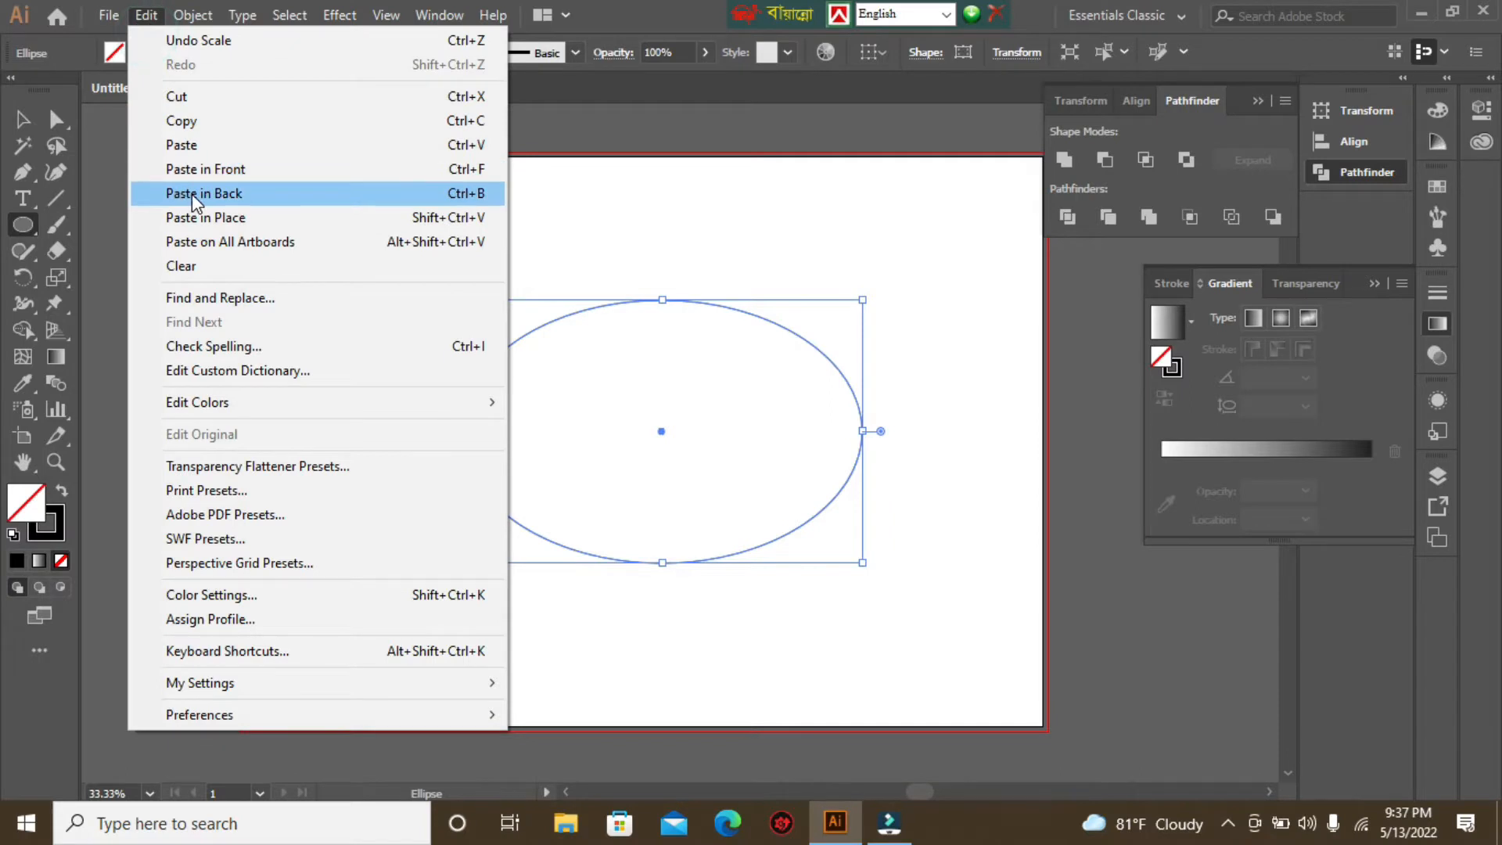
click(201, 217)
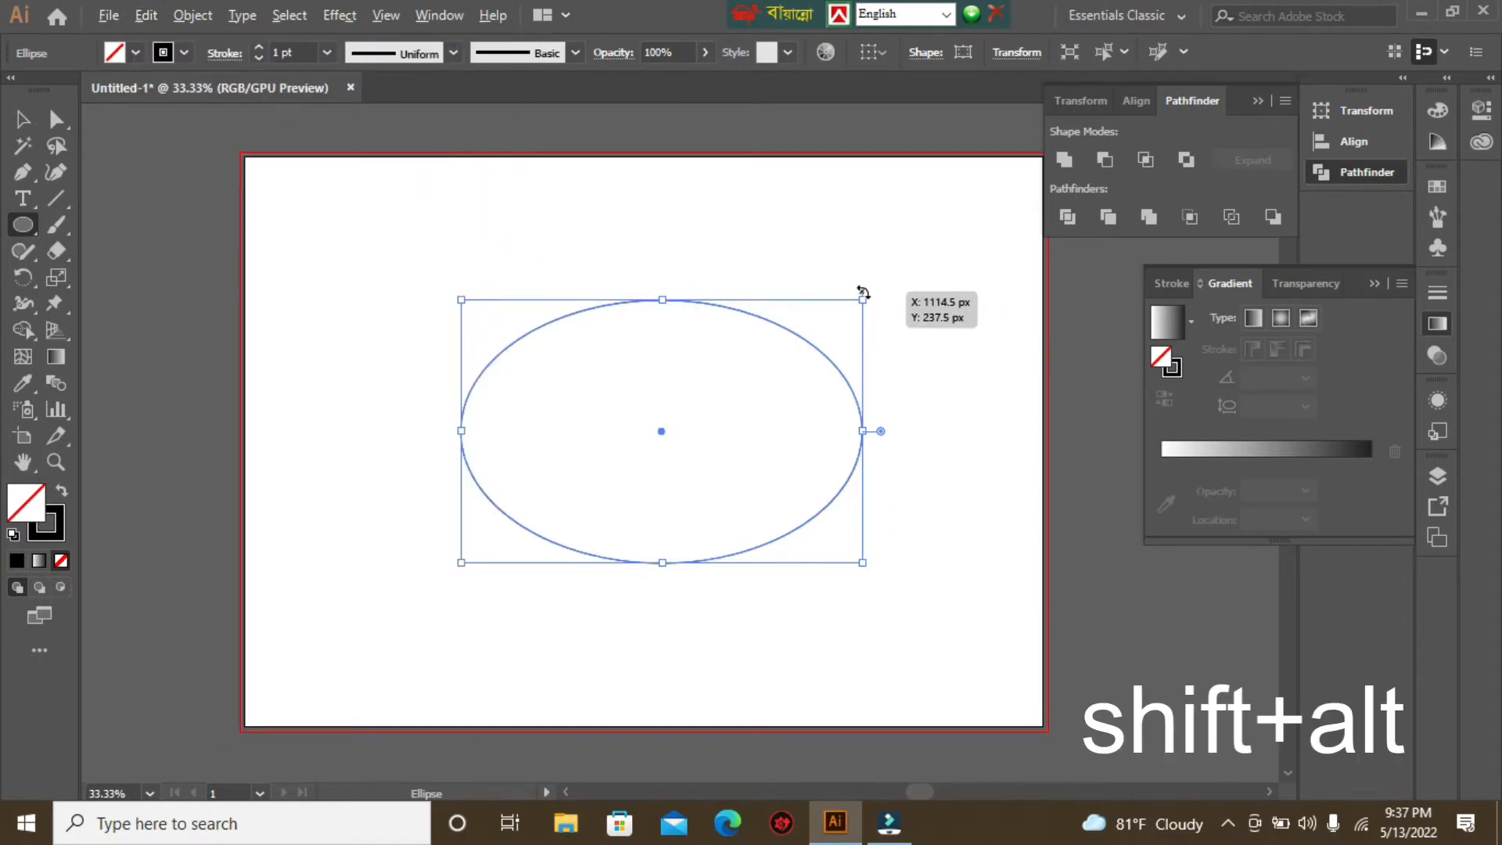
drag(862, 300, 836, 316)
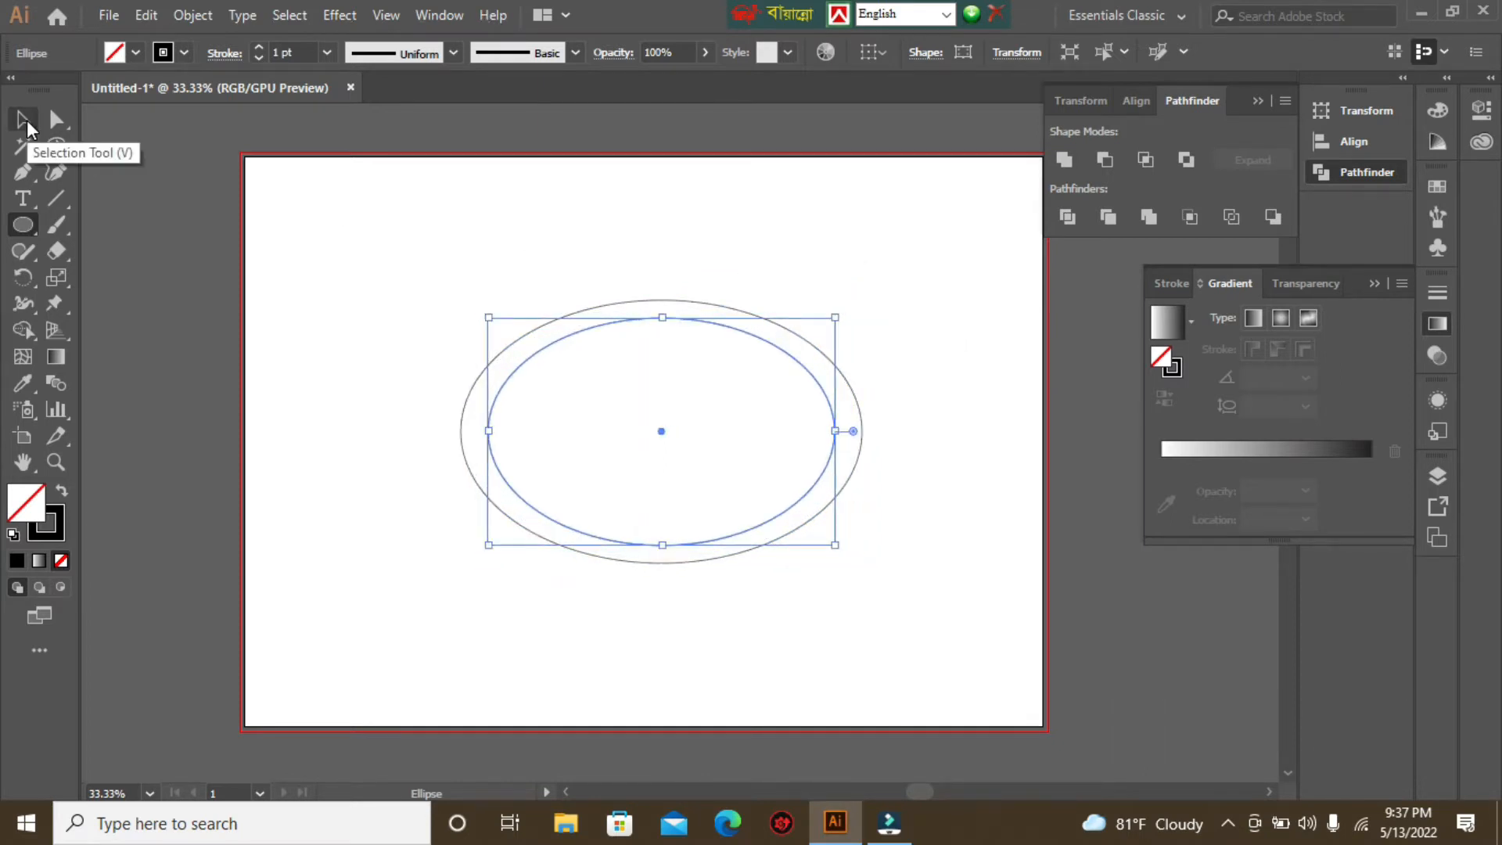
click(23, 119)
click(367, 258)
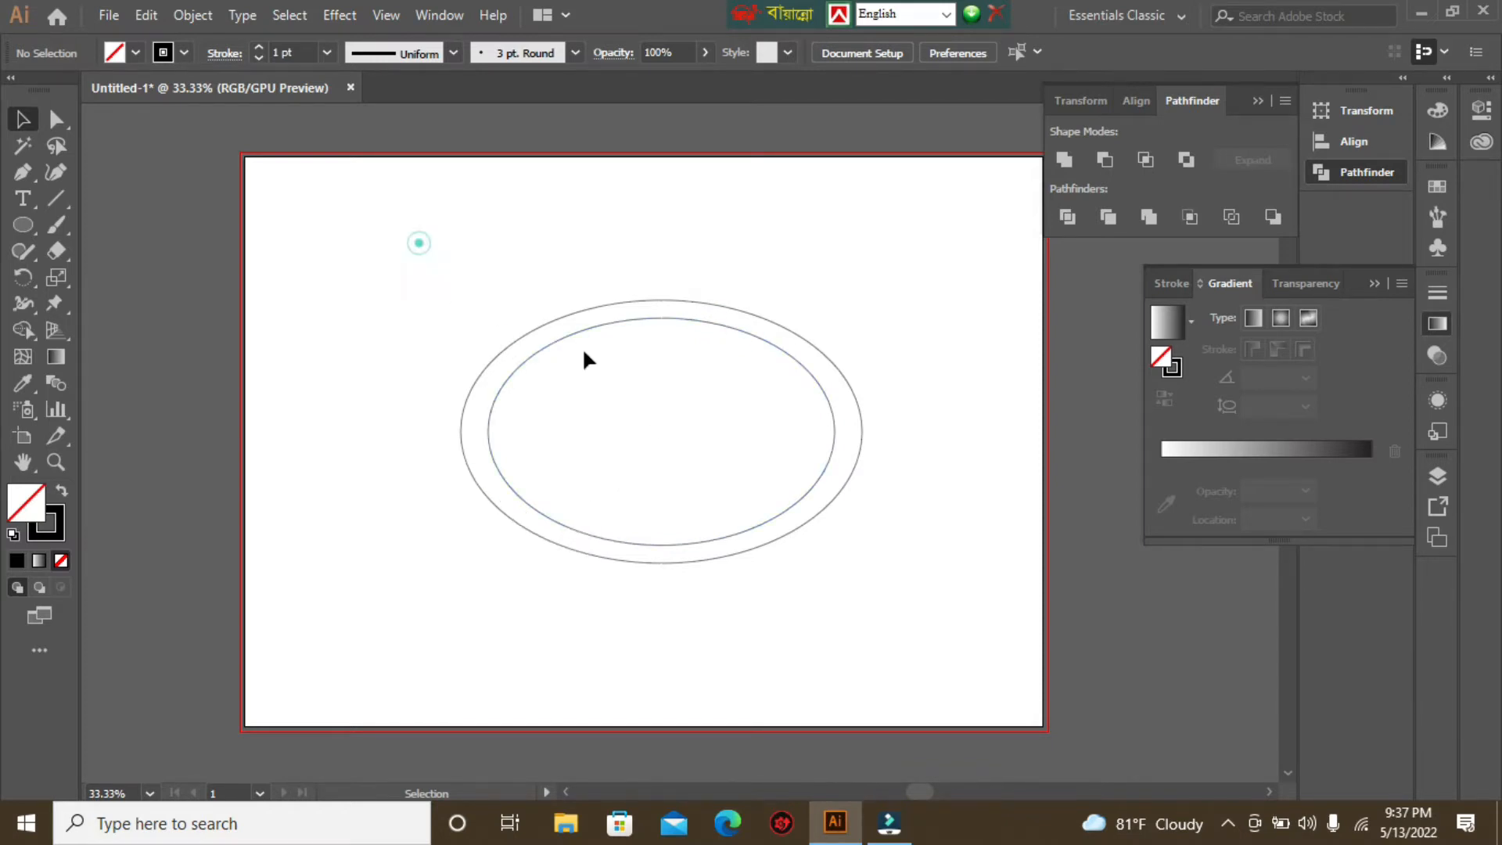
Try the white-to-black linear gradient as fill on both ellipses.
drag(419, 243, 461, 327)
drag(458, 267, 978, 599)
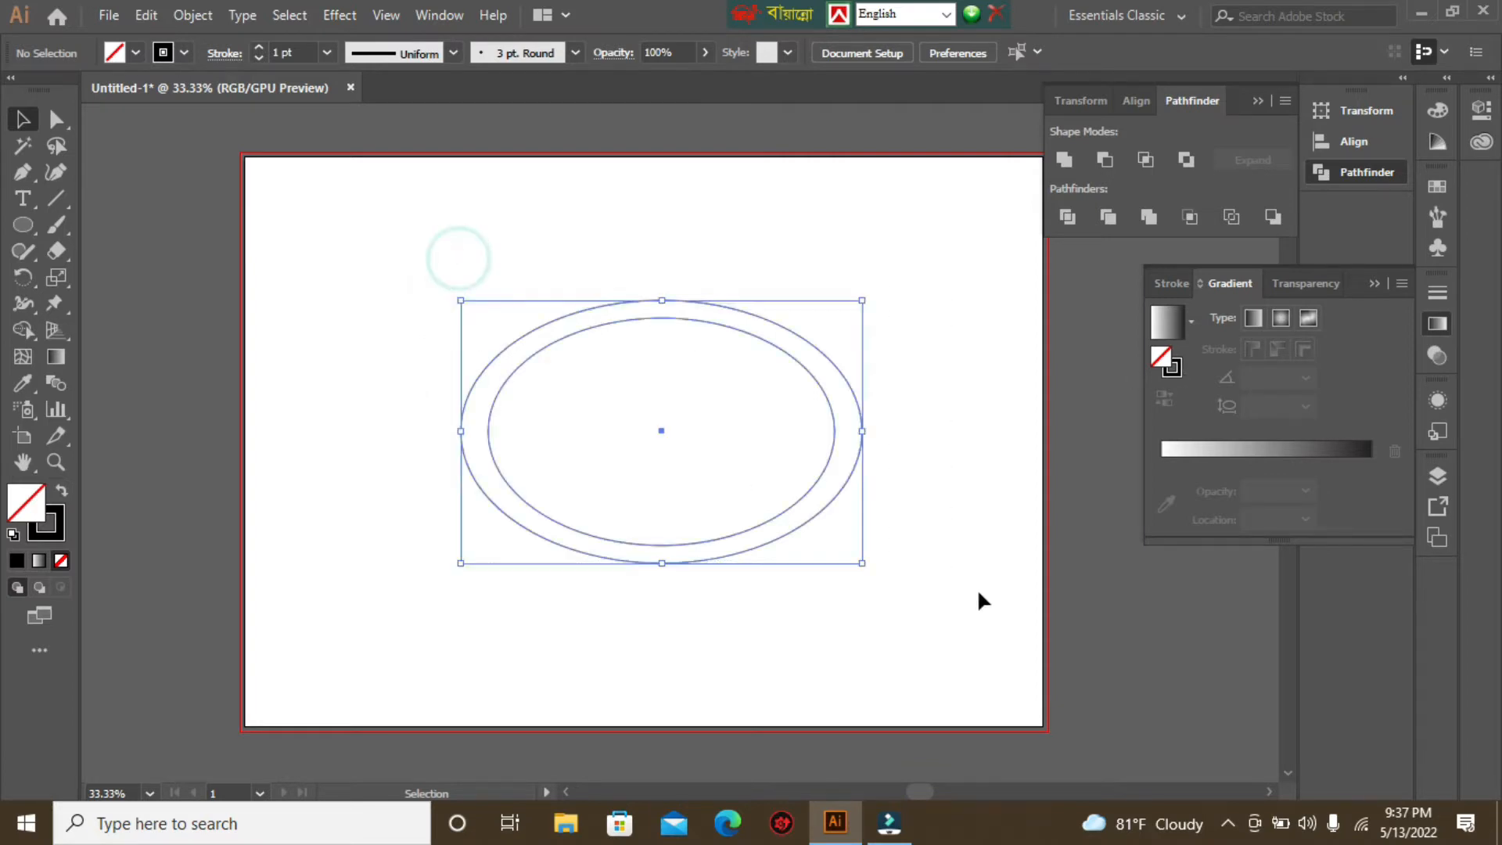
click(1281, 449)
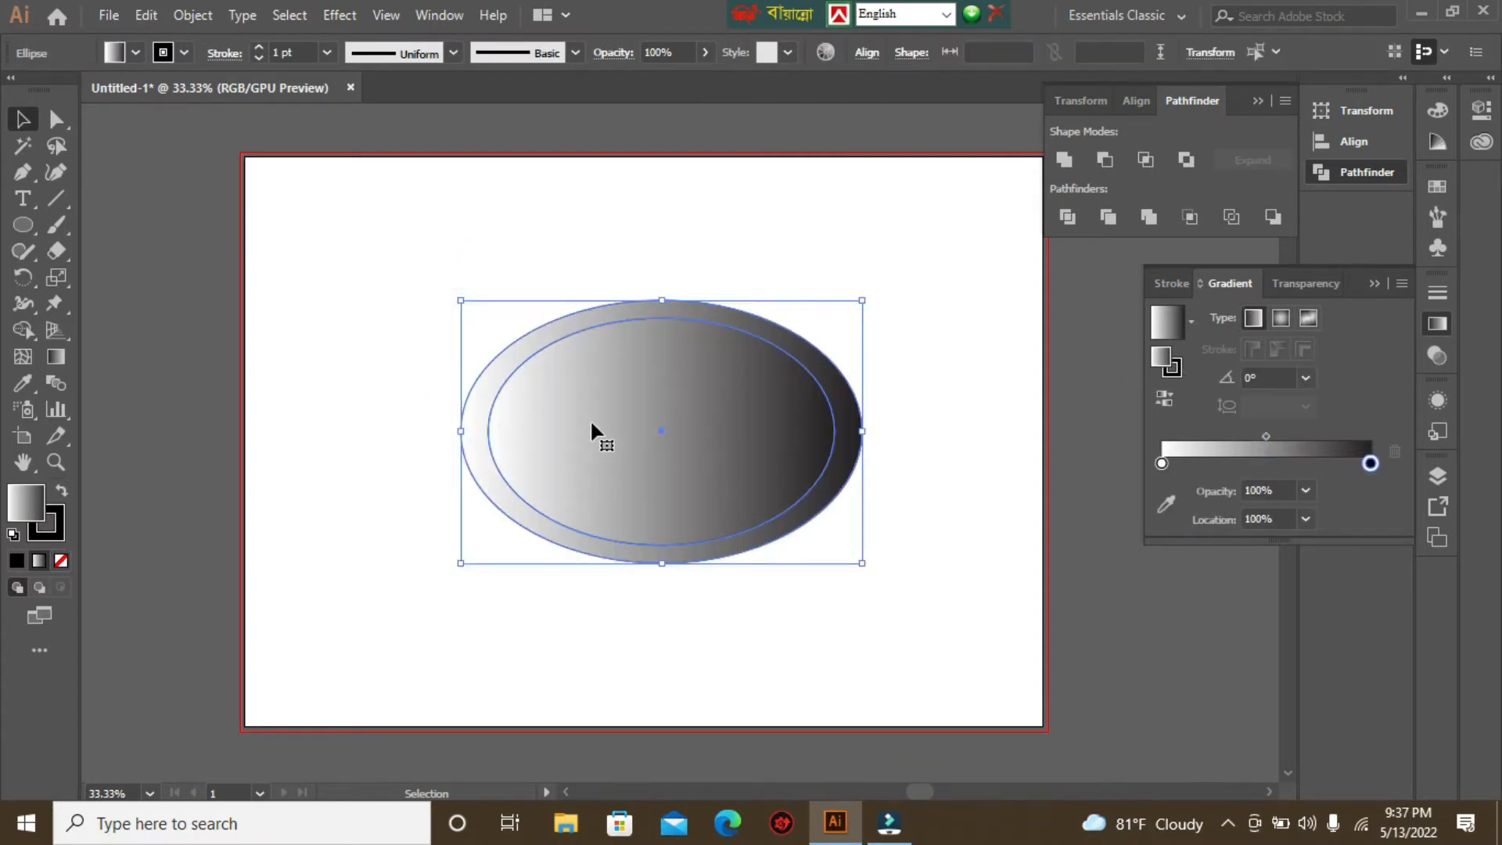
key(ctrl+z)
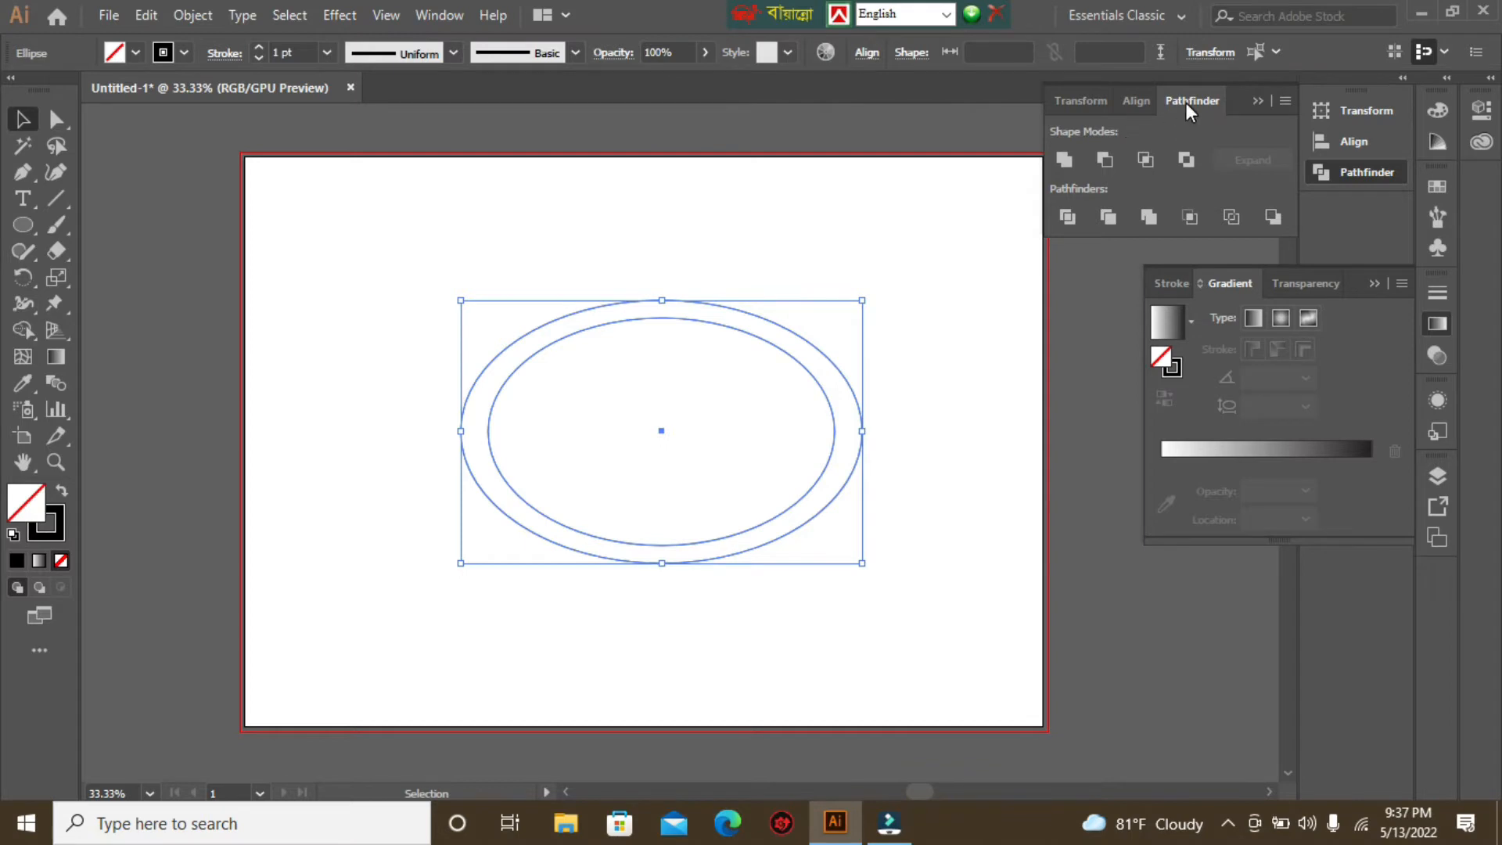
Subtract the inner ellipse from the outer one with Minus Front and fill the ring with the white-to-black linear gradient.
click(454, 21)
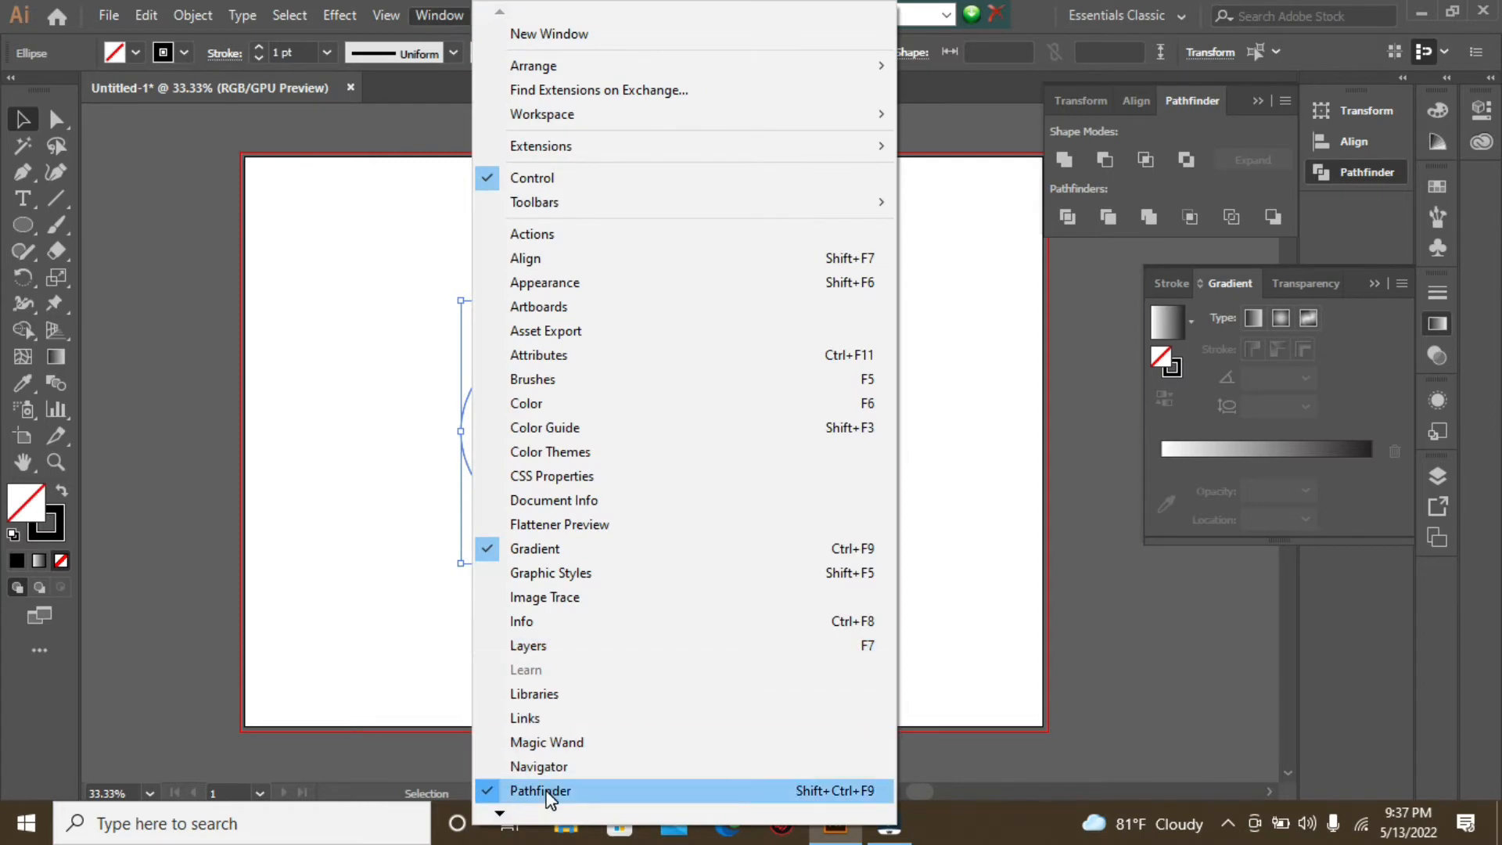
click(1208, 132)
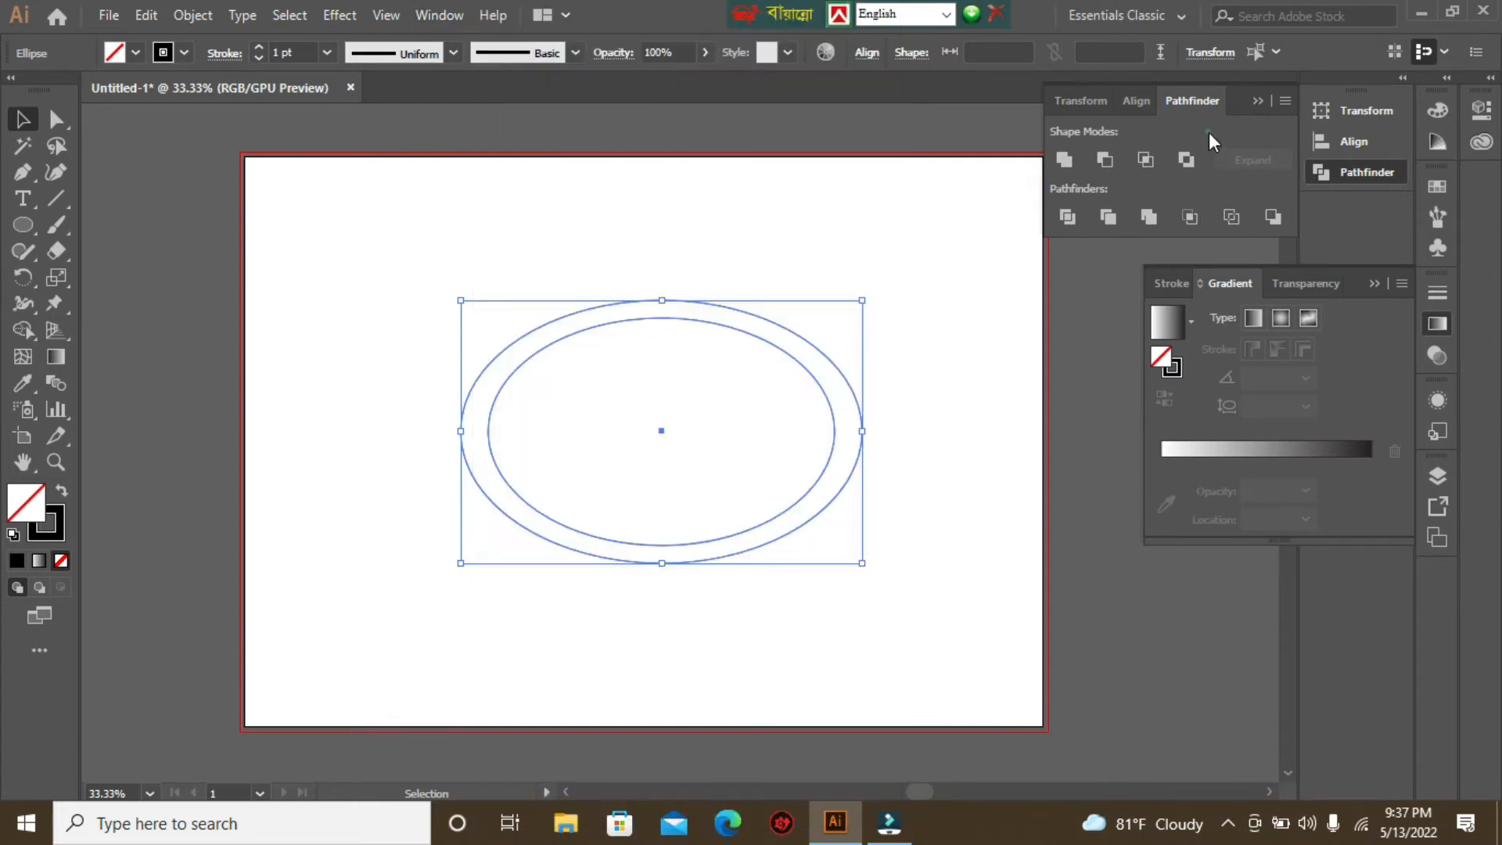
click(1106, 161)
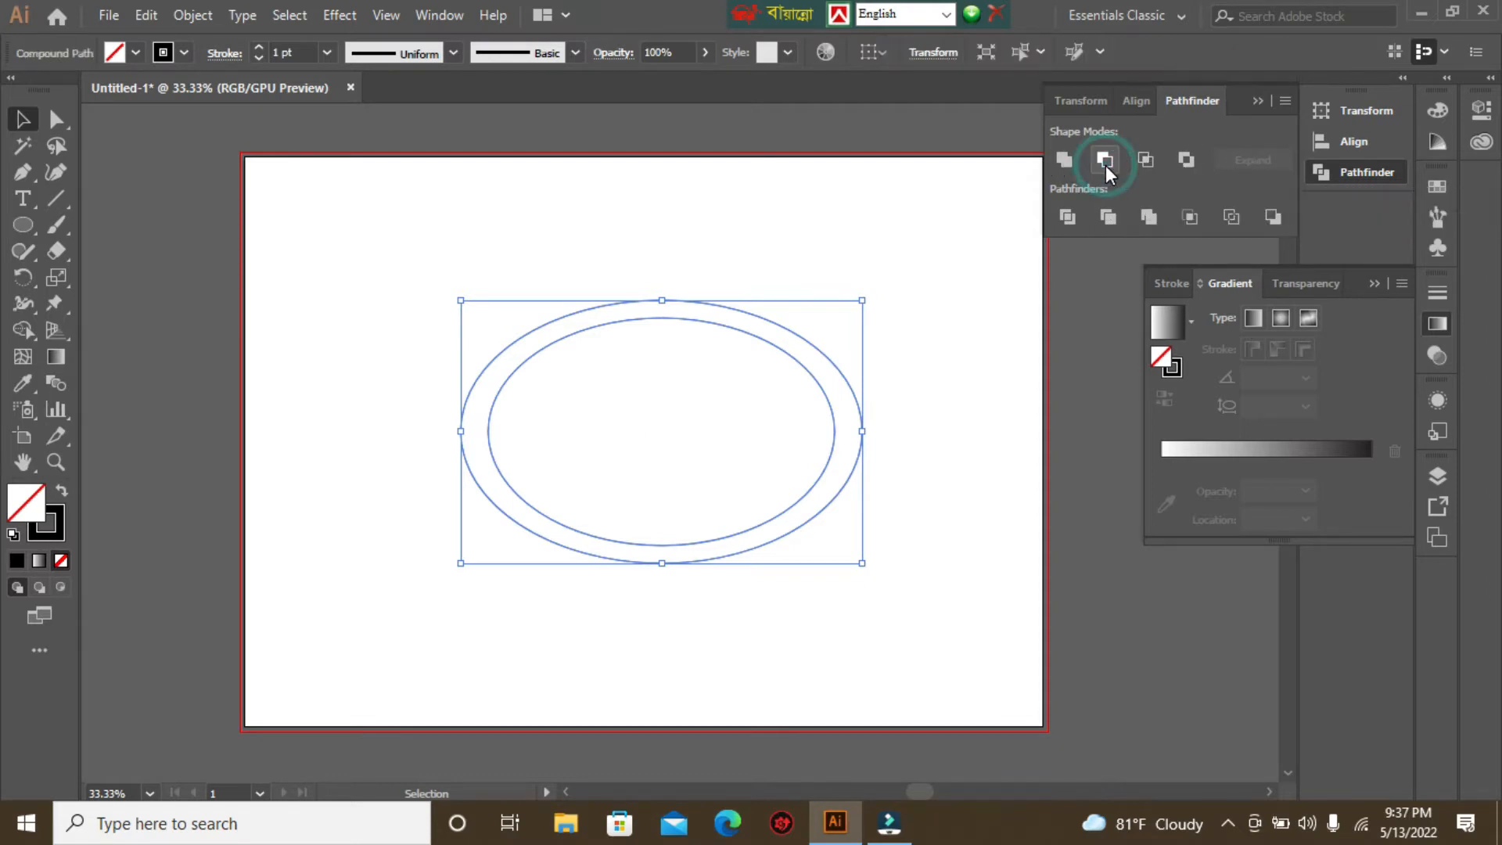
click(1233, 448)
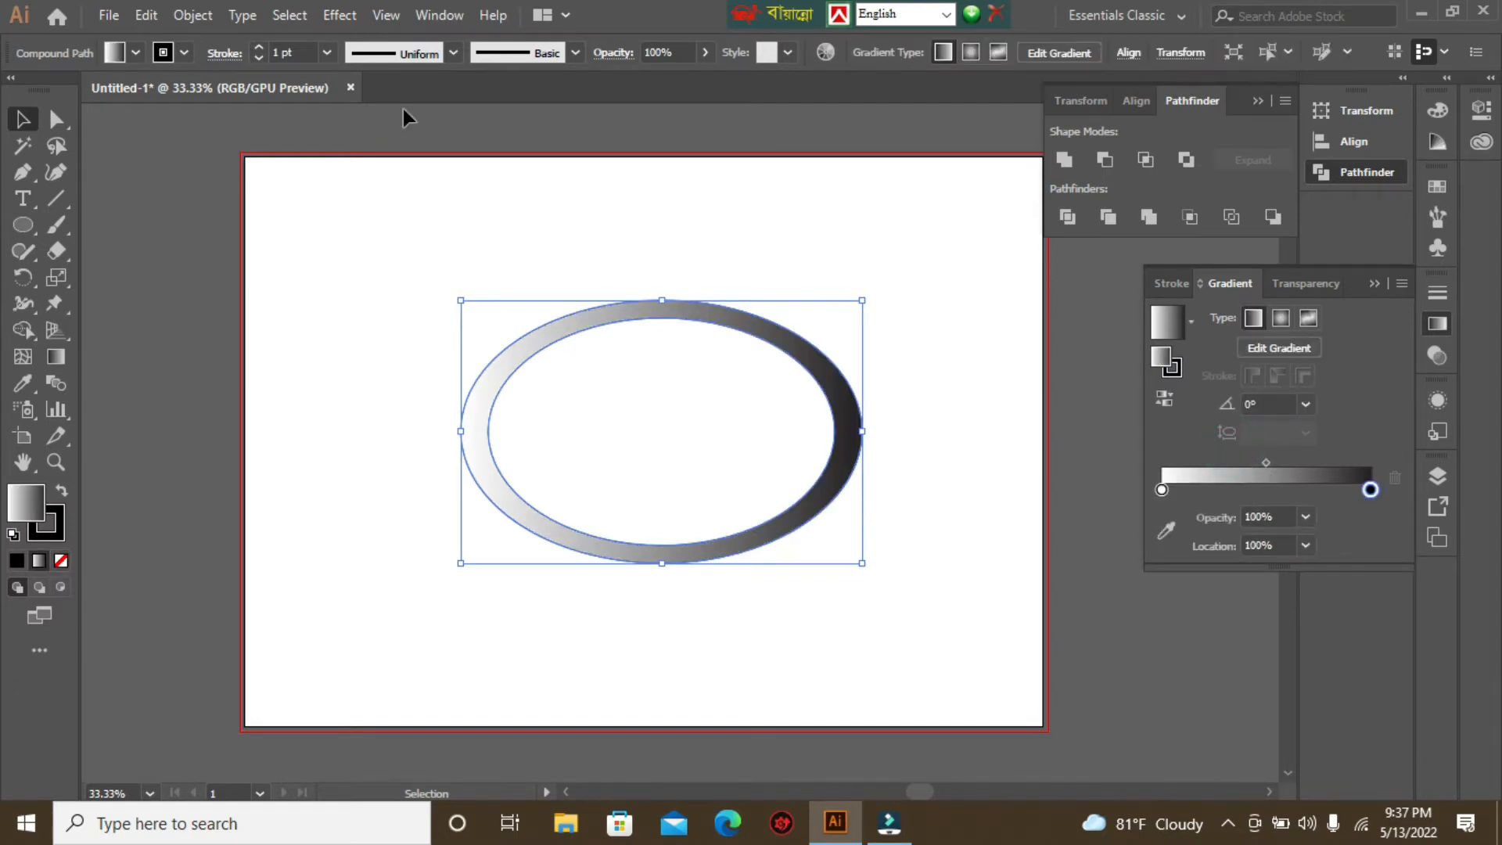
click(432, 17)
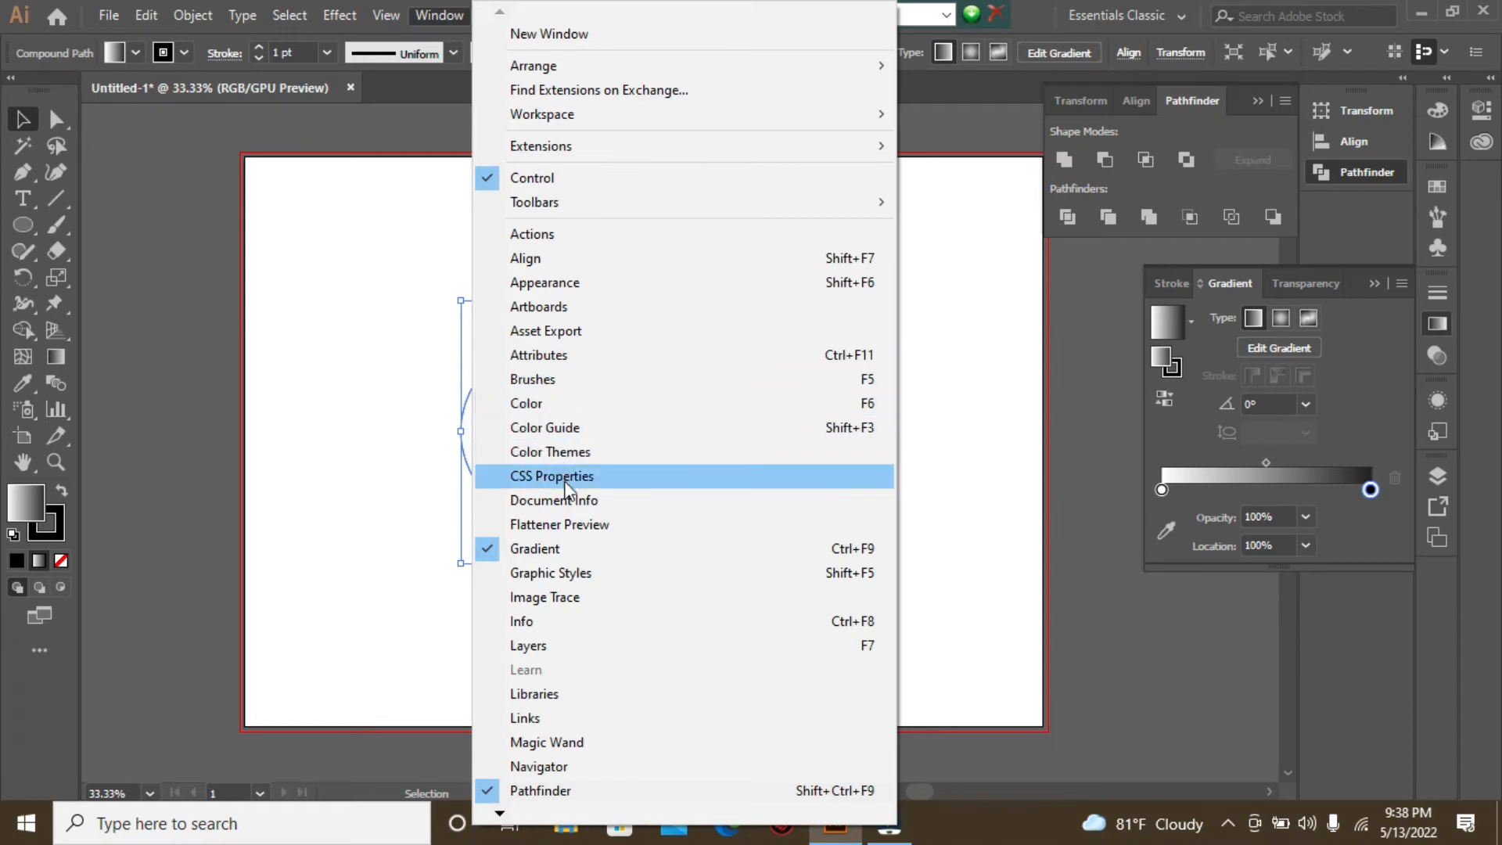
click(162, 244)
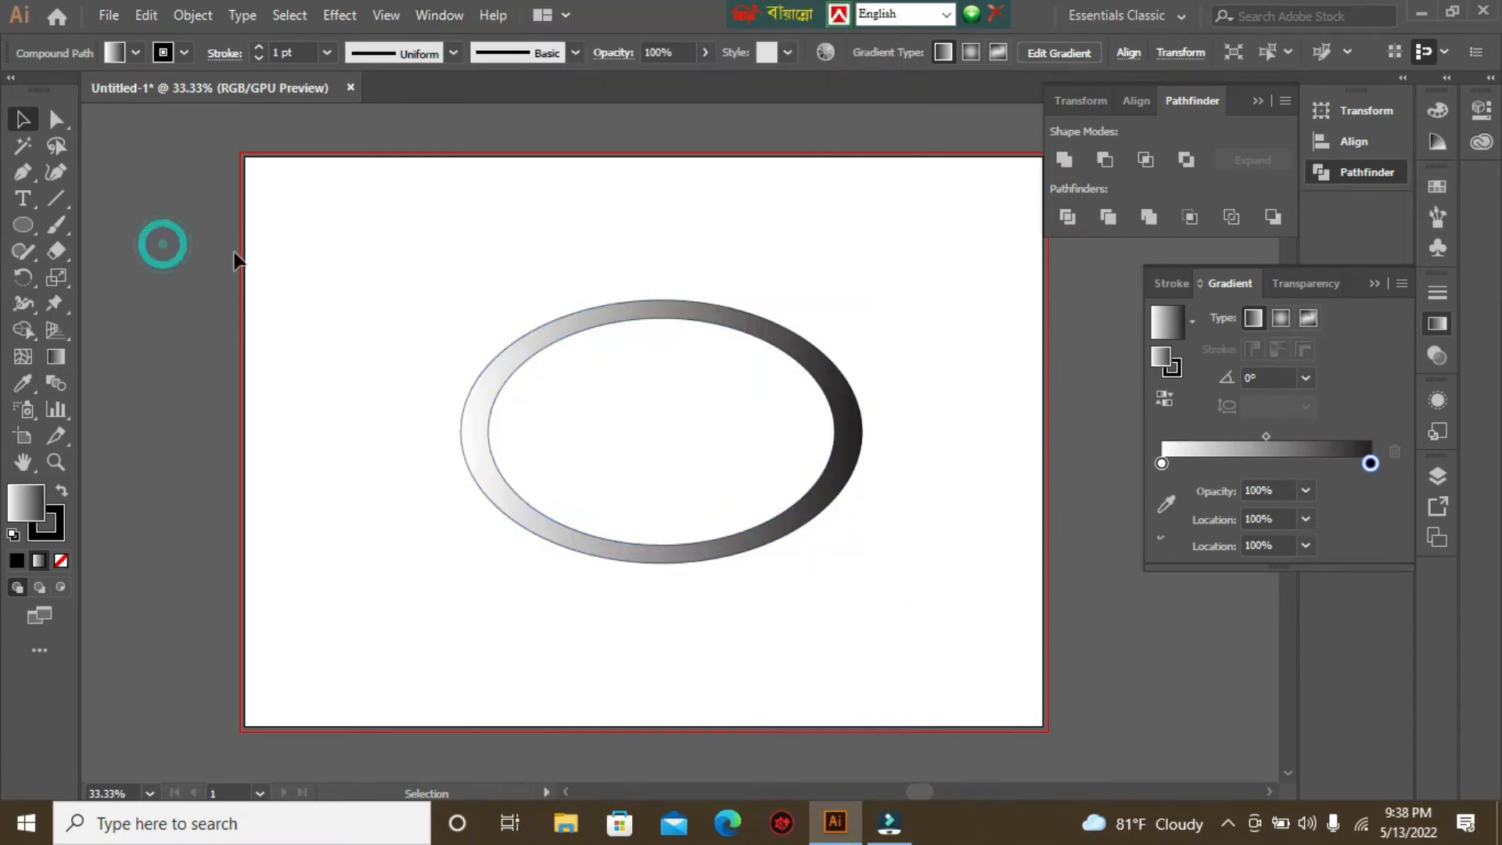
Undo the ring's gradient fill and the Minus Front operation.
click(713, 313)
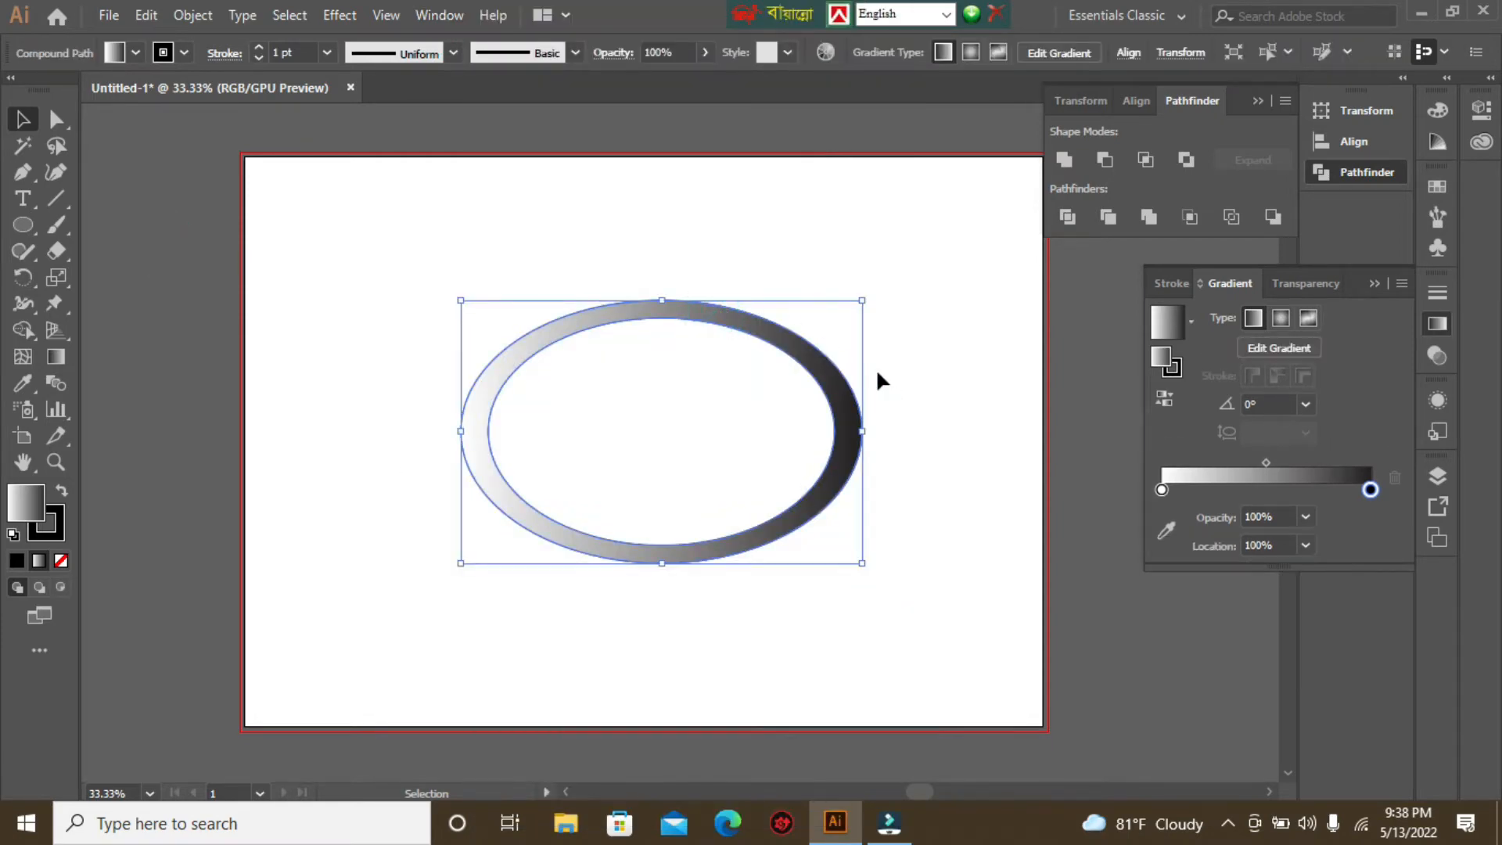
key(a)
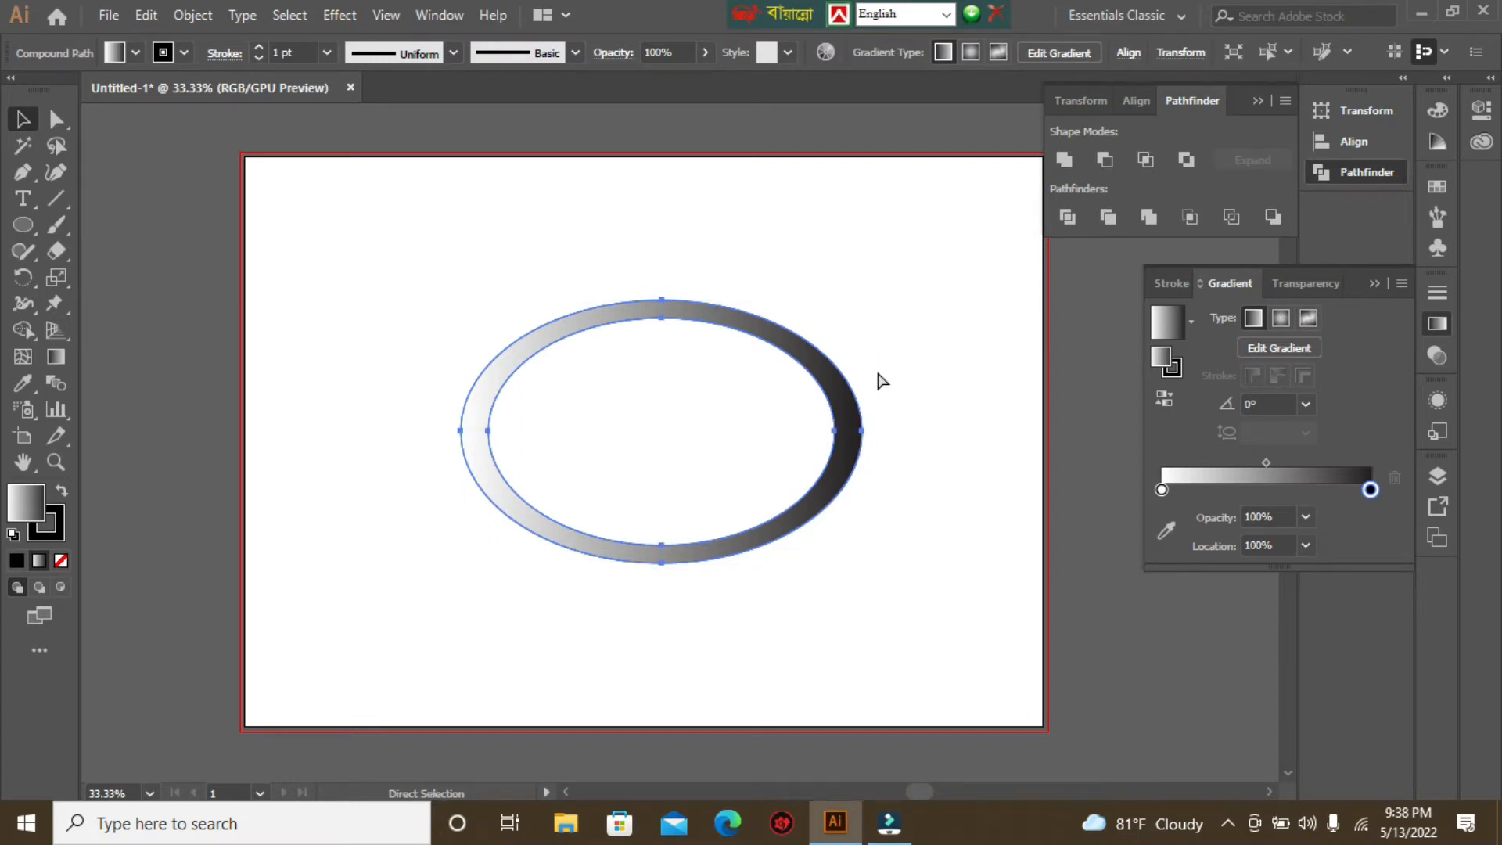
key(ctrl+z)
key(ctrl+z)
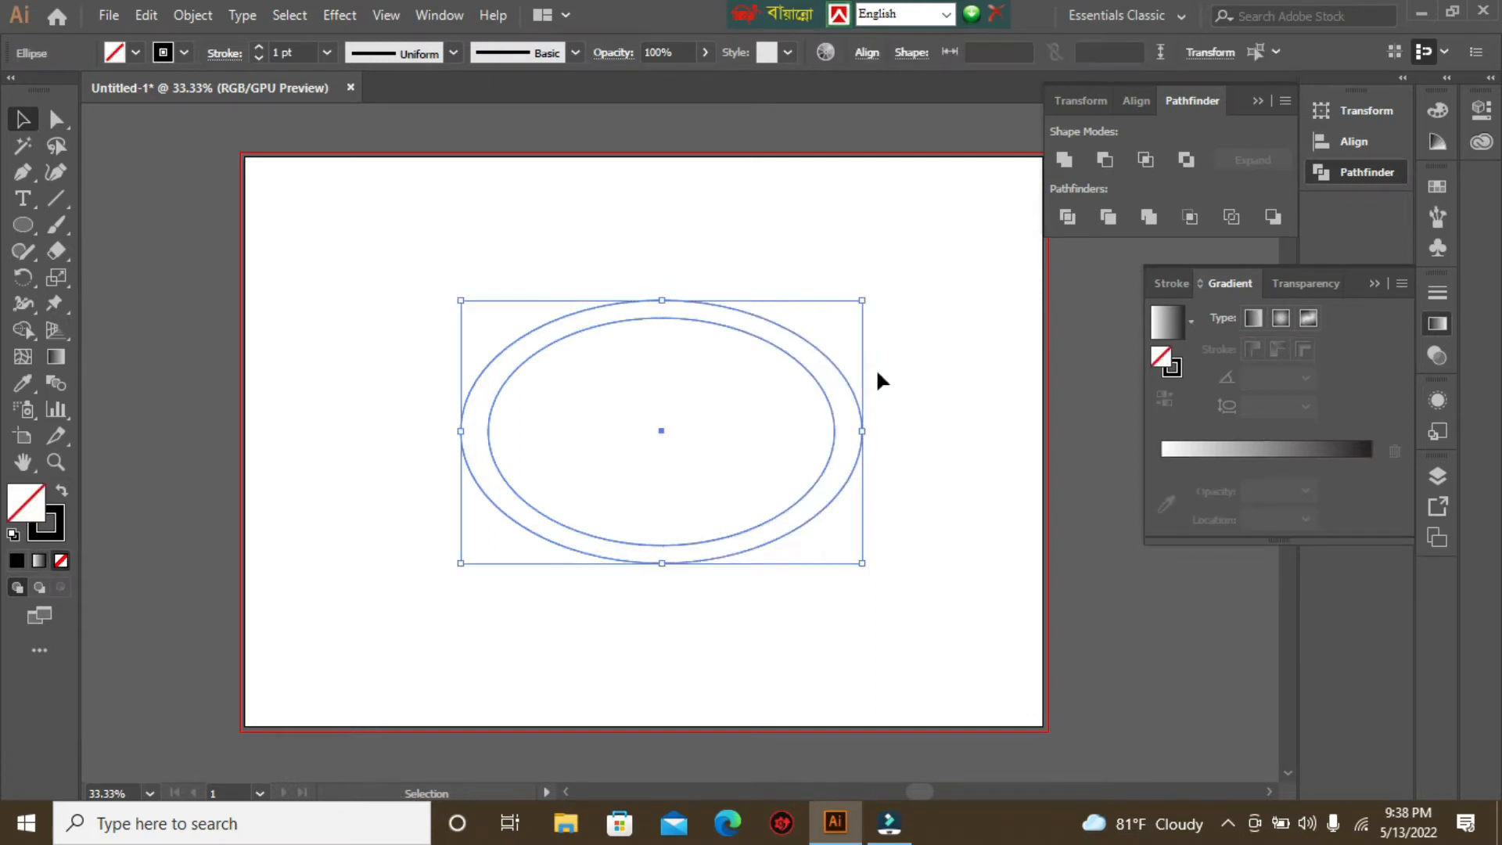
Select both ellipses and use the Shape Builder to merge the band between them into a separate ring.
click(370, 235)
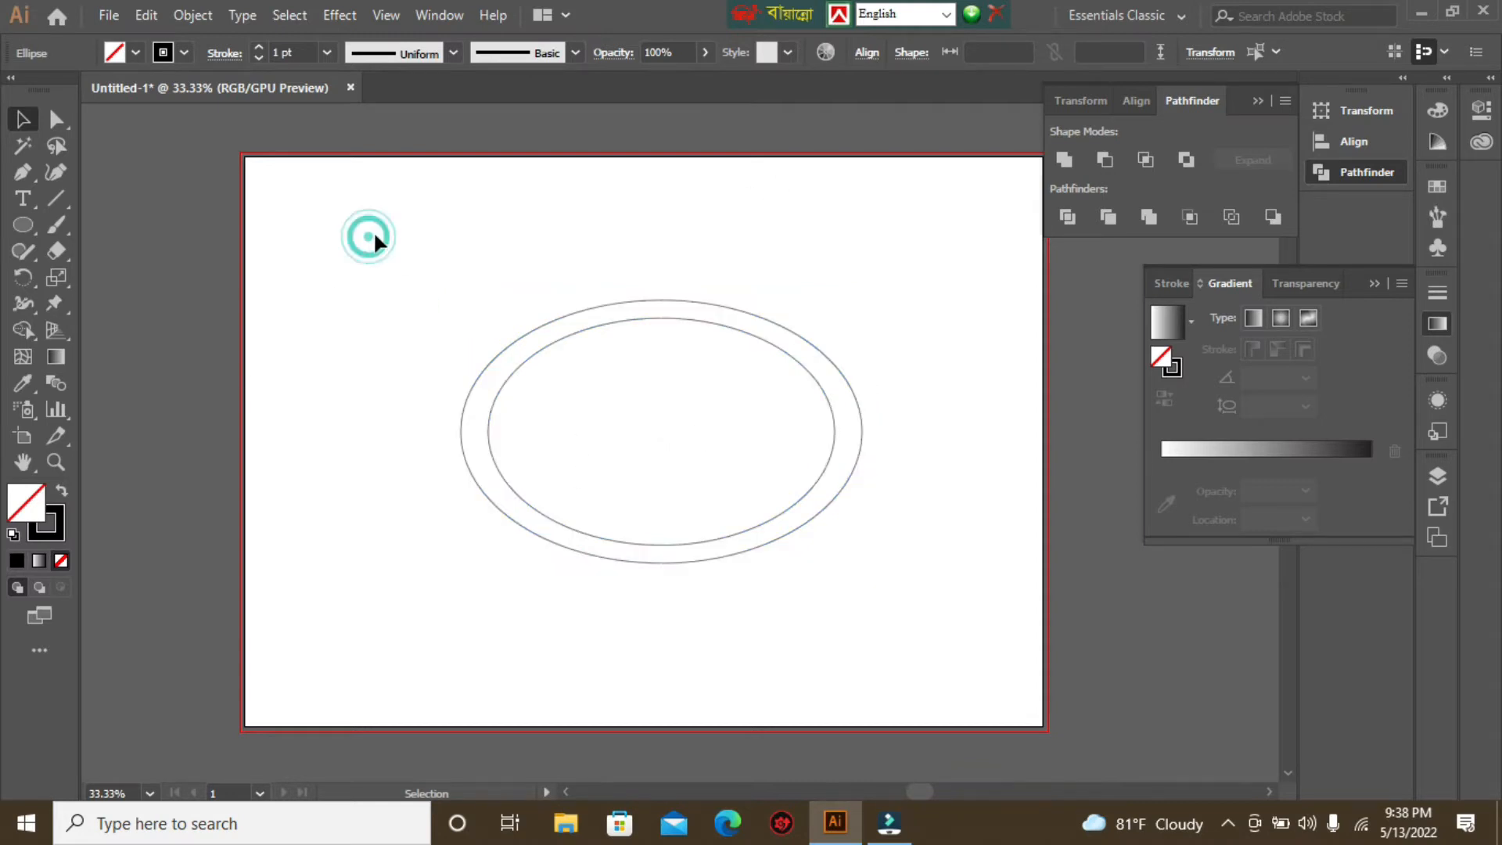
drag(373, 231, 821, 596)
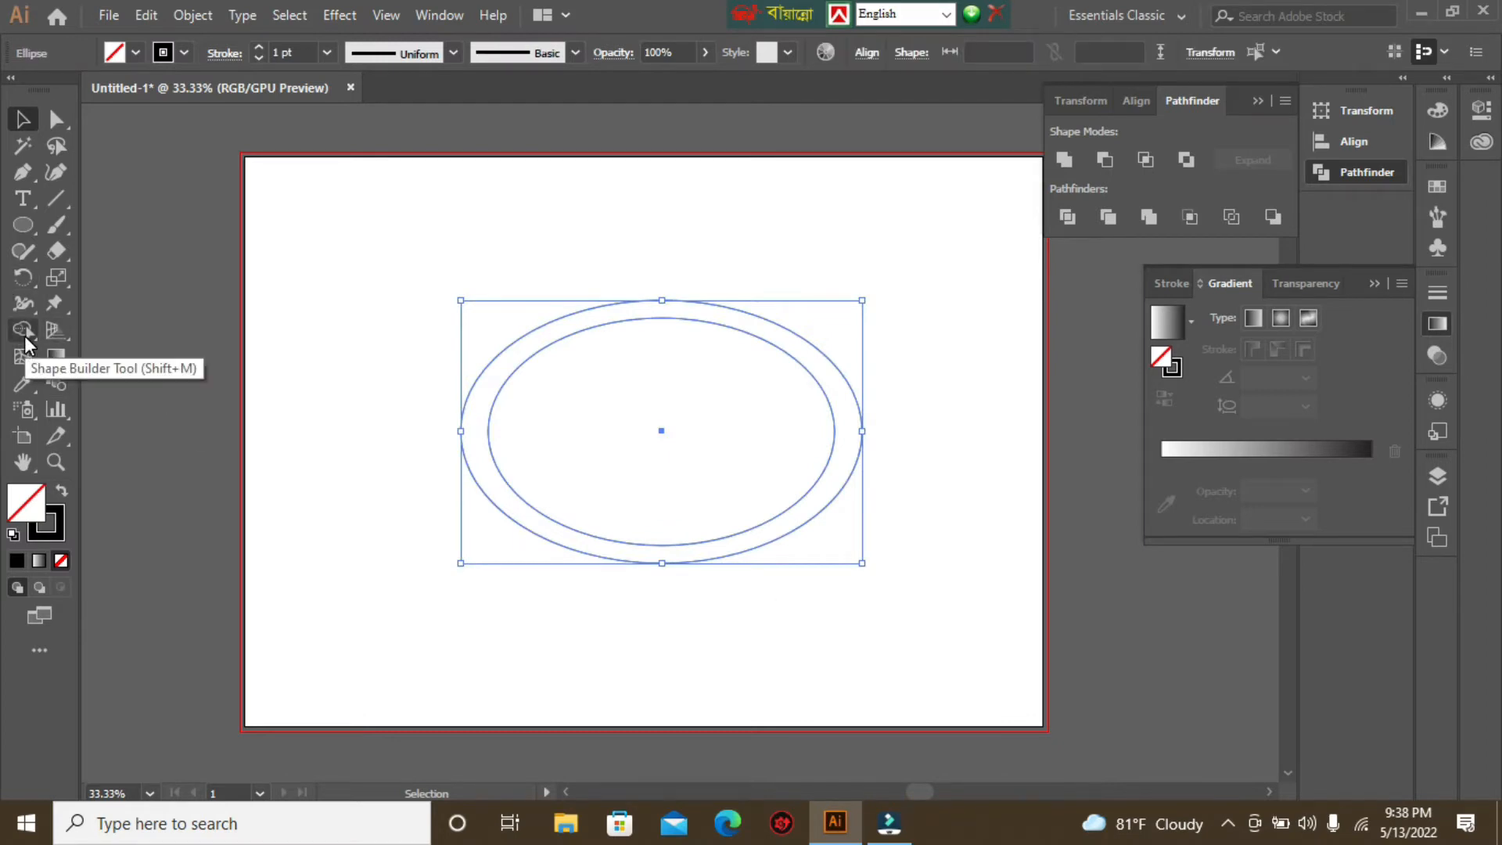
click(23, 329)
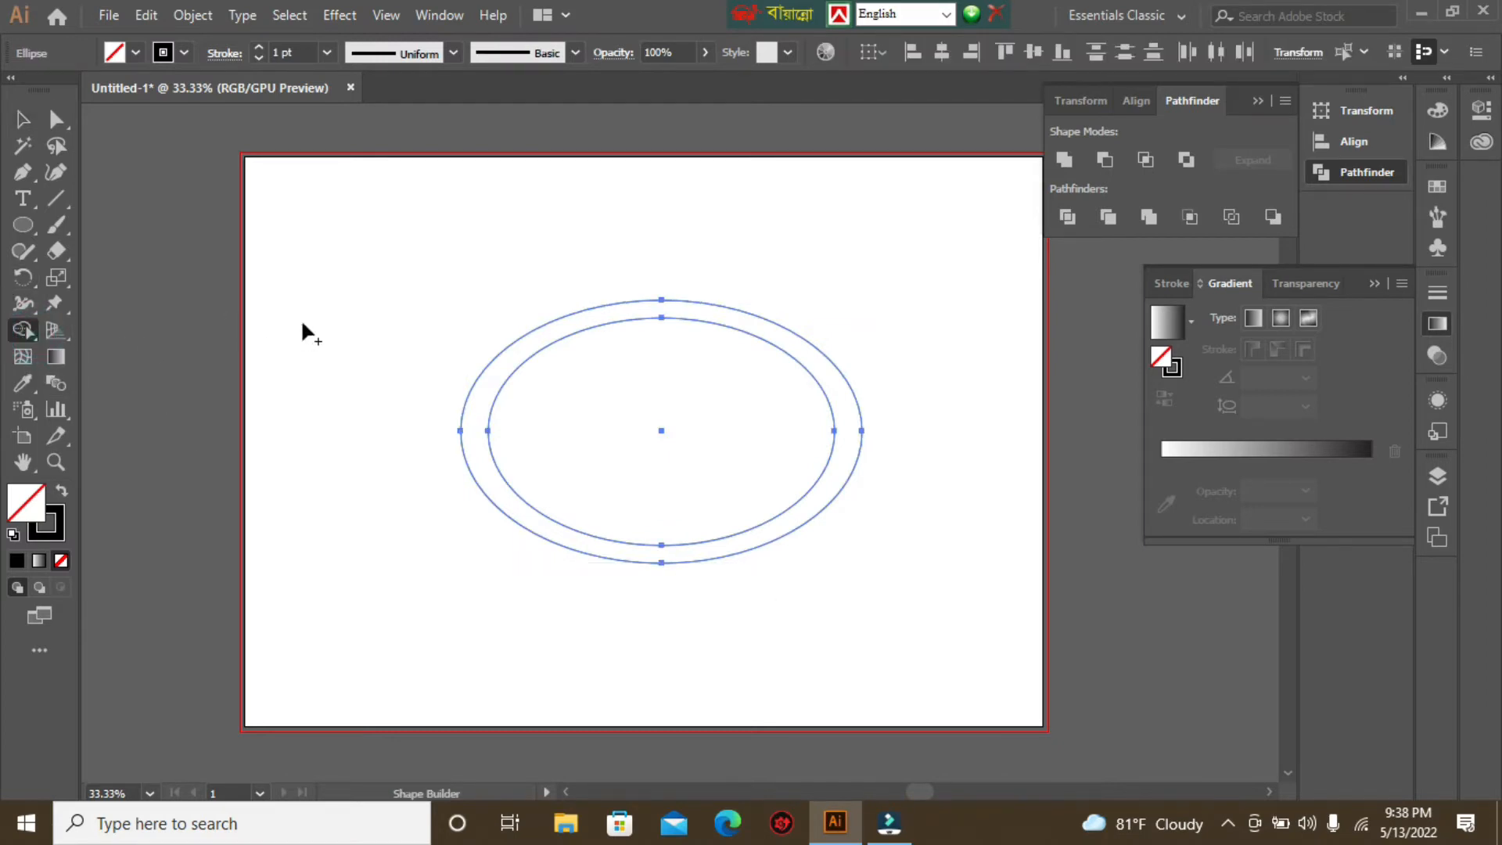
mouse_move(505, 356)
mouse_down()
mouse_move(480, 442)
mouse_move(503, 496)
mouse_move(534, 518)
mouse_up()
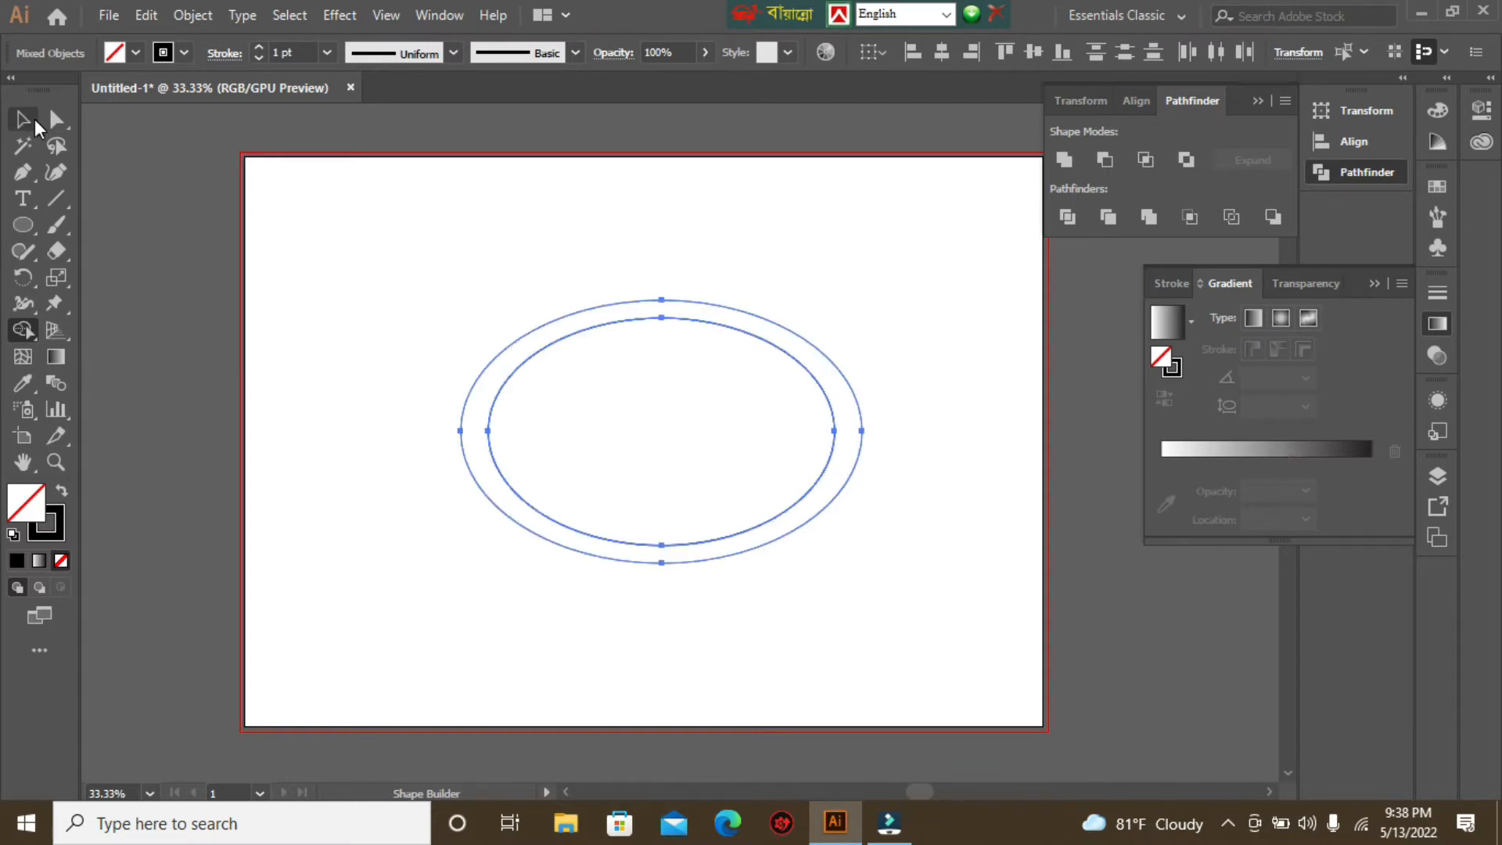
Test the white-to-black gradient fill on the separated ring and inner ellipse.
click(33, 124)
click(1211, 445)
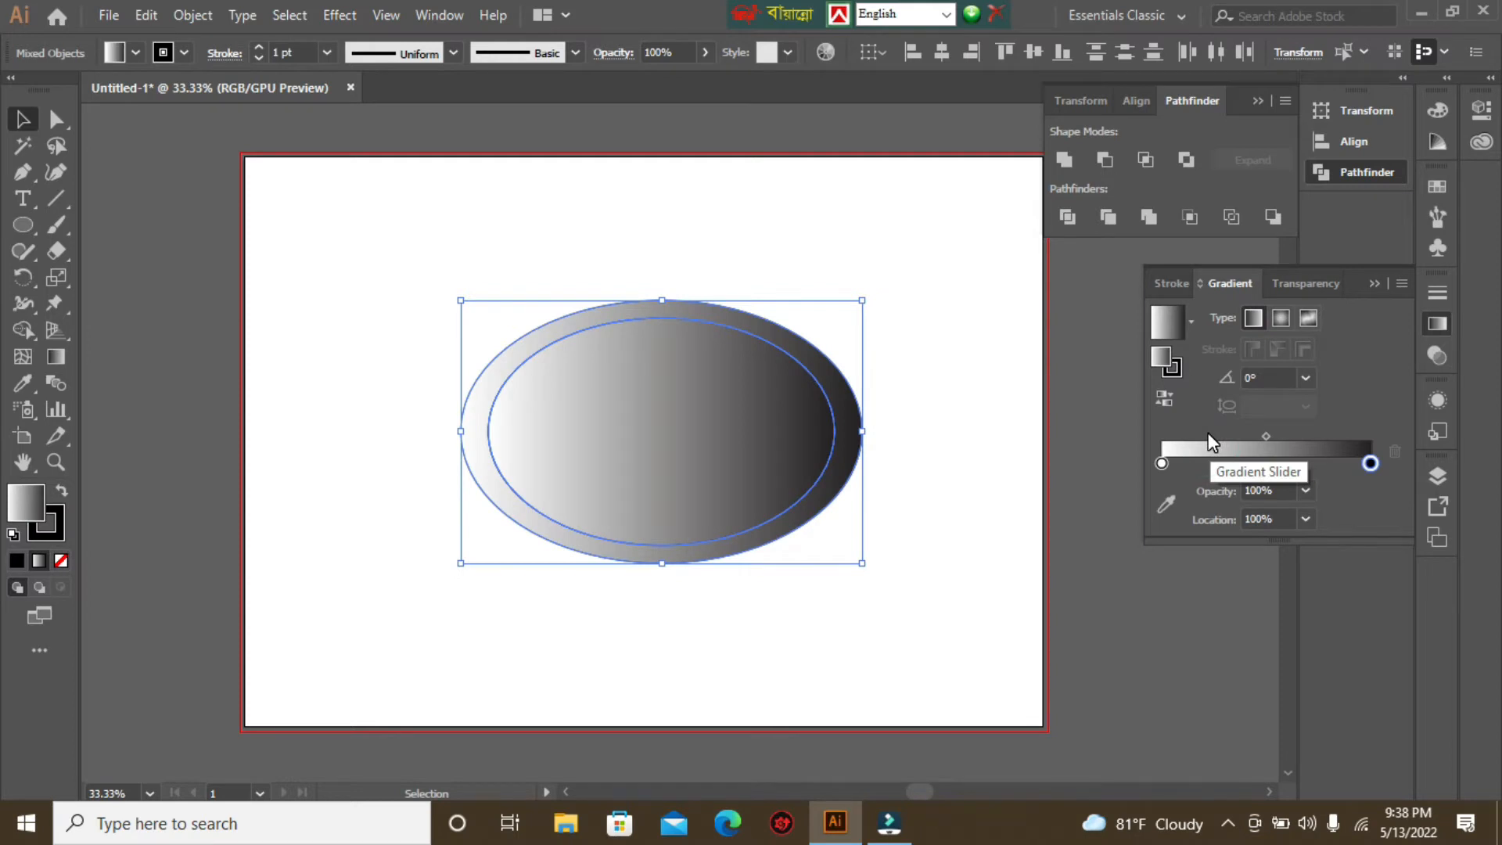
key(ctrl+z)
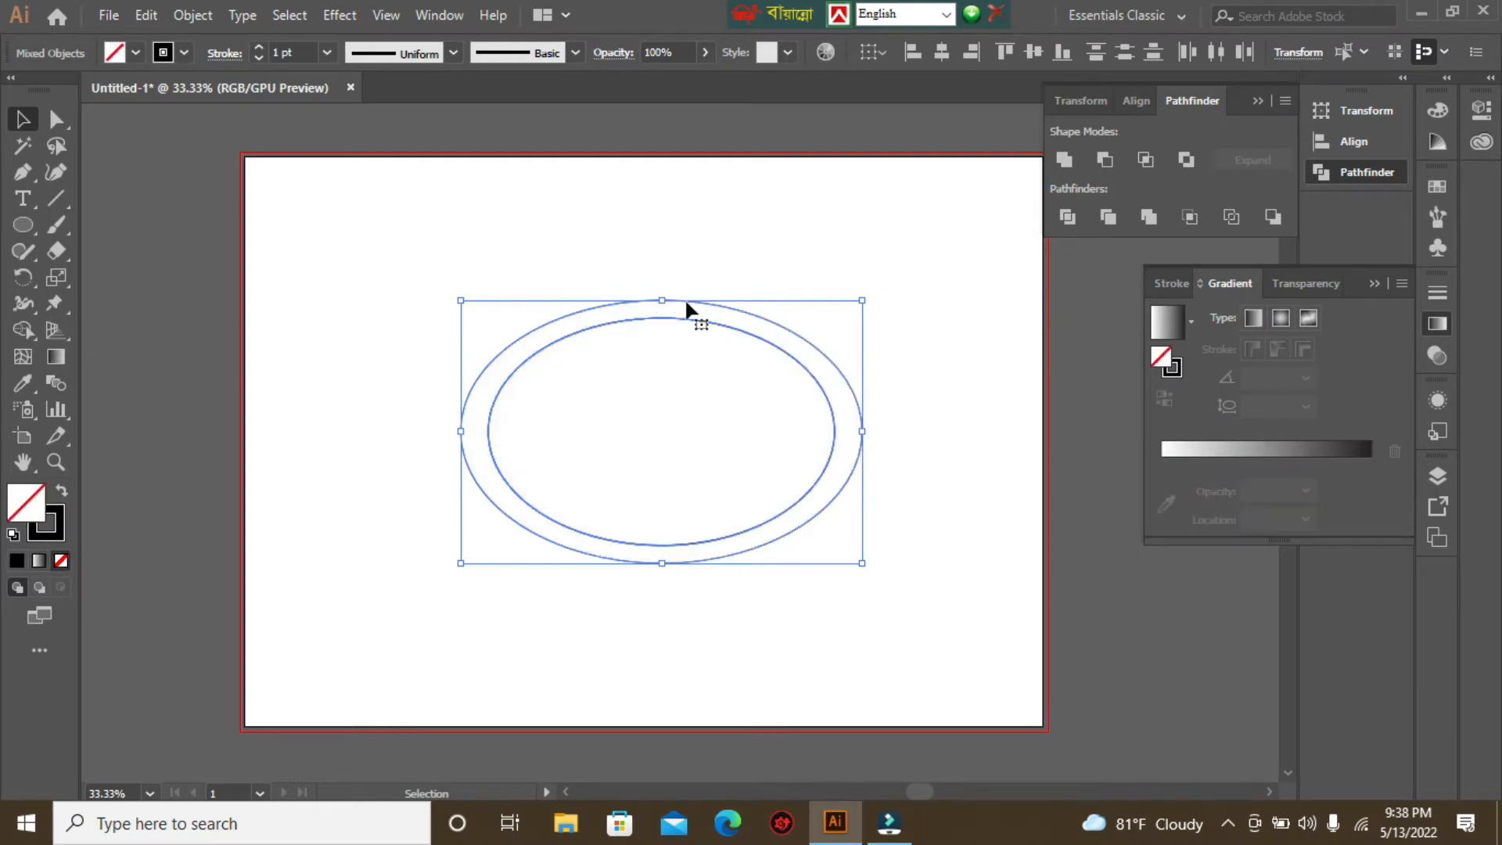
Remove the inner ellipse's area with the Shape Builder and fill the remaining ring with the white-to-black linear gradient.
click(23, 330)
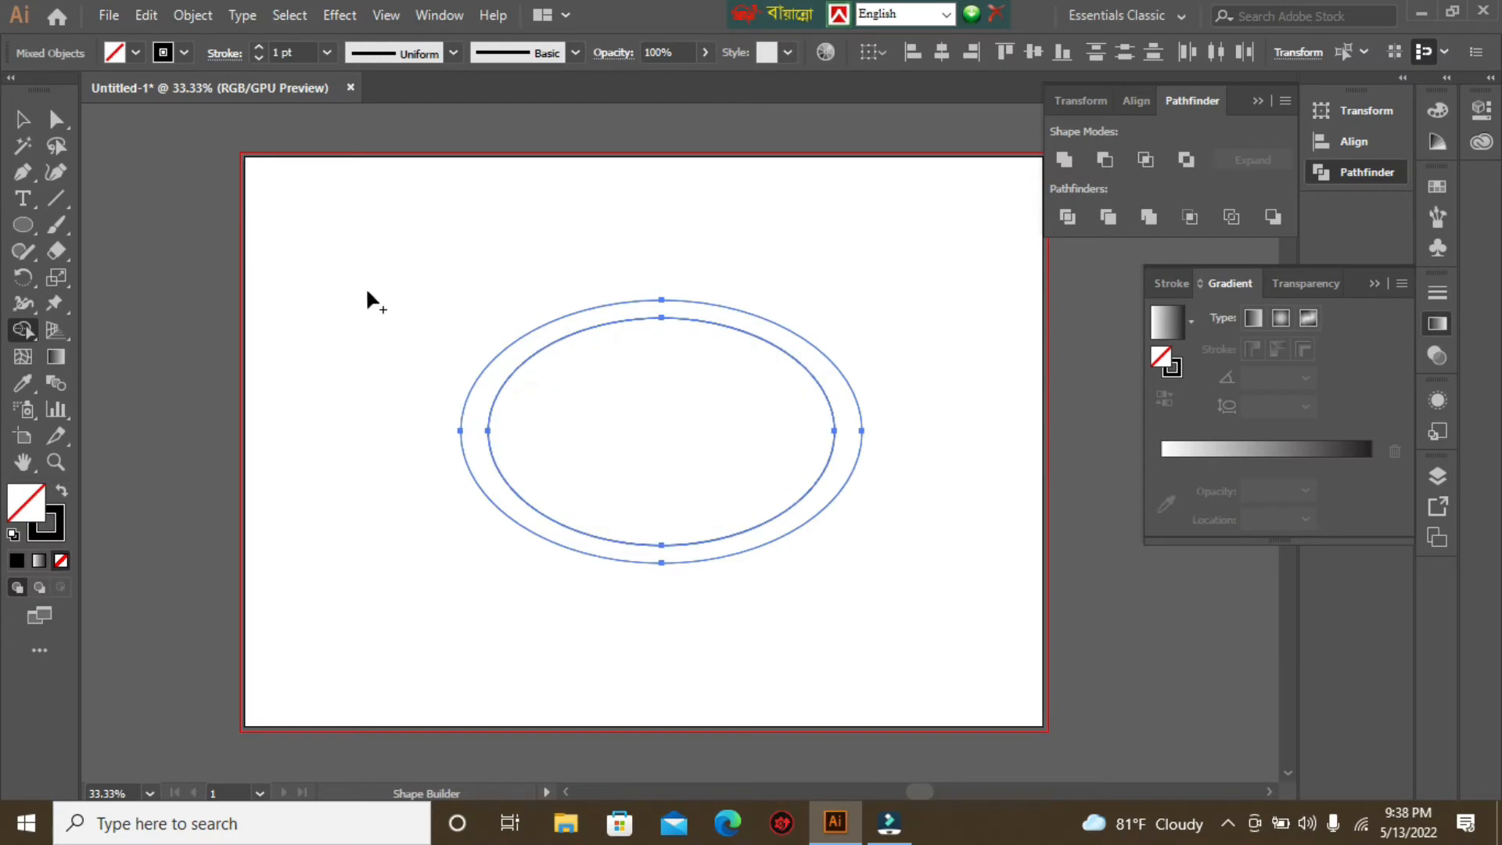
key(ctrl+plus)
key(ctrl+plus)
key(ctrl+plus)
key(ctrl+plus)
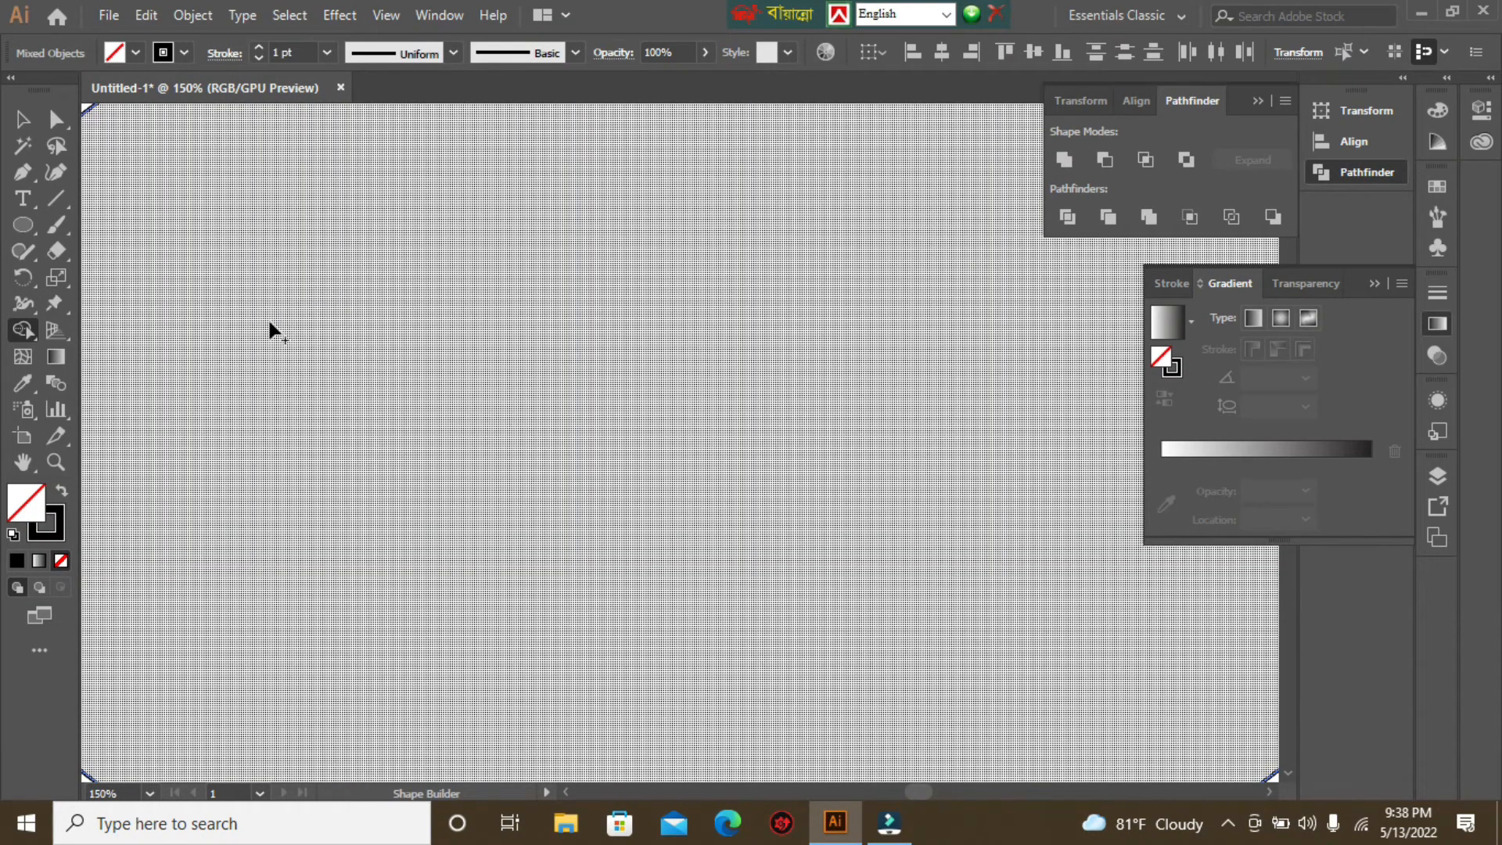
key(ctrl+minus)
key(ctrl+minus)
key(ctrl+minus)
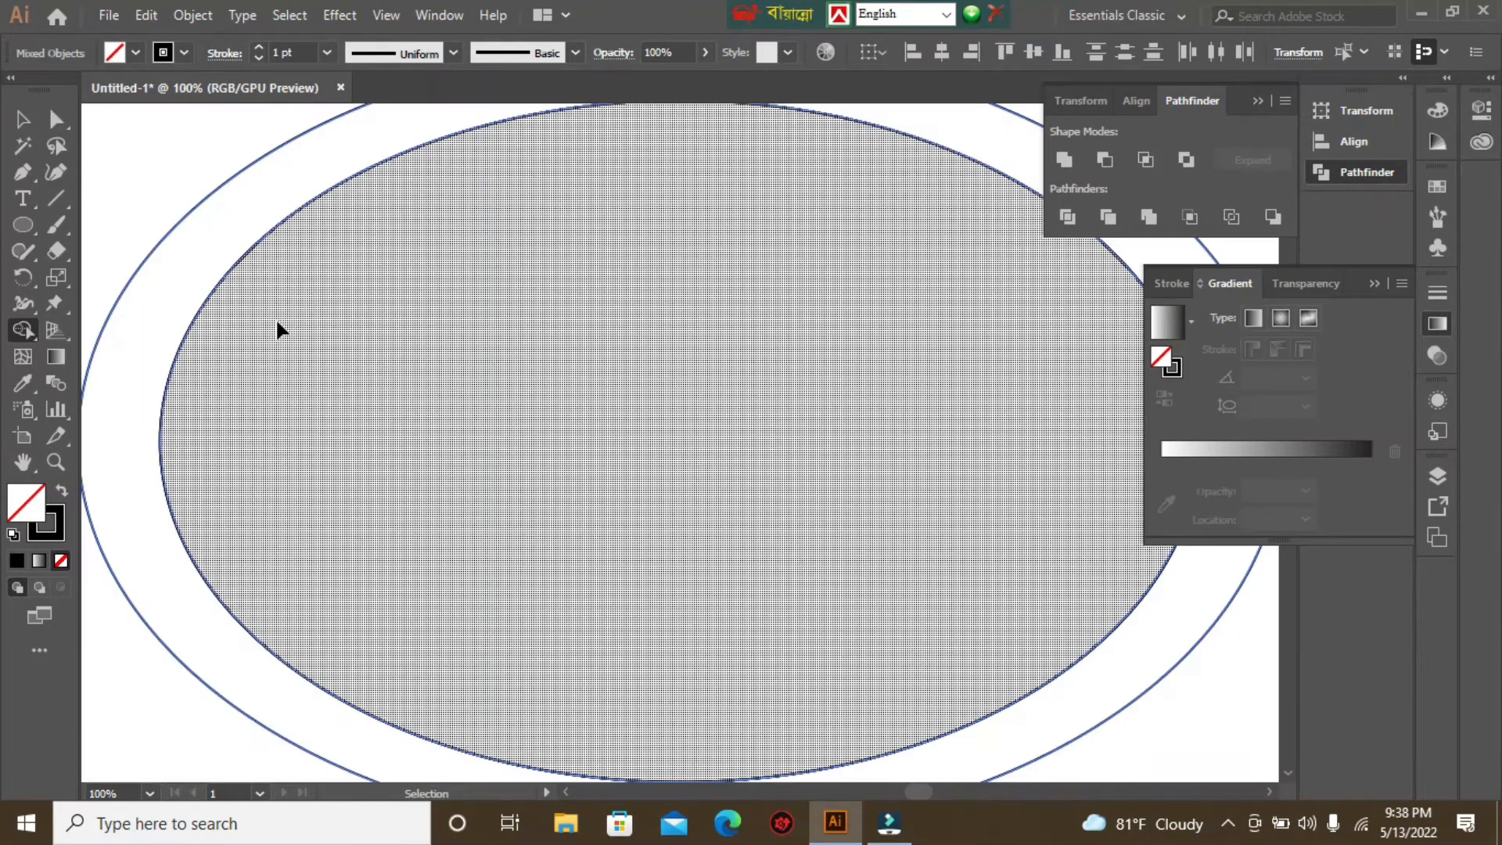
key(ctrl+minus)
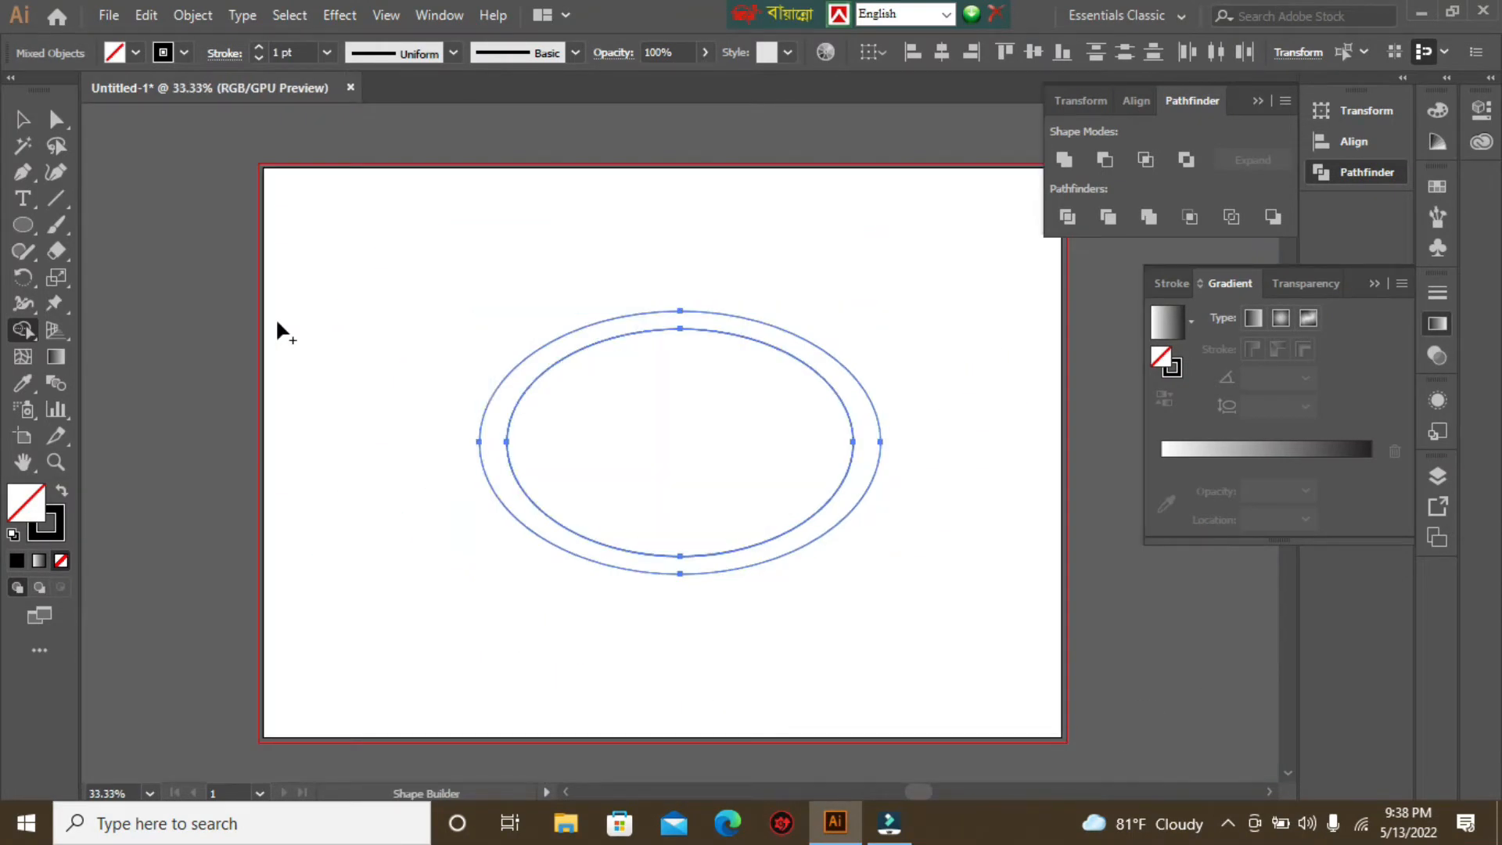
key(alt)
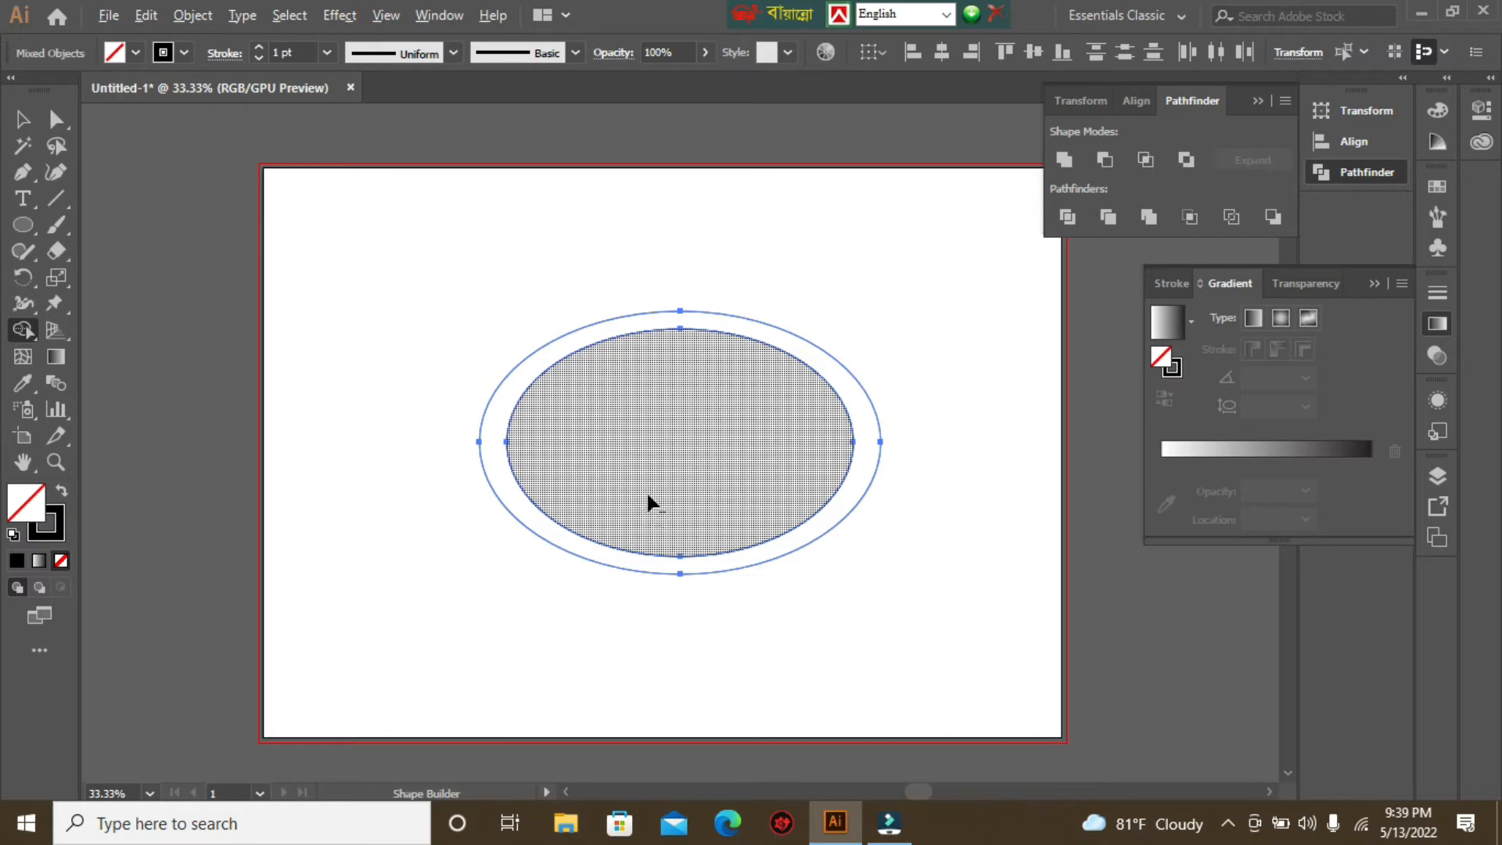
alt+click(664, 425)
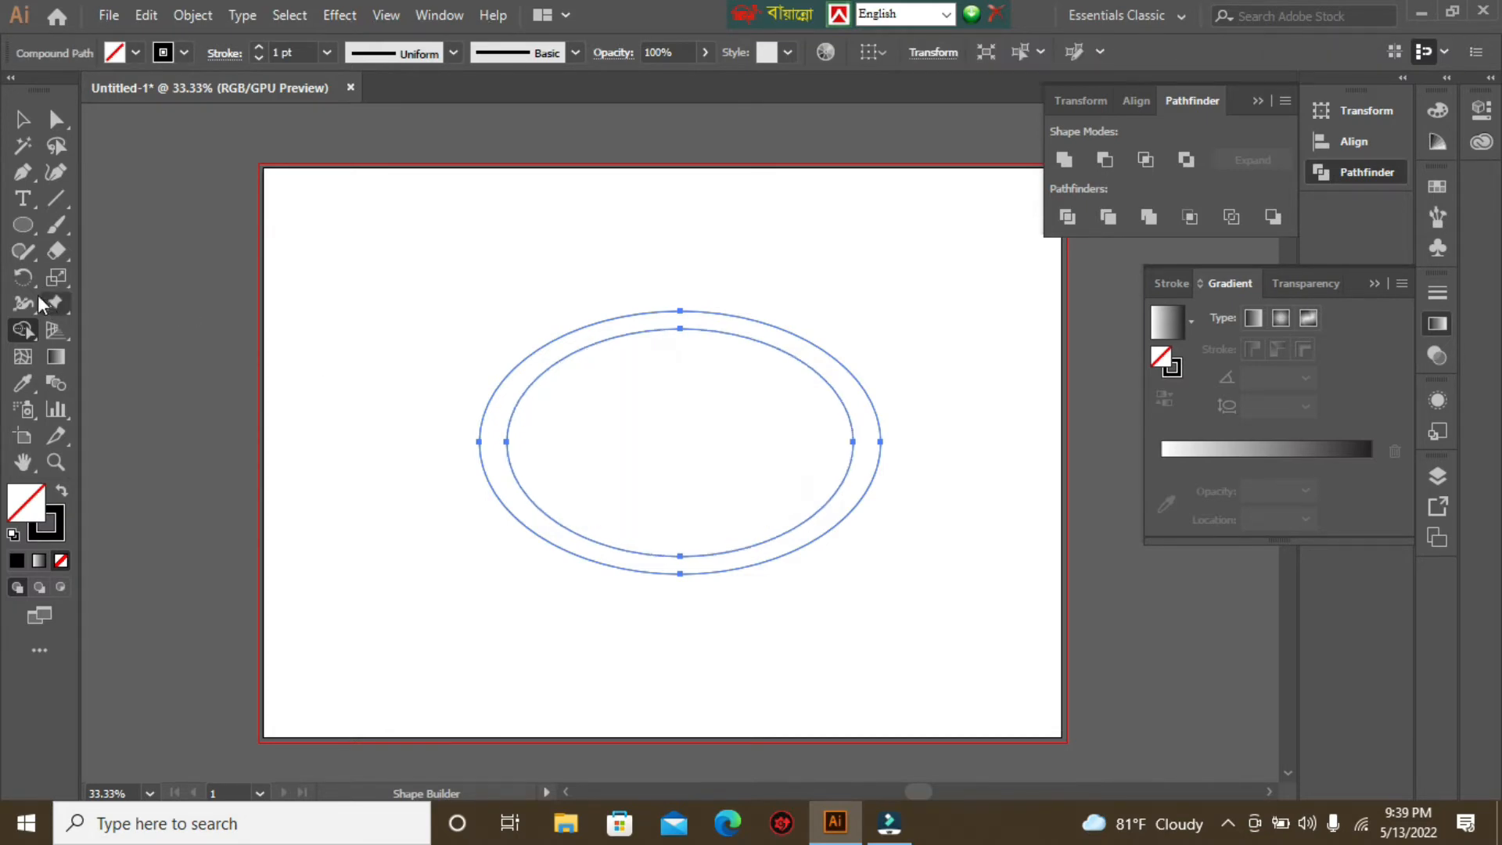
click(23, 120)
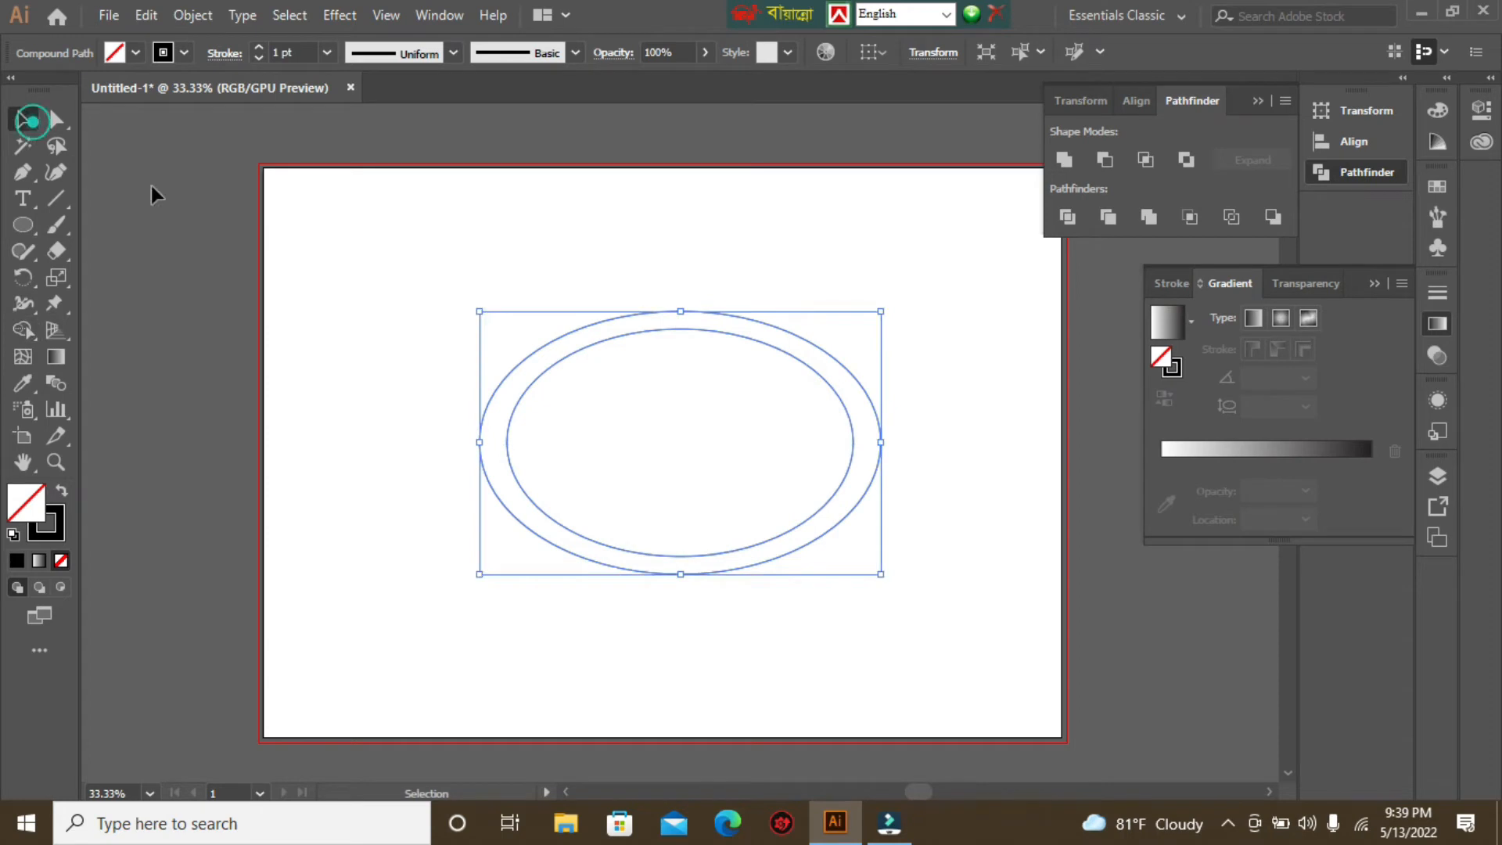
click(1216, 448)
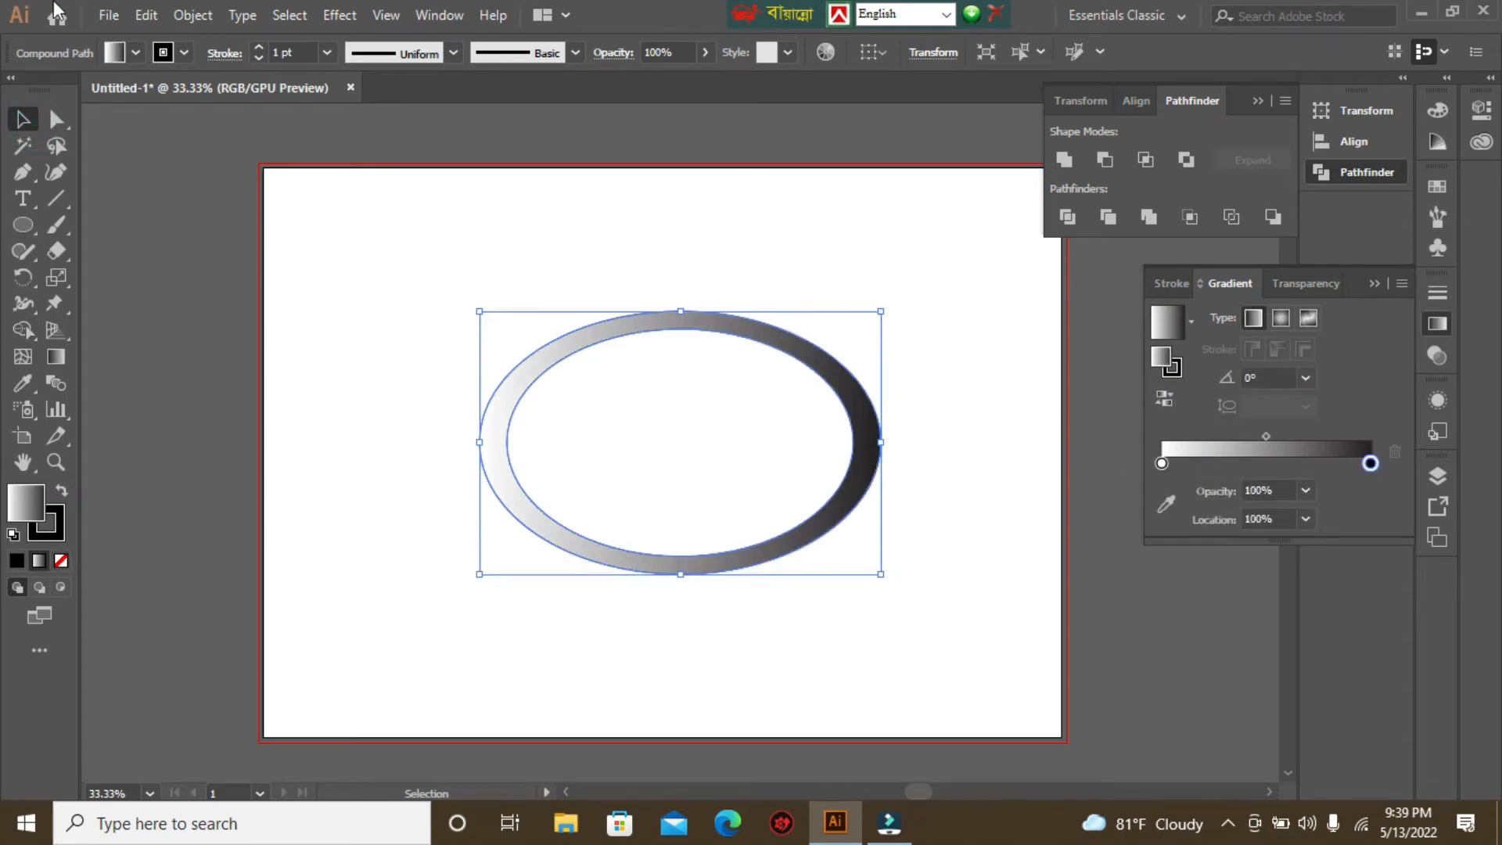
Paste a copy of the ring in place and shrink it into a flattened small ring against the top edge of the large one.
click(144, 15)
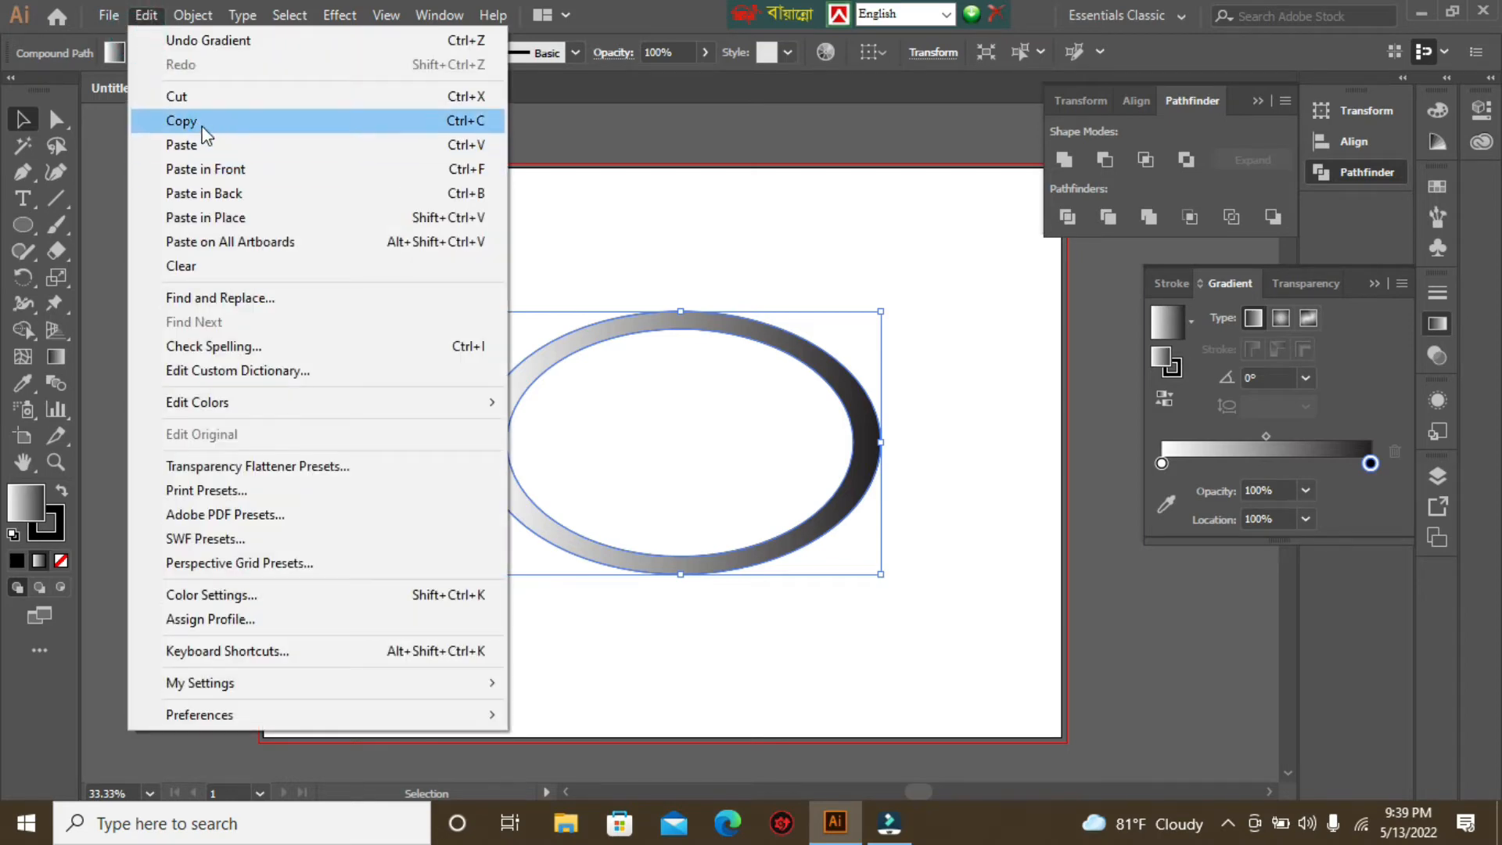
click(202, 124)
click(147, 15)
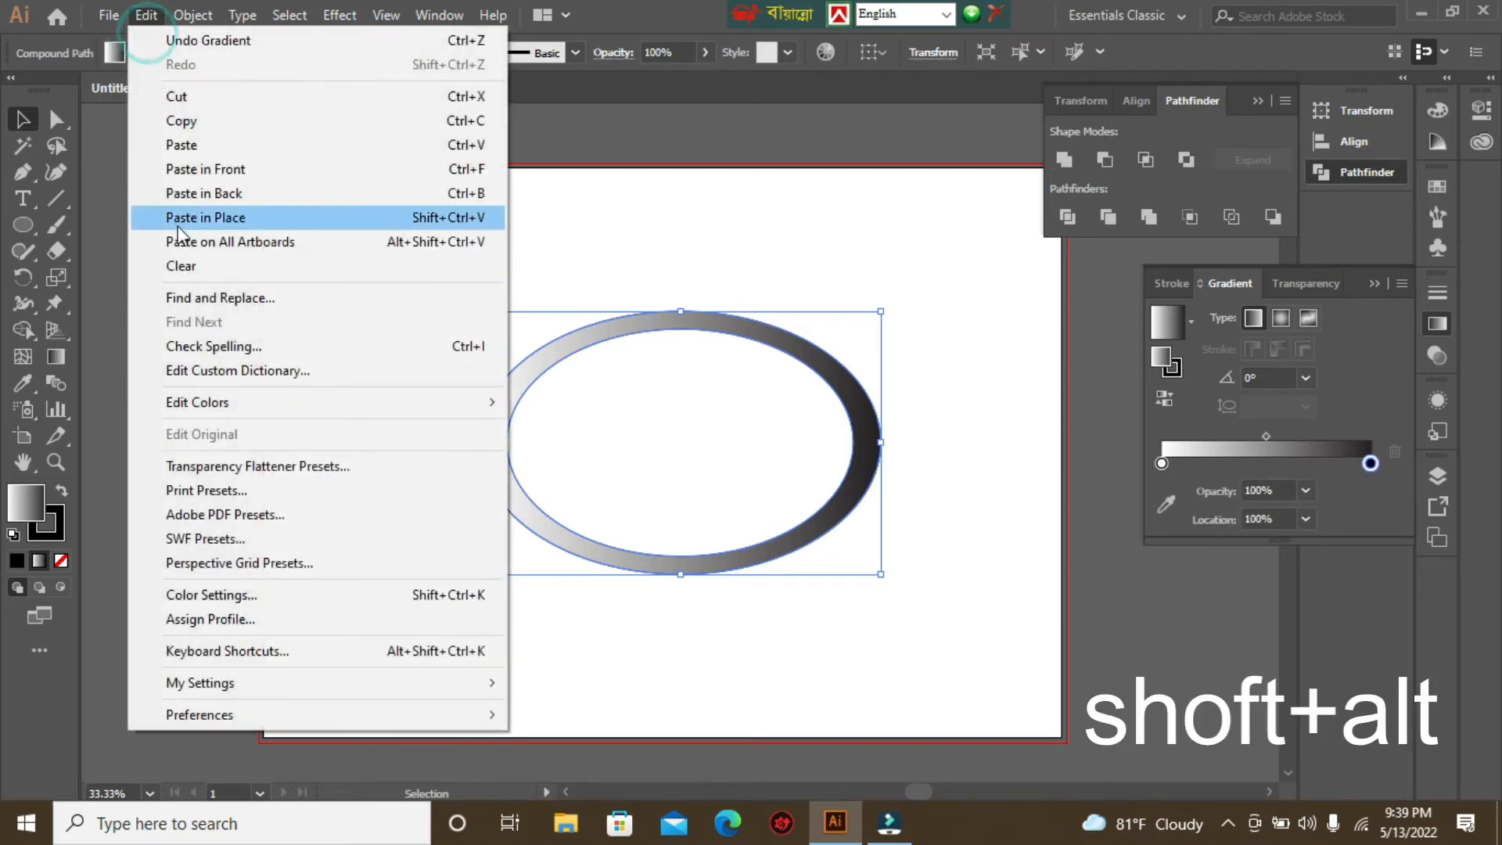
click(217, 222)
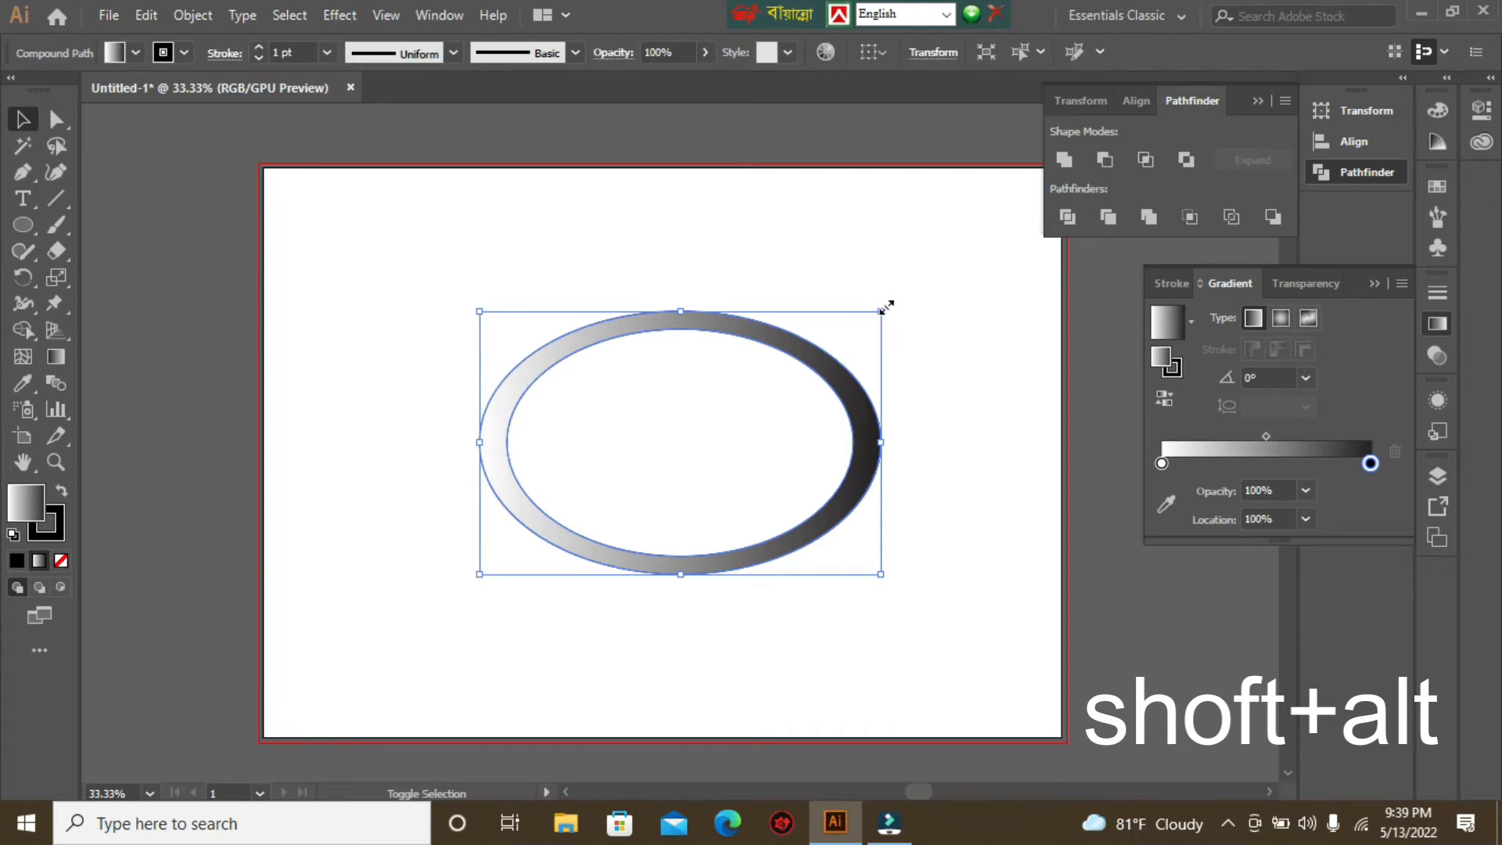
drag(885, 307, 824, 321)
drag(685, 358, 687, 326)
drag(679, 502, 679, 419)
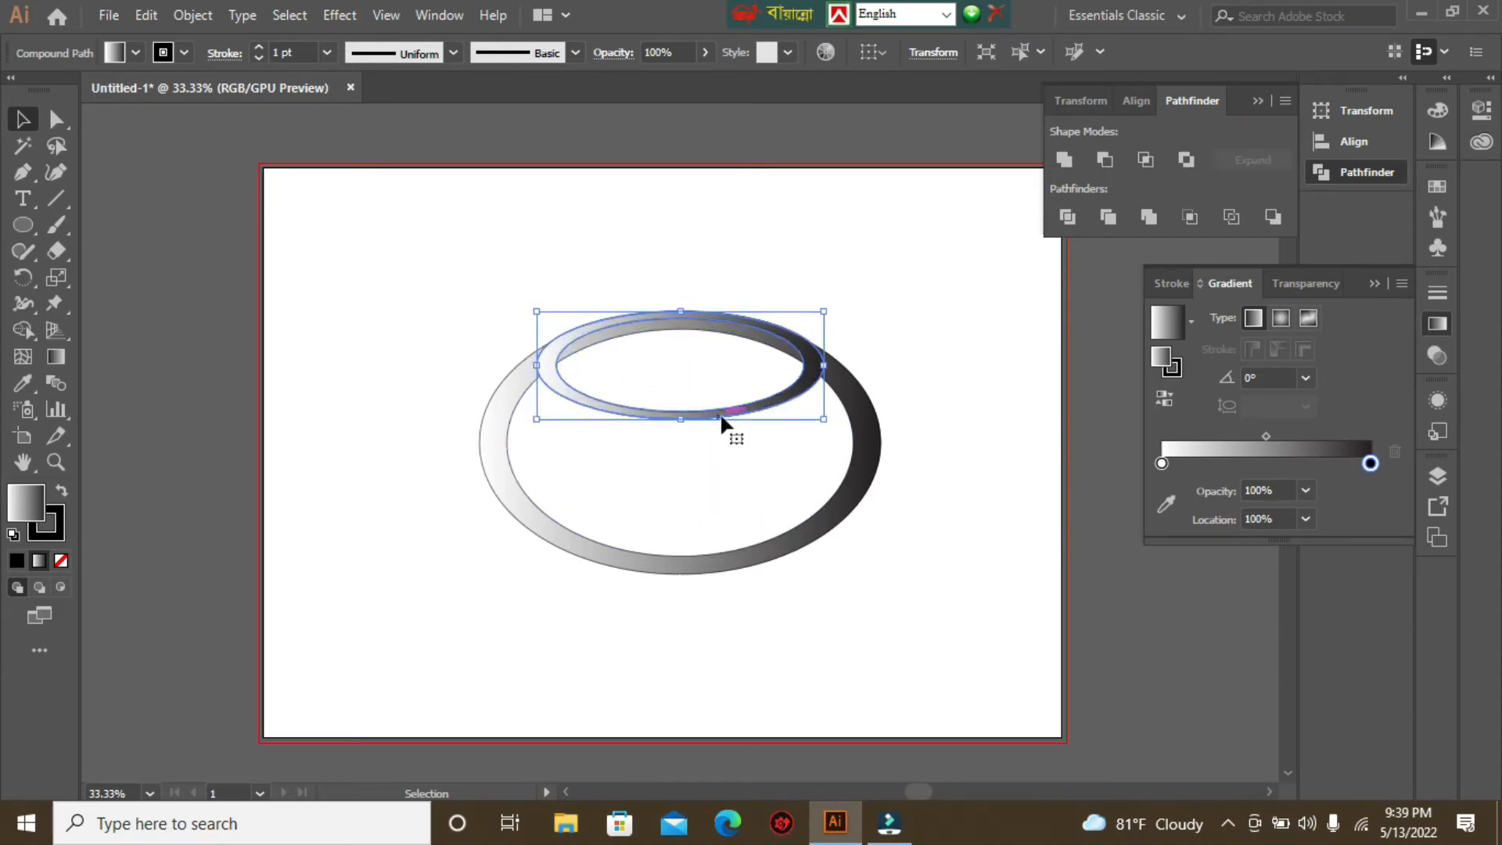
Try uniting the large and small rings with Pathfinder, and undo the union.
click(934, 329)
drag(411, 278, 940, 616)
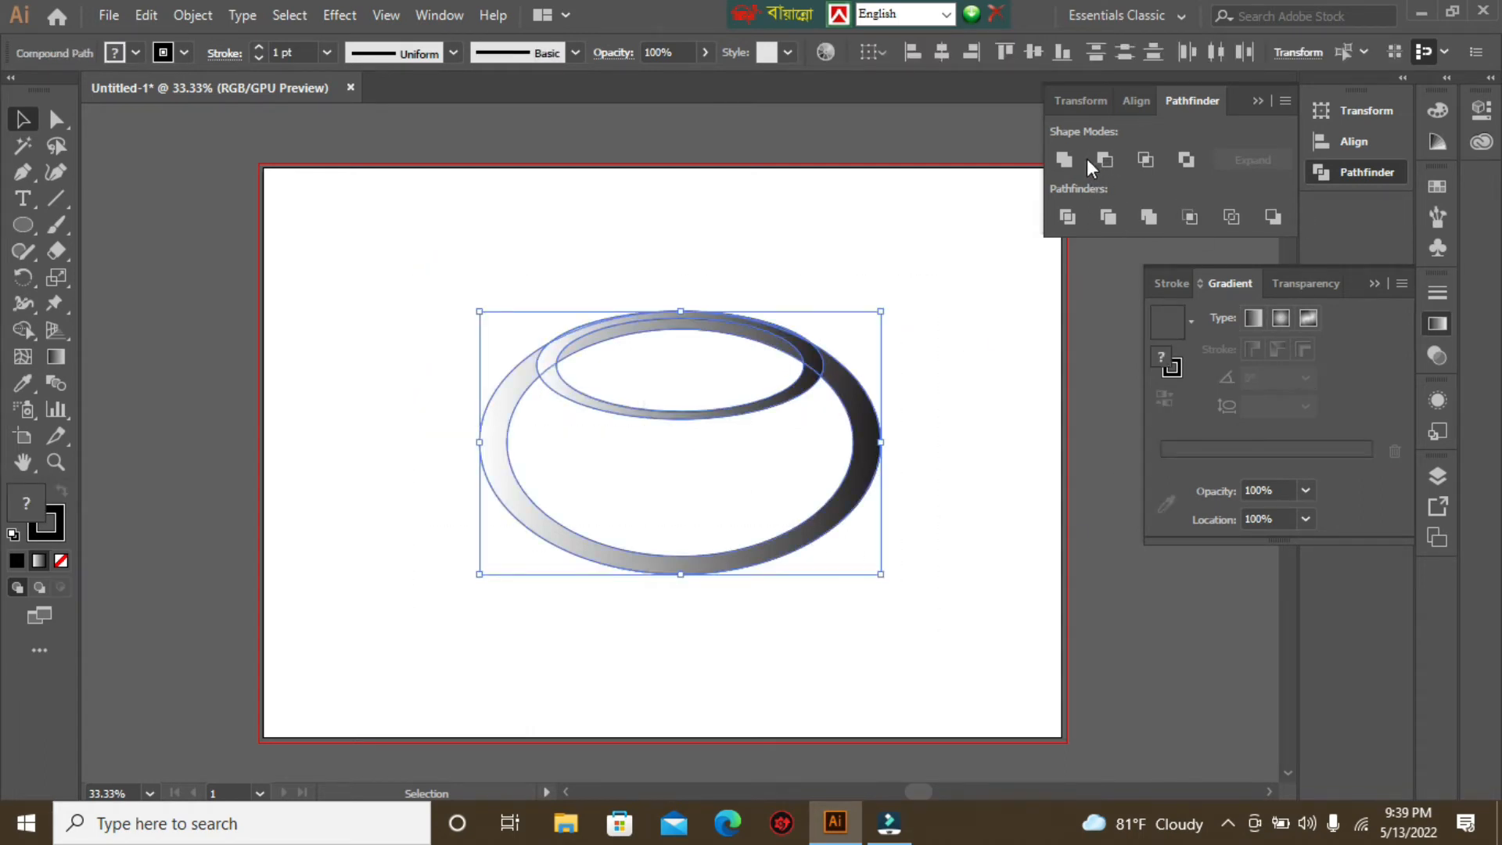
click(1063, 162)
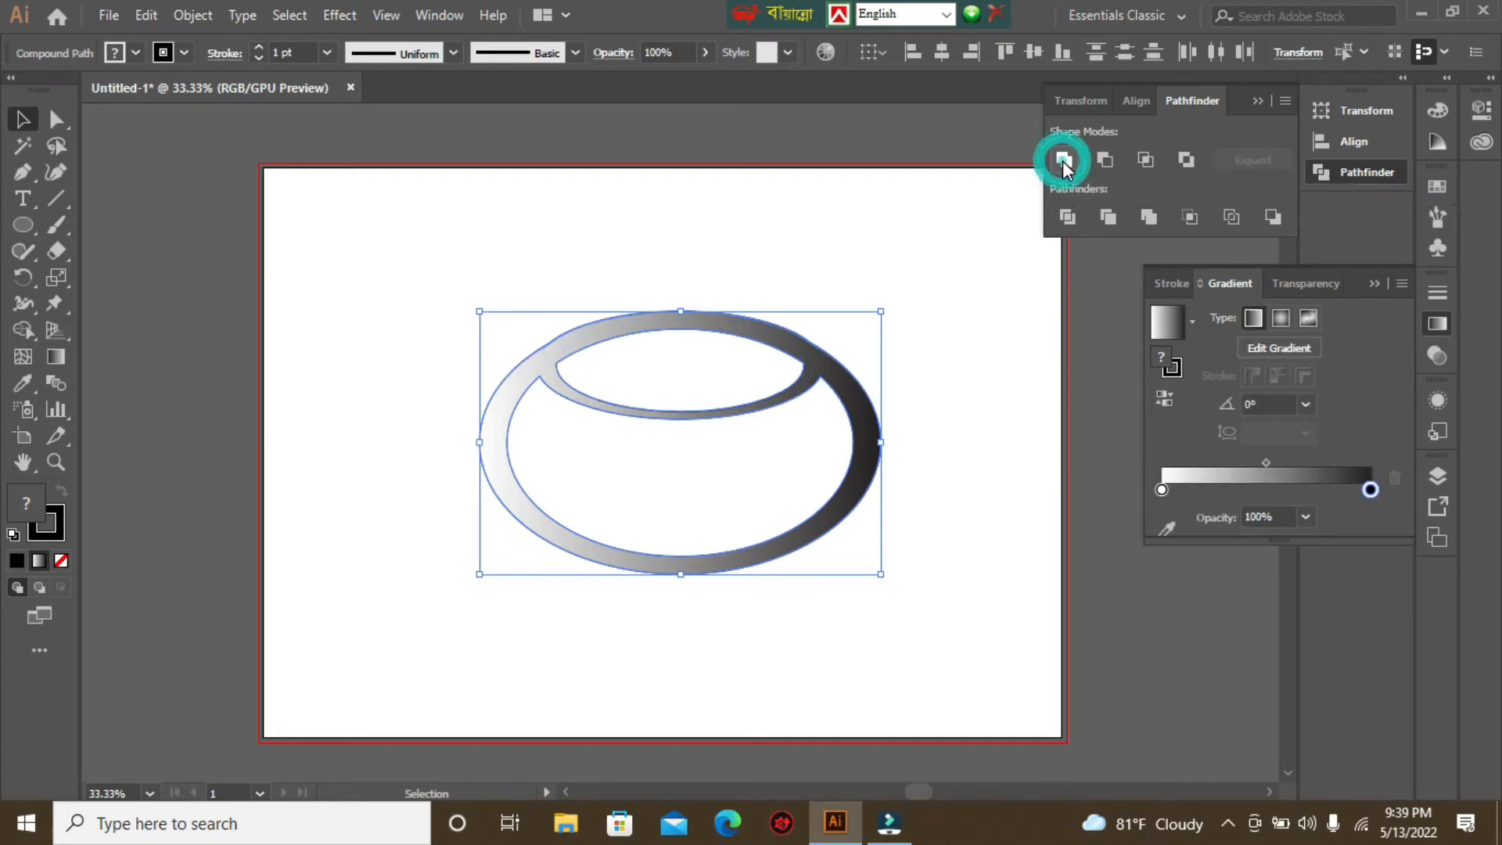
click(783, 206)
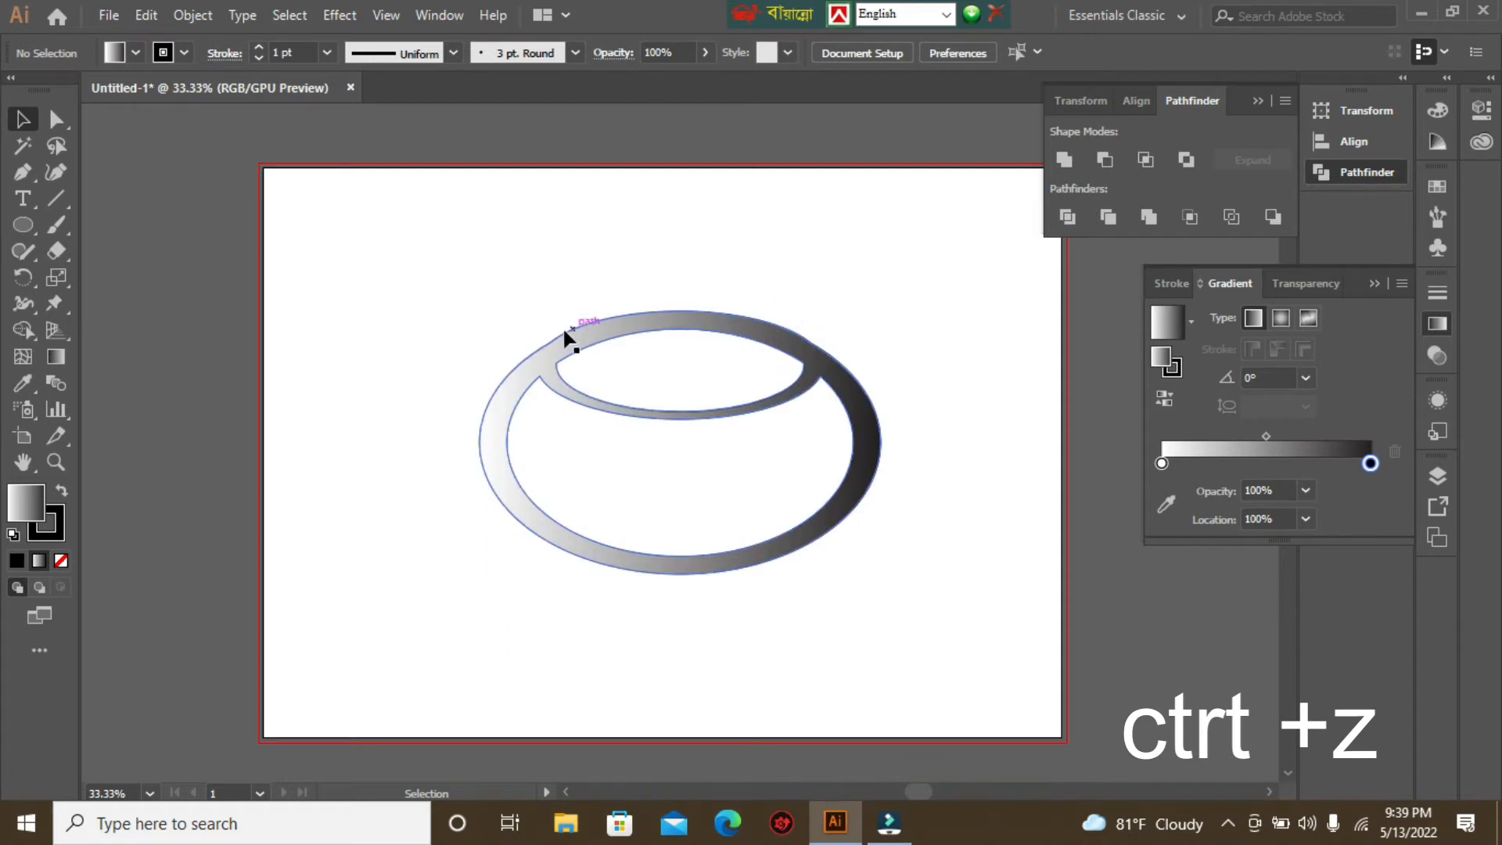
key(ctrl+z)
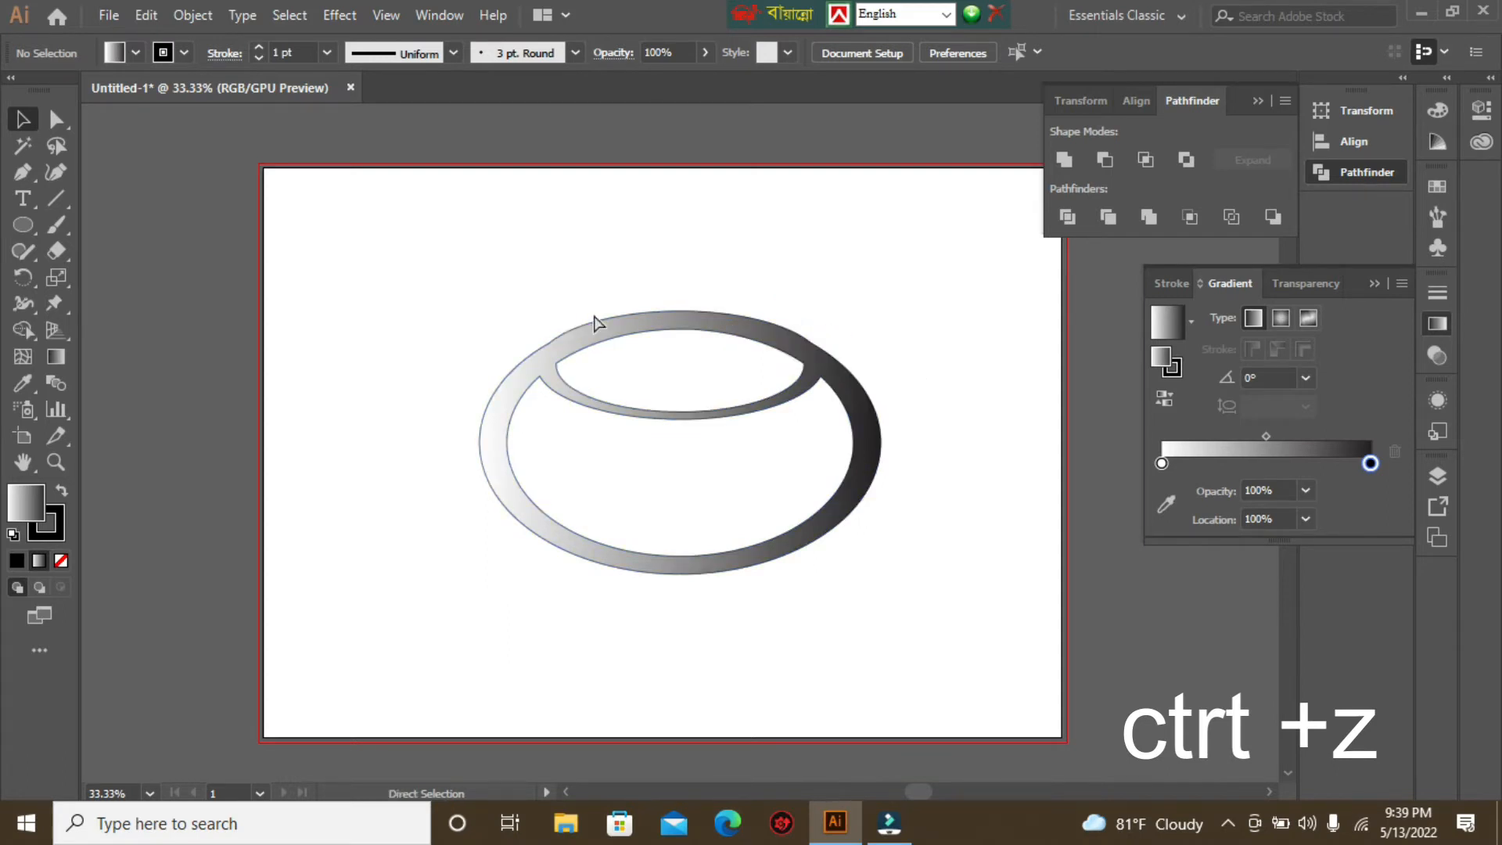
ctrl+click(593, 313)
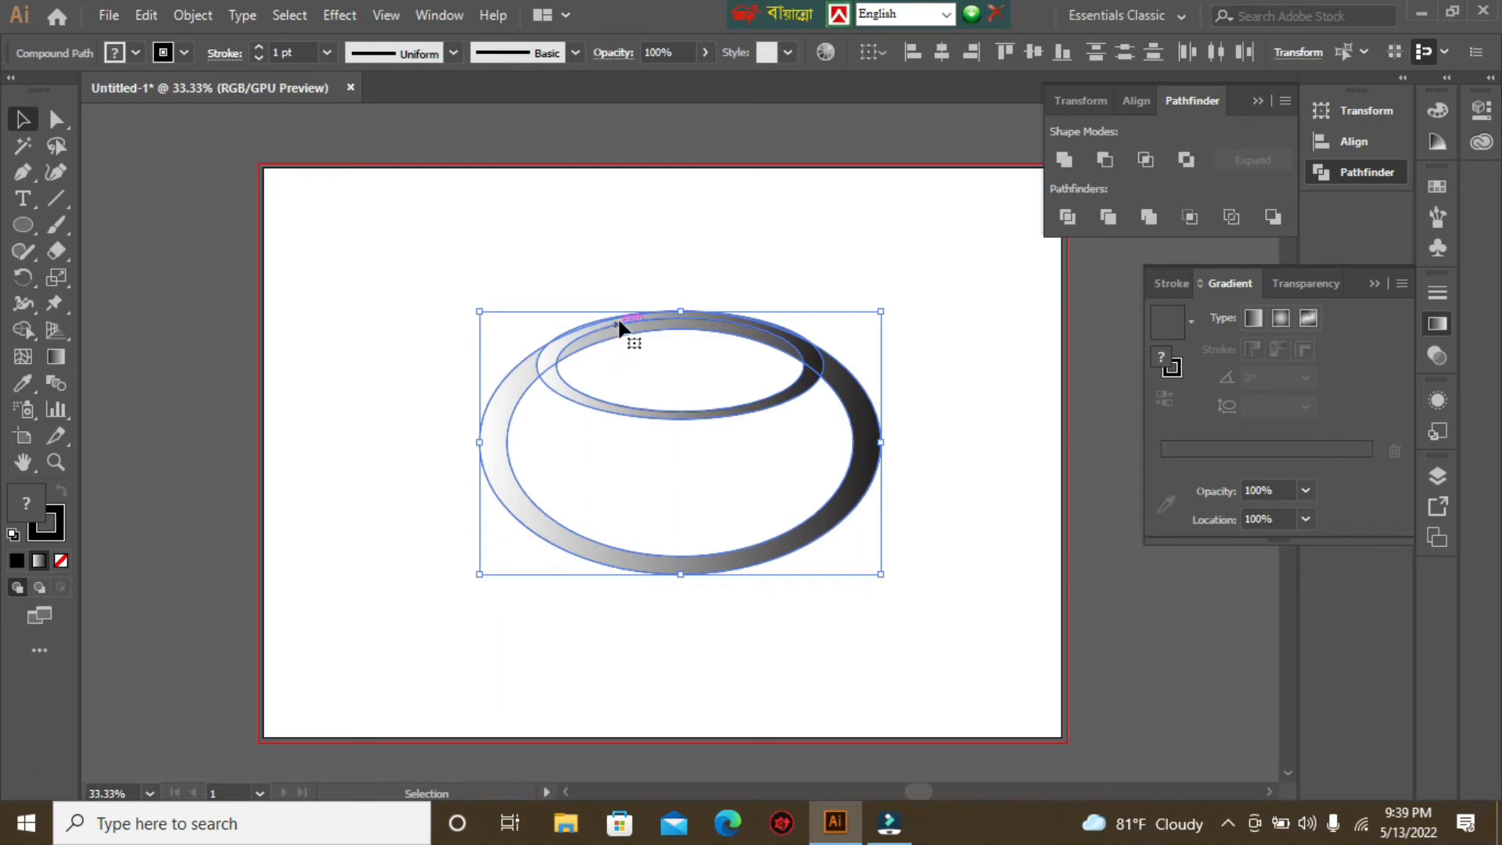
Nudge the large and small rings together slightly downward on the artboard.
key(Down)
key(Down)
key(Down)
key(Down)
key(Down)
key(Down)
key(Down)
key(Down)
key(Down)
key(Down)
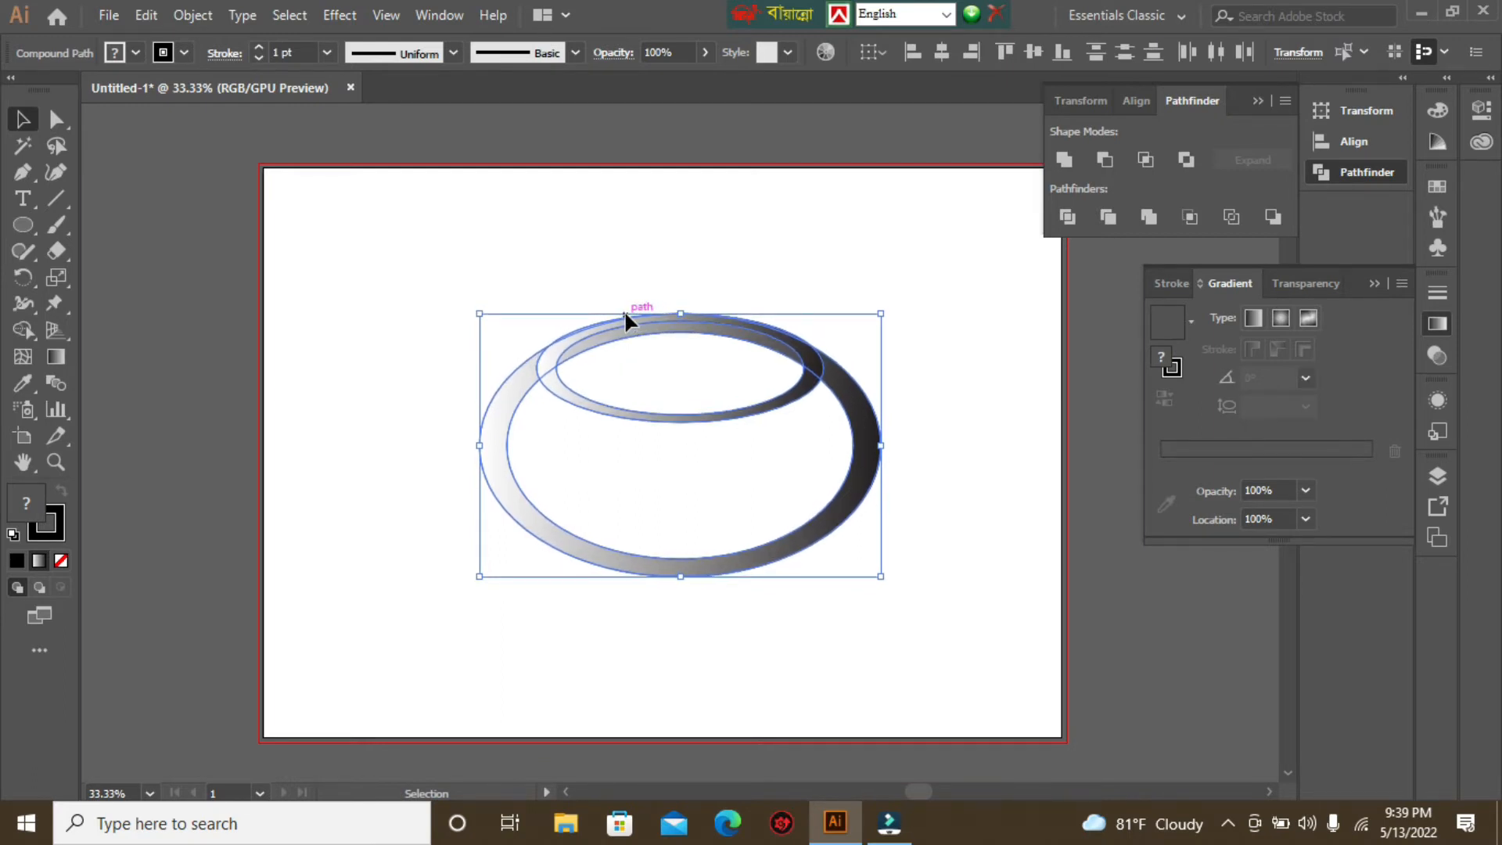
key(Down)
key(Down)
key(Down)
key(Down)
click(819, 232)
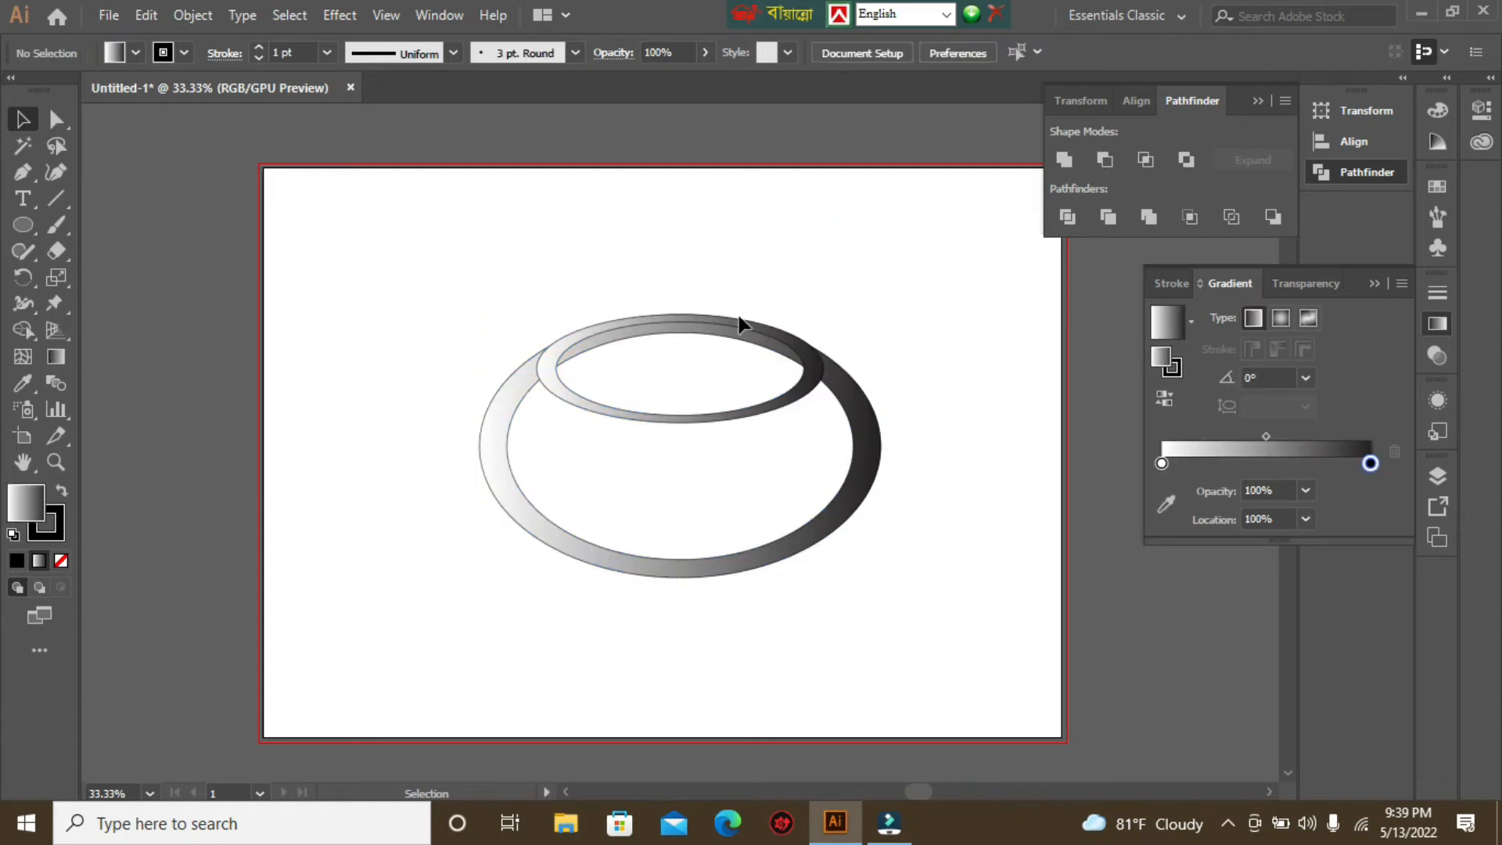
Nudge only the small ring slightly downward inside the large ring.
click(815, 358)
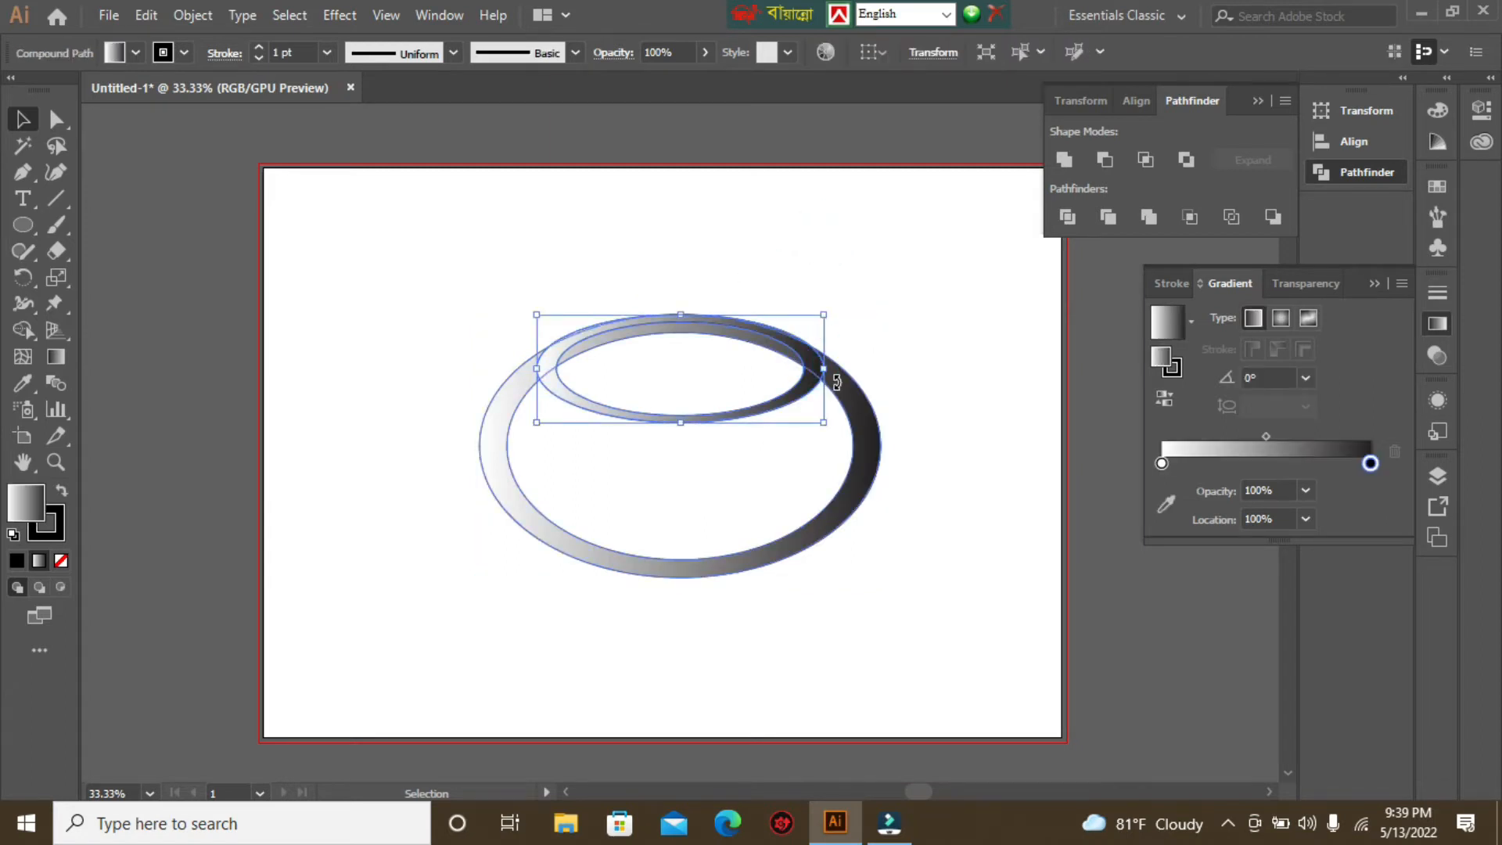
key(Down)
key(Down)
key(Down)
key(Down)
key(Down)
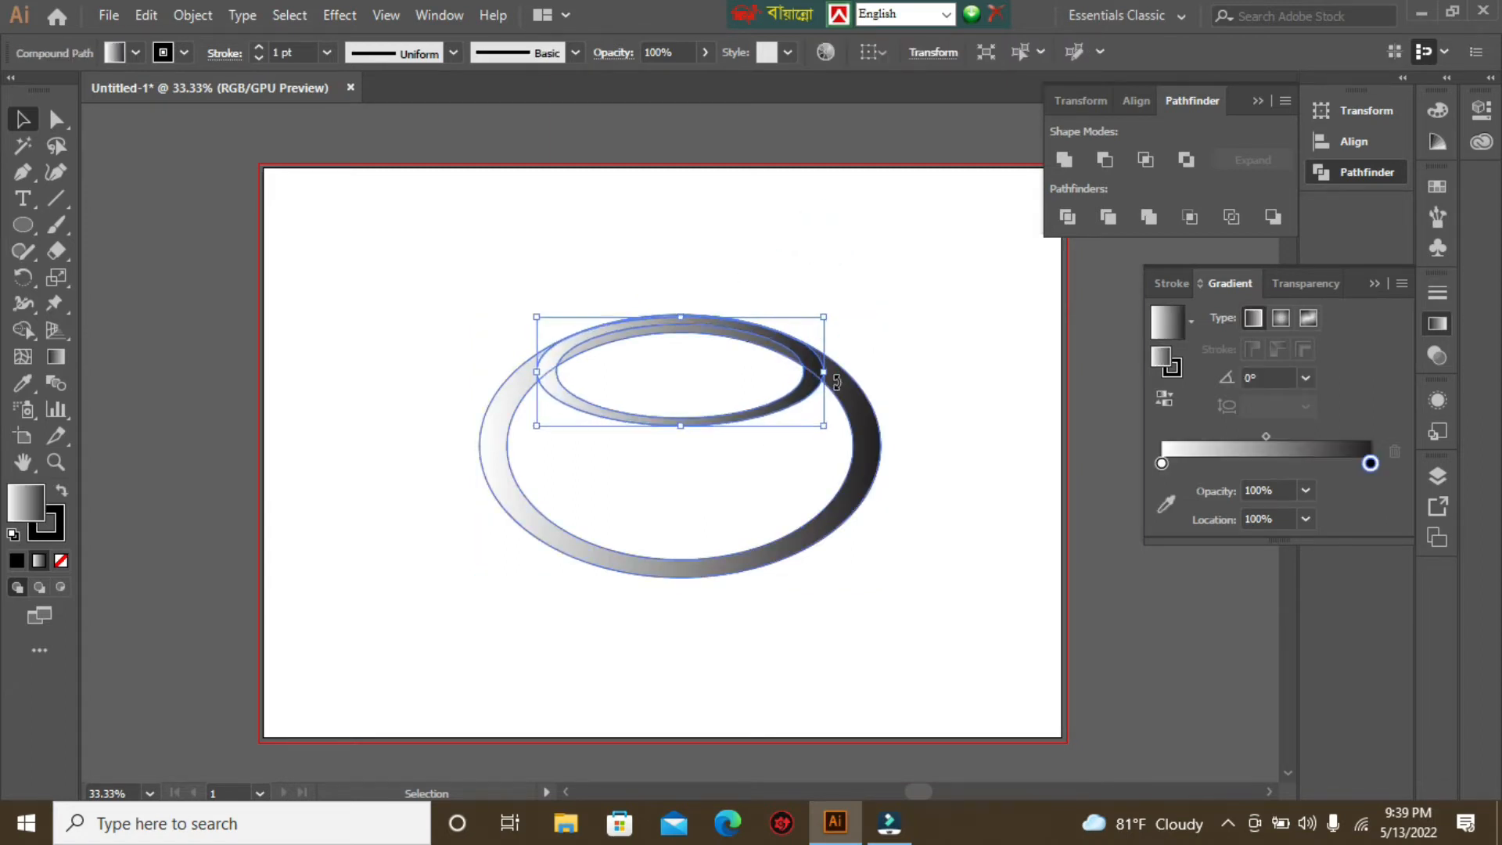
click(520, 259)
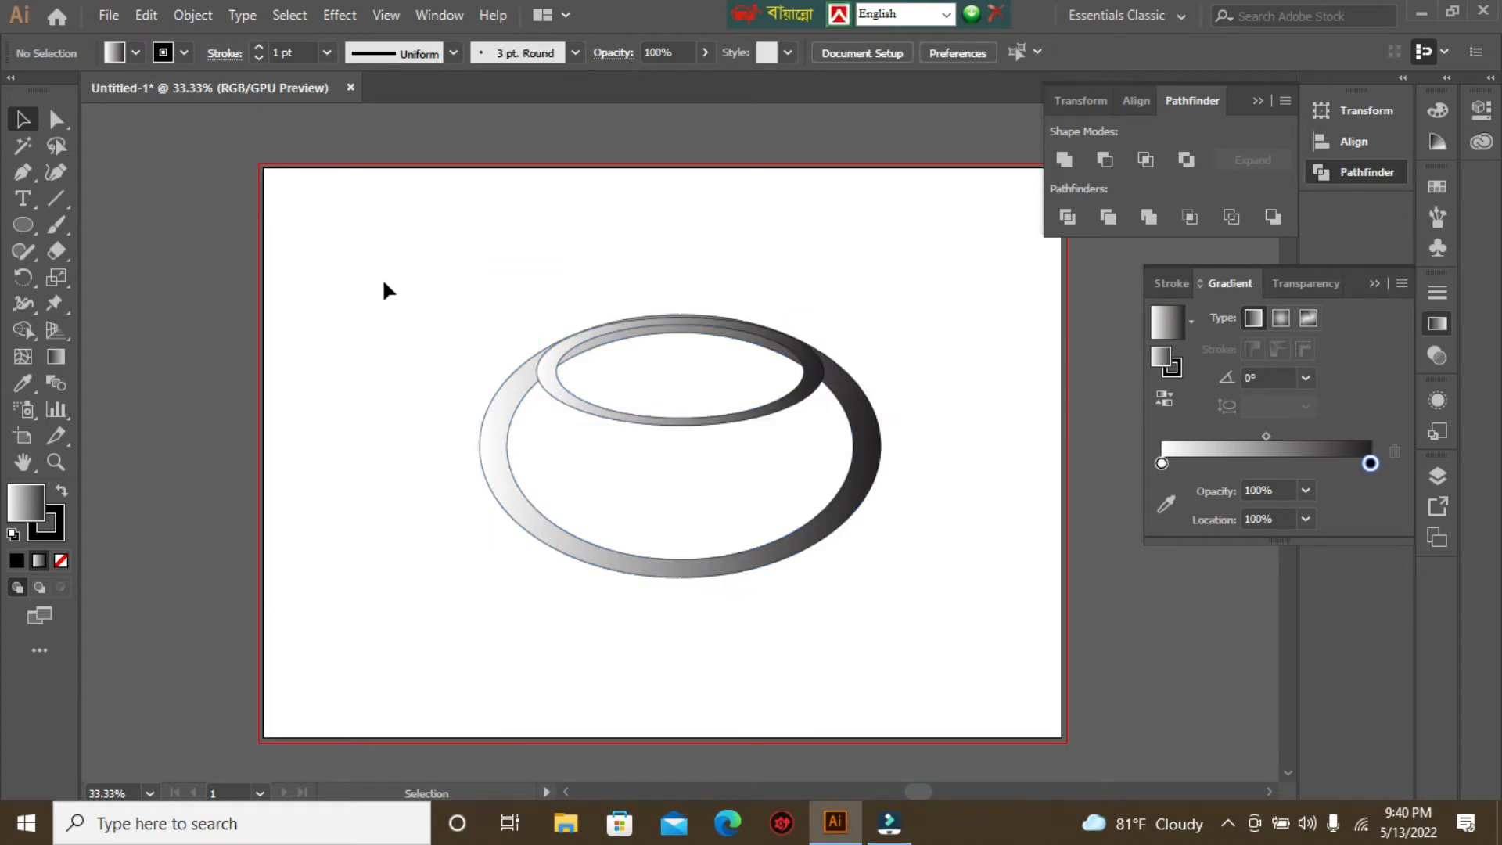
Select the large and small rings and unite them into a single shape with Pathfinder.
click(626, 416)
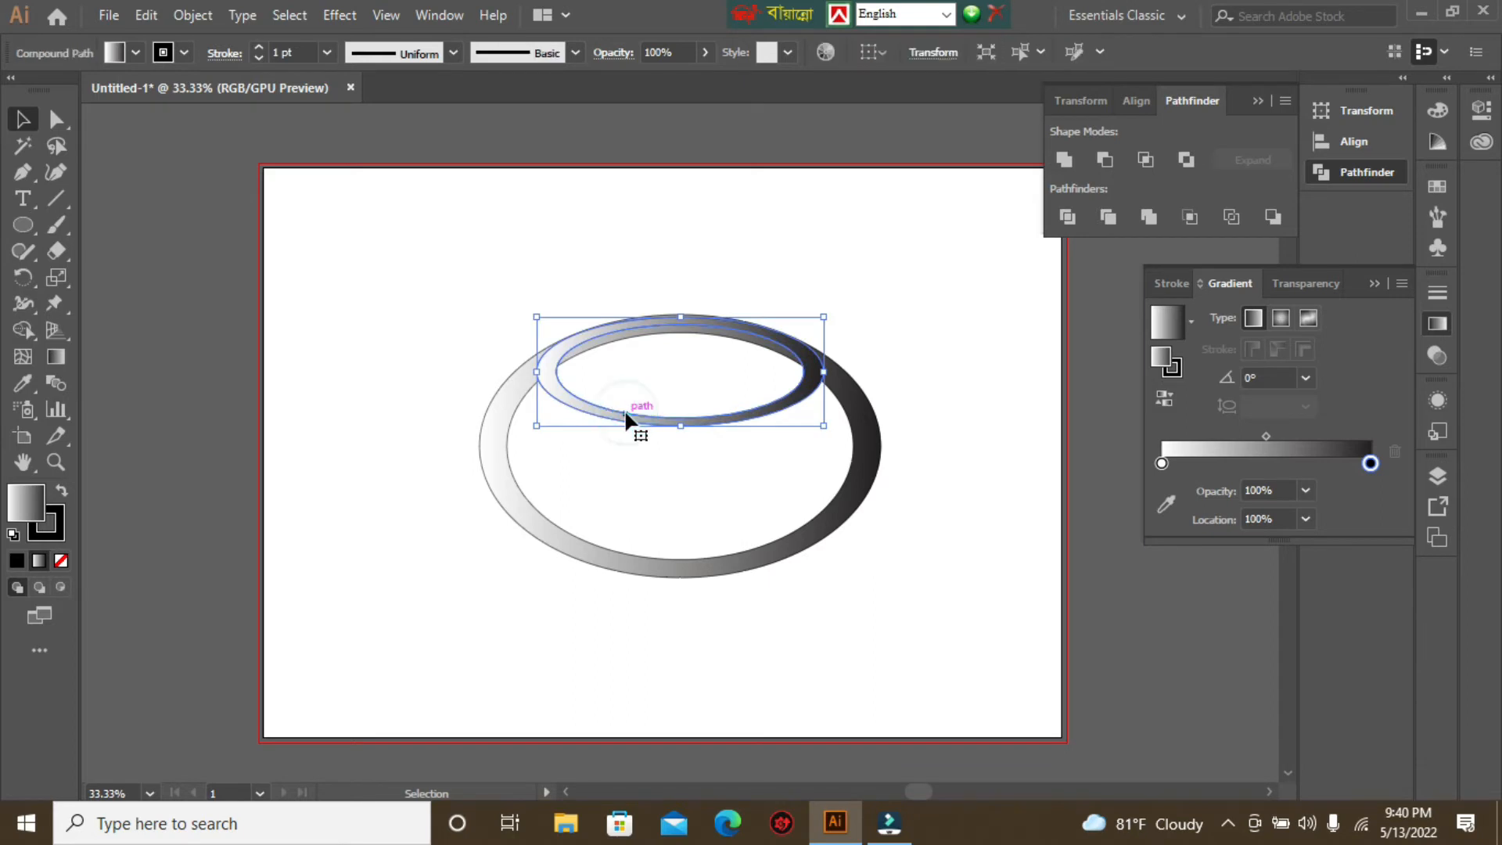
scroll(647, 365, up, 1)
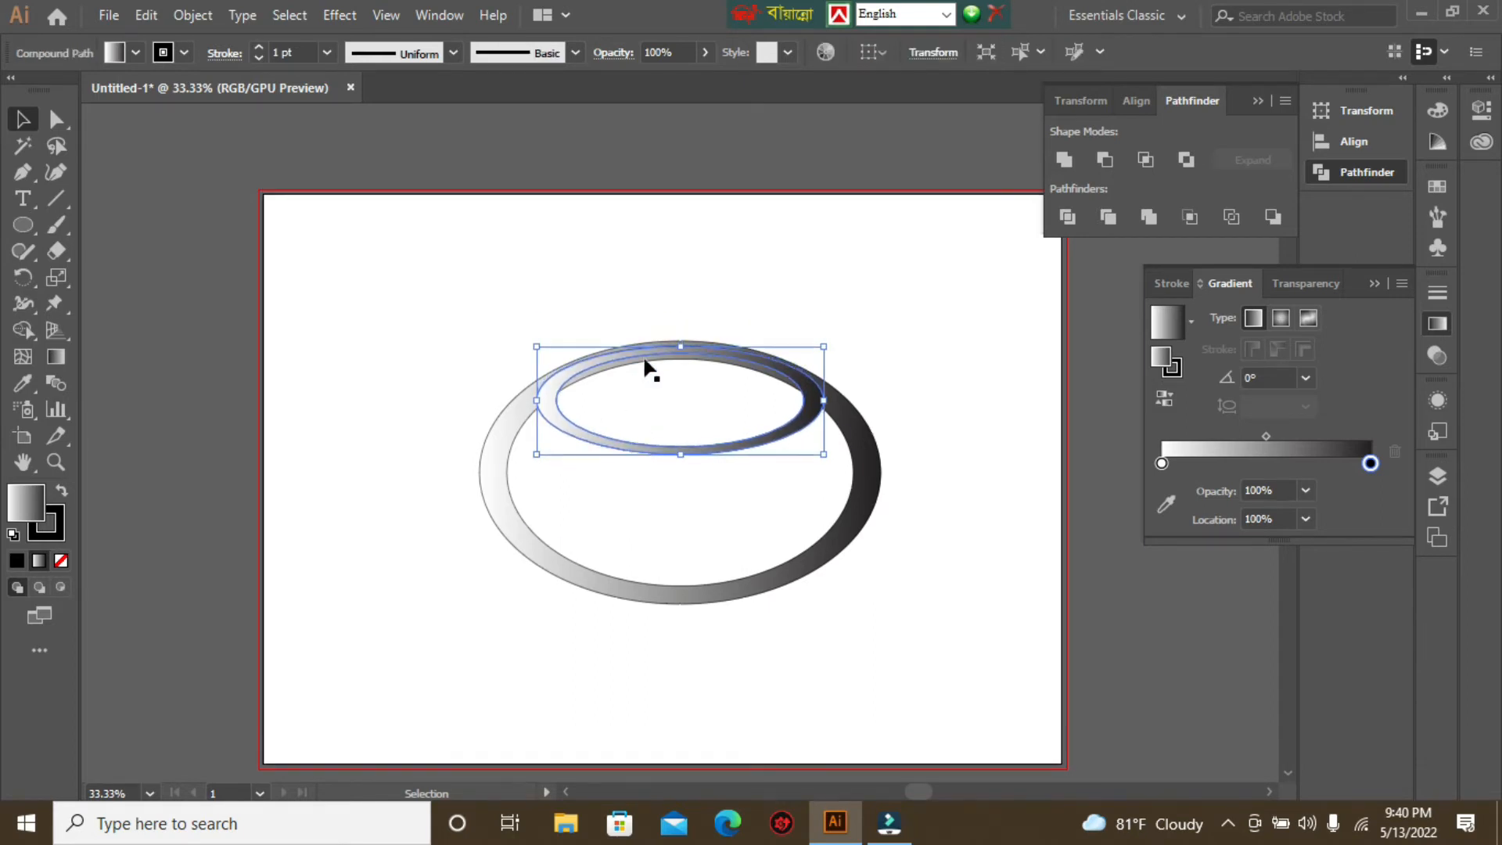
drag(389, 278, 874, 623)
key(space)
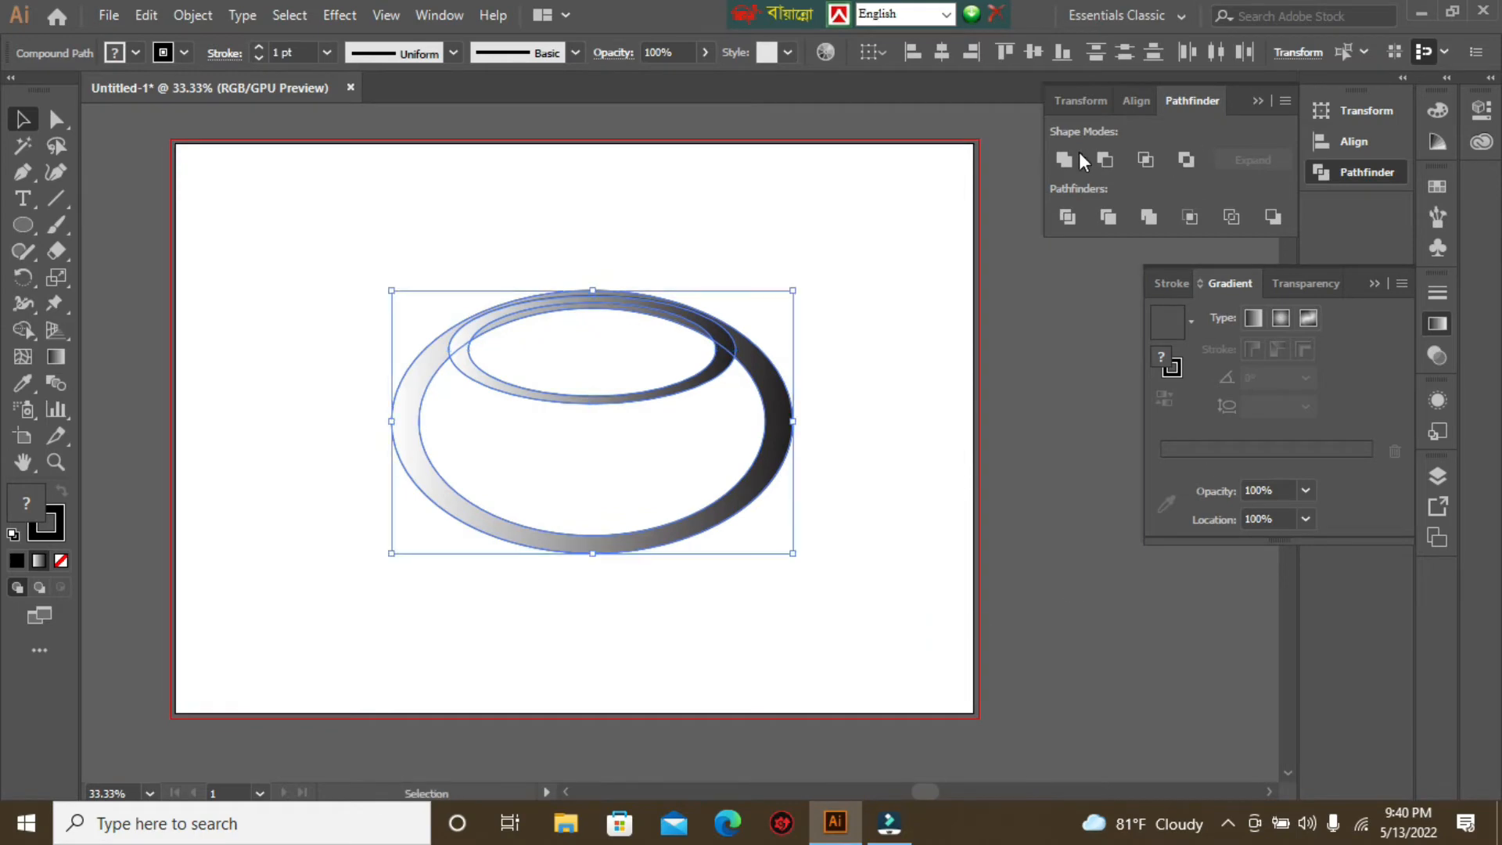
click(1063, 160)
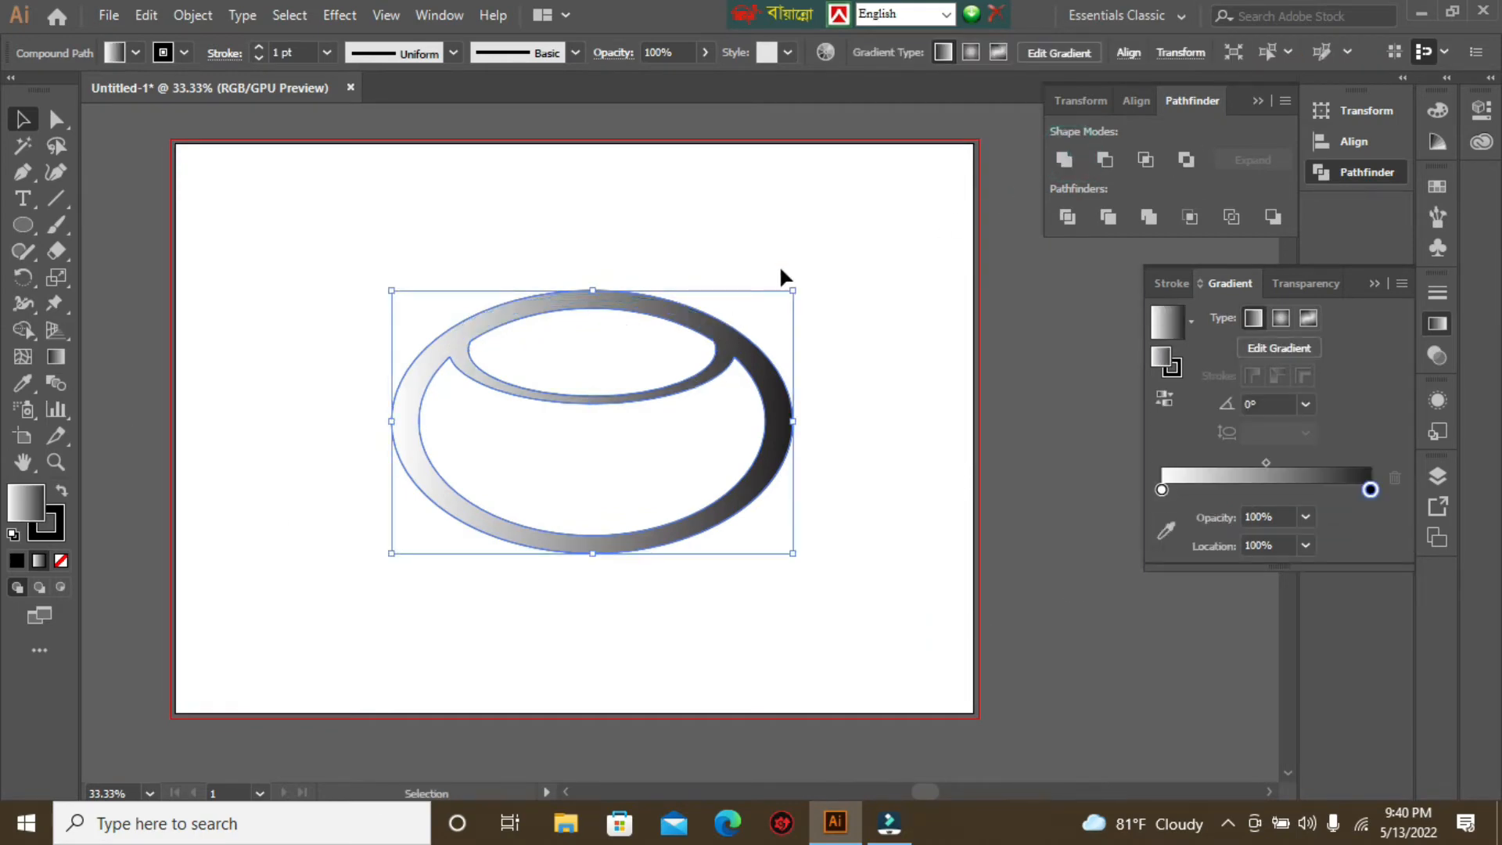
click(828, 208)
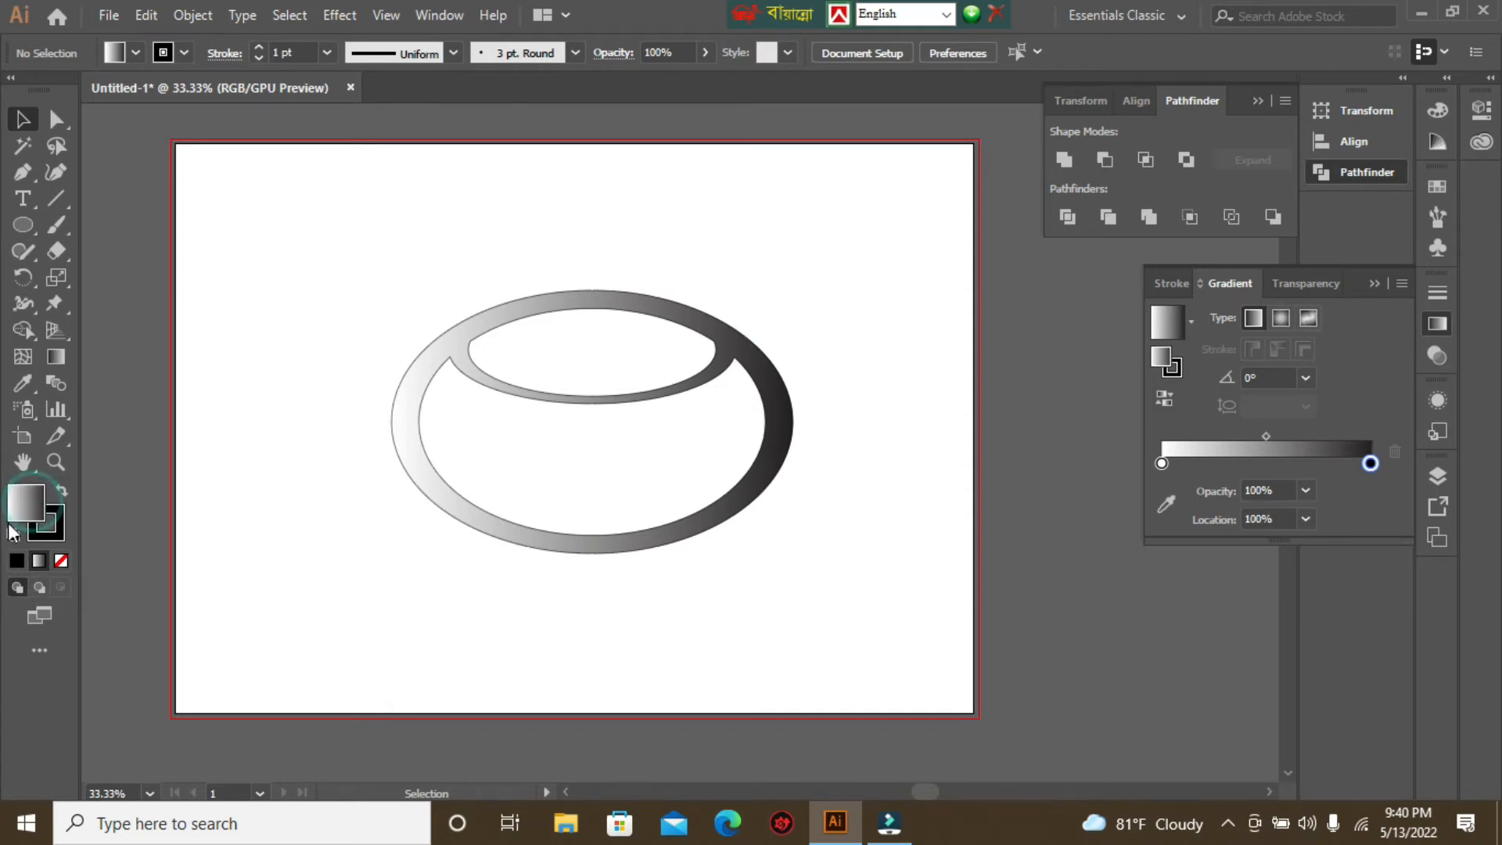
Draw a tall, narrow ellipse without fill beside the left of the united ring shape.
click(61, 566)
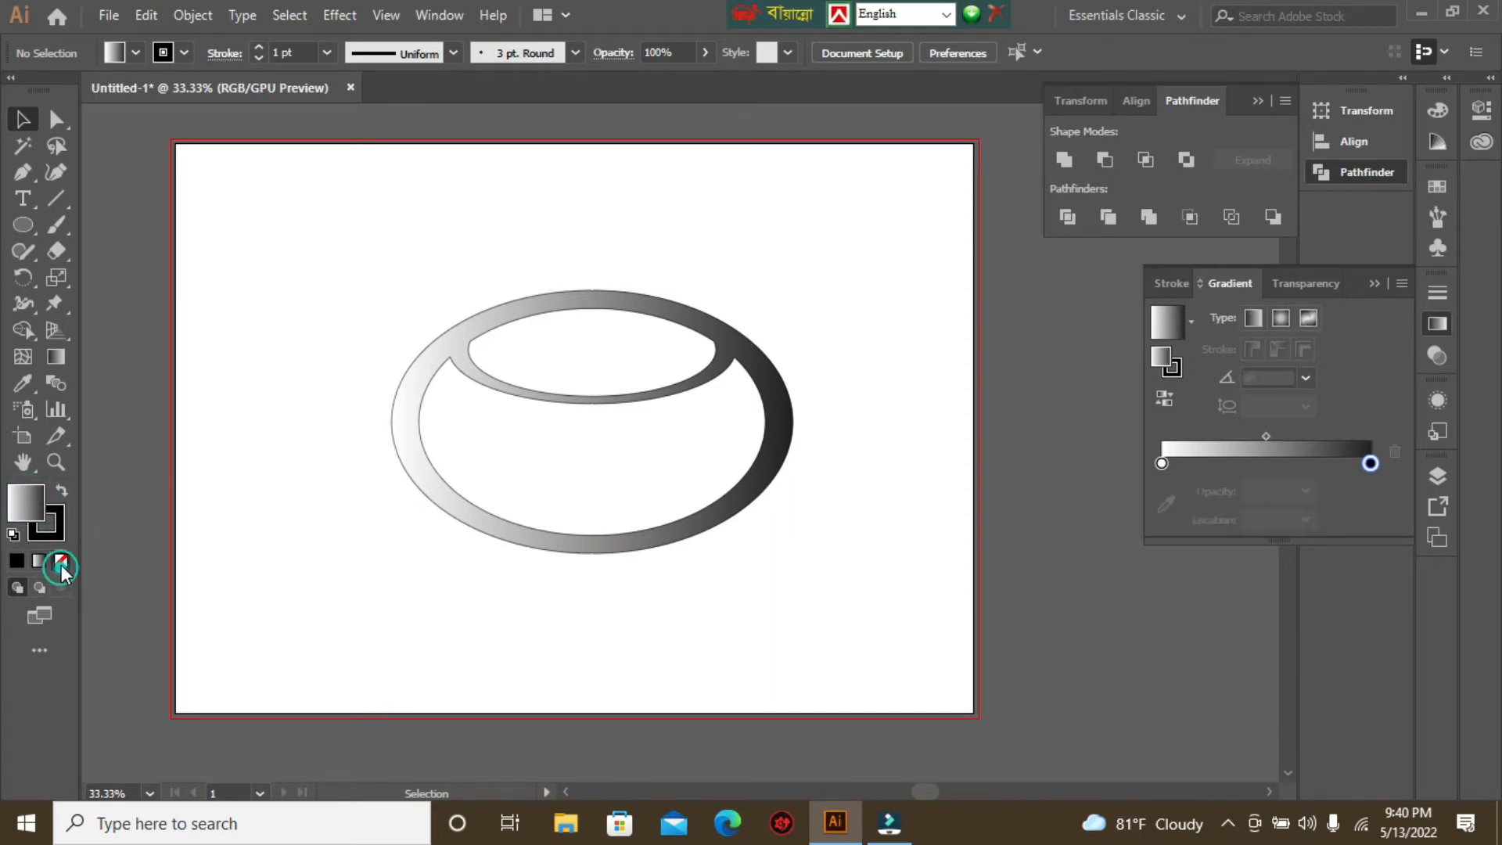
click(23, 225)
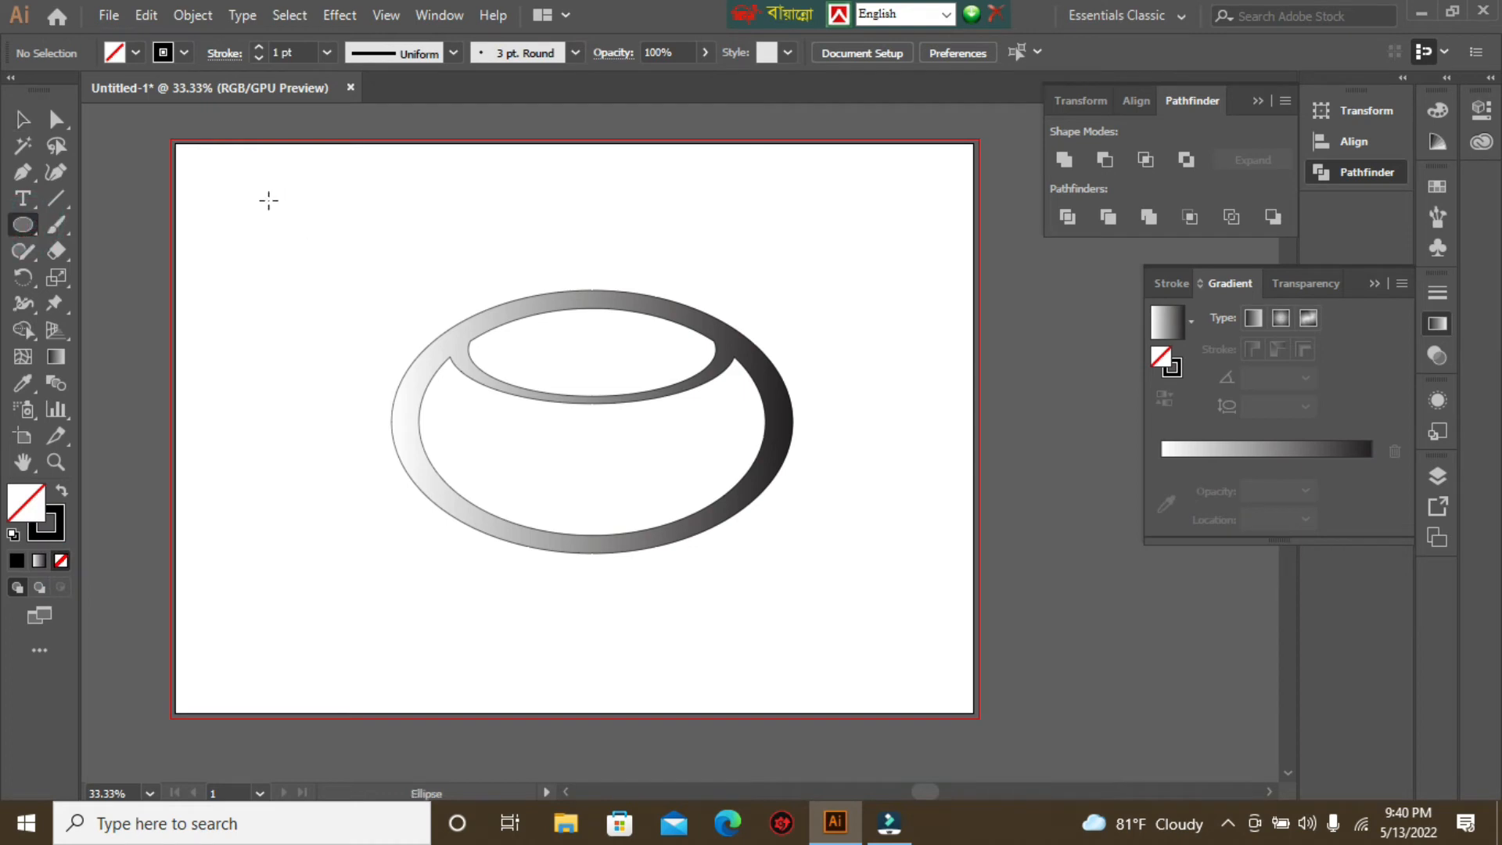
drag(268, 201, 351, 470)
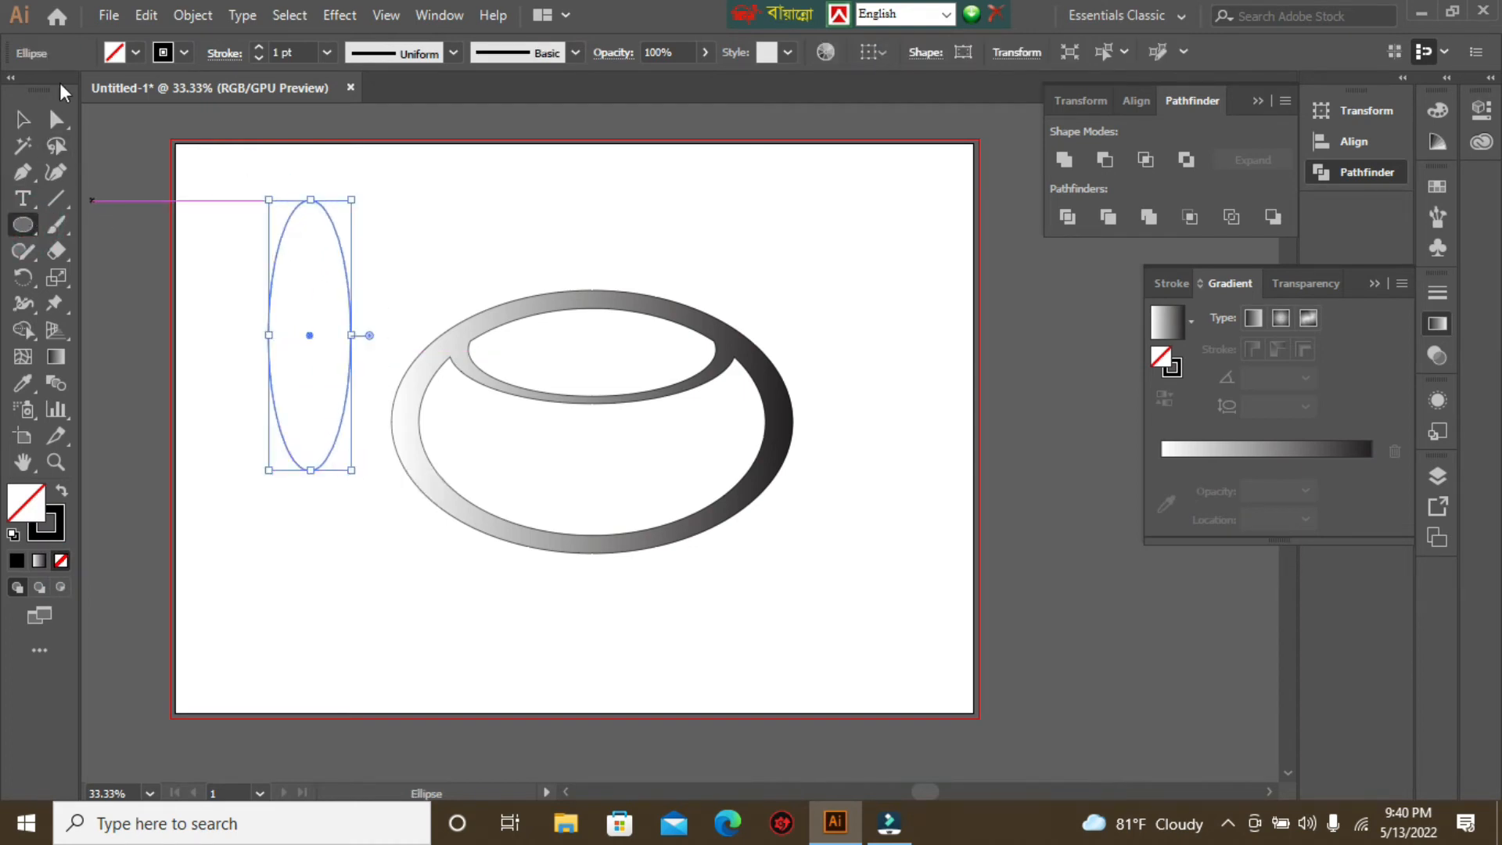
Paste a copy of the narrow ellipse in place and scale it down proportionally about its centre.
click(149, 15)
click(180, 120)
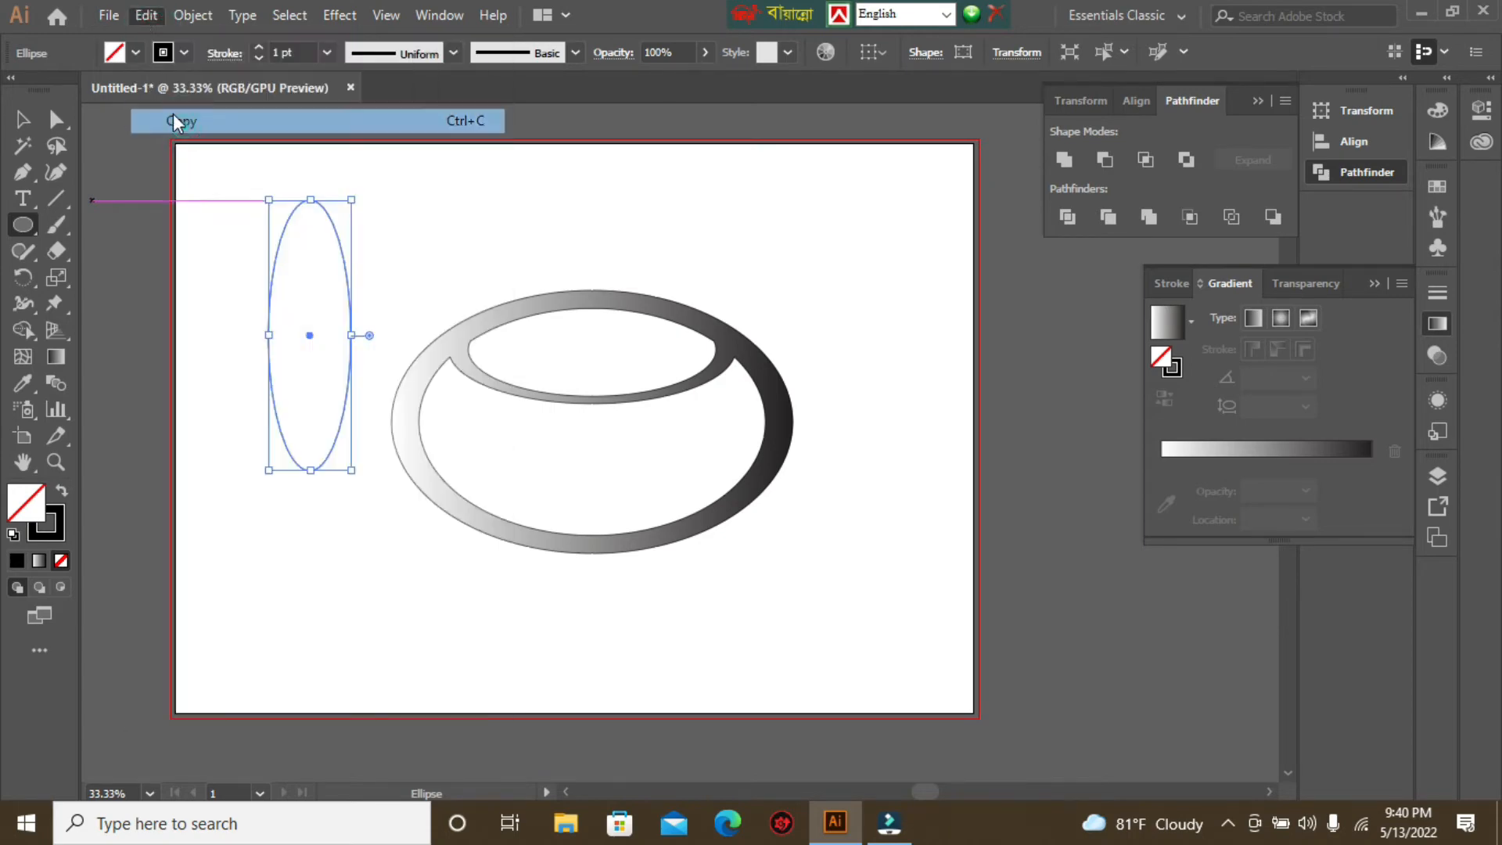
click(143, 13)
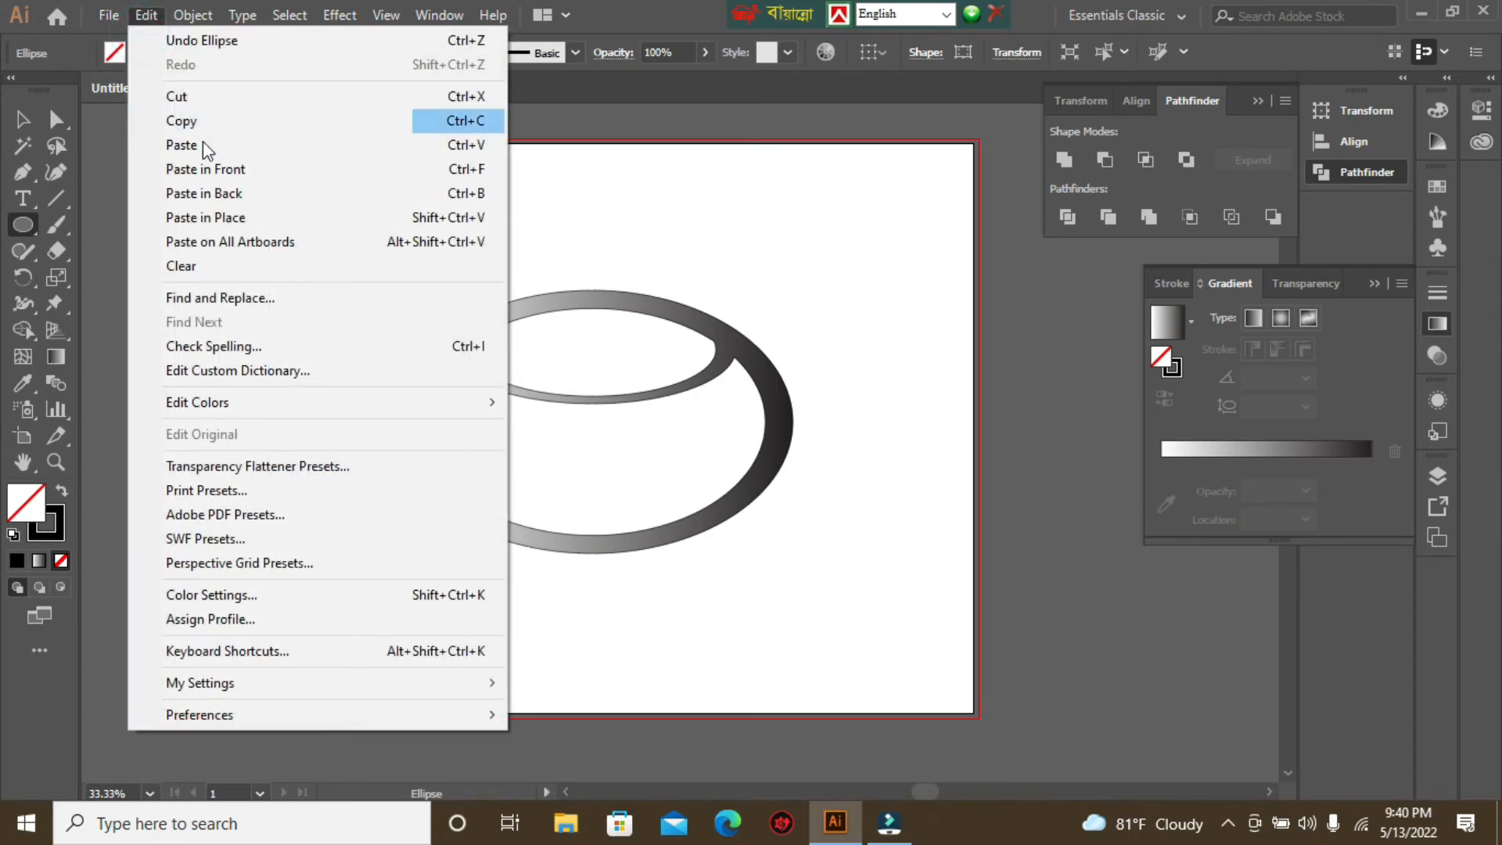
click(209, 210)
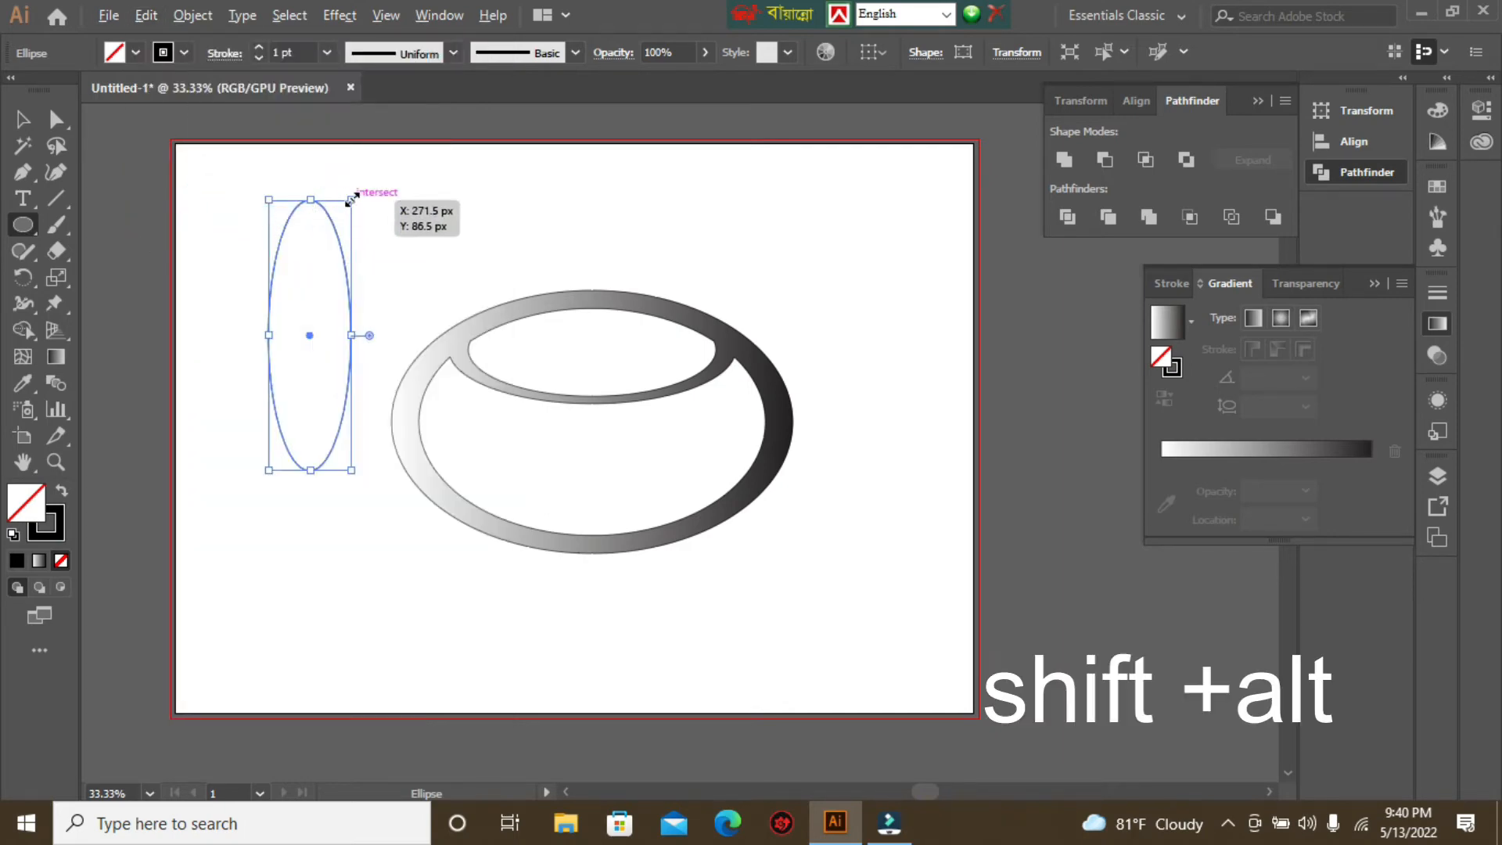
drag(352, 201, 344, 209)
Select both narrow ellipses, cut out the inner one with the Shape Builder, and fill the remaining ring with the white-to-black linear gradient.
click(23, 120)
drag(217, 177, 339, 251)
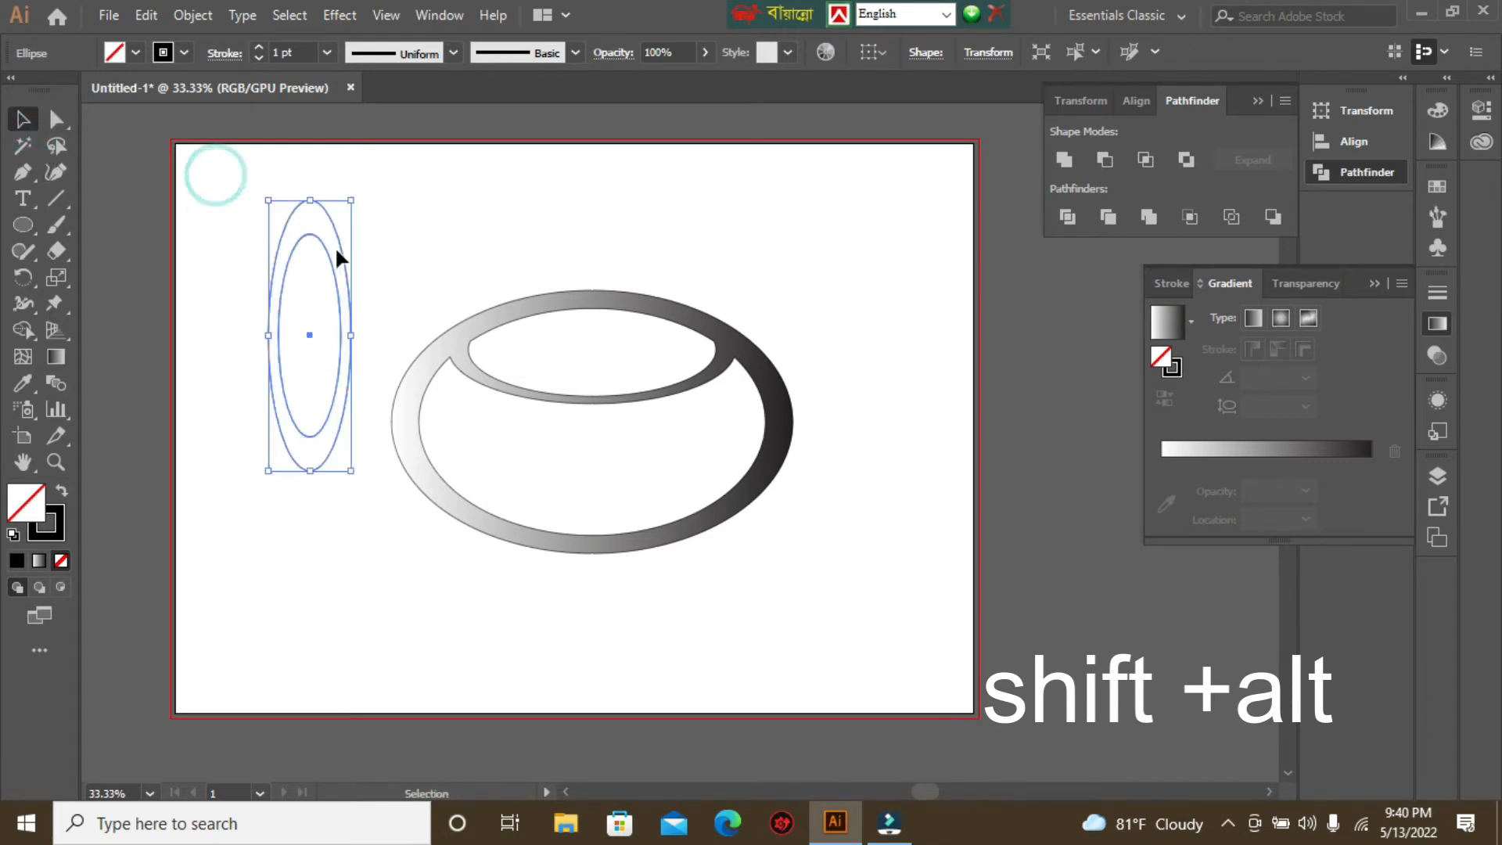
click(23, 330)
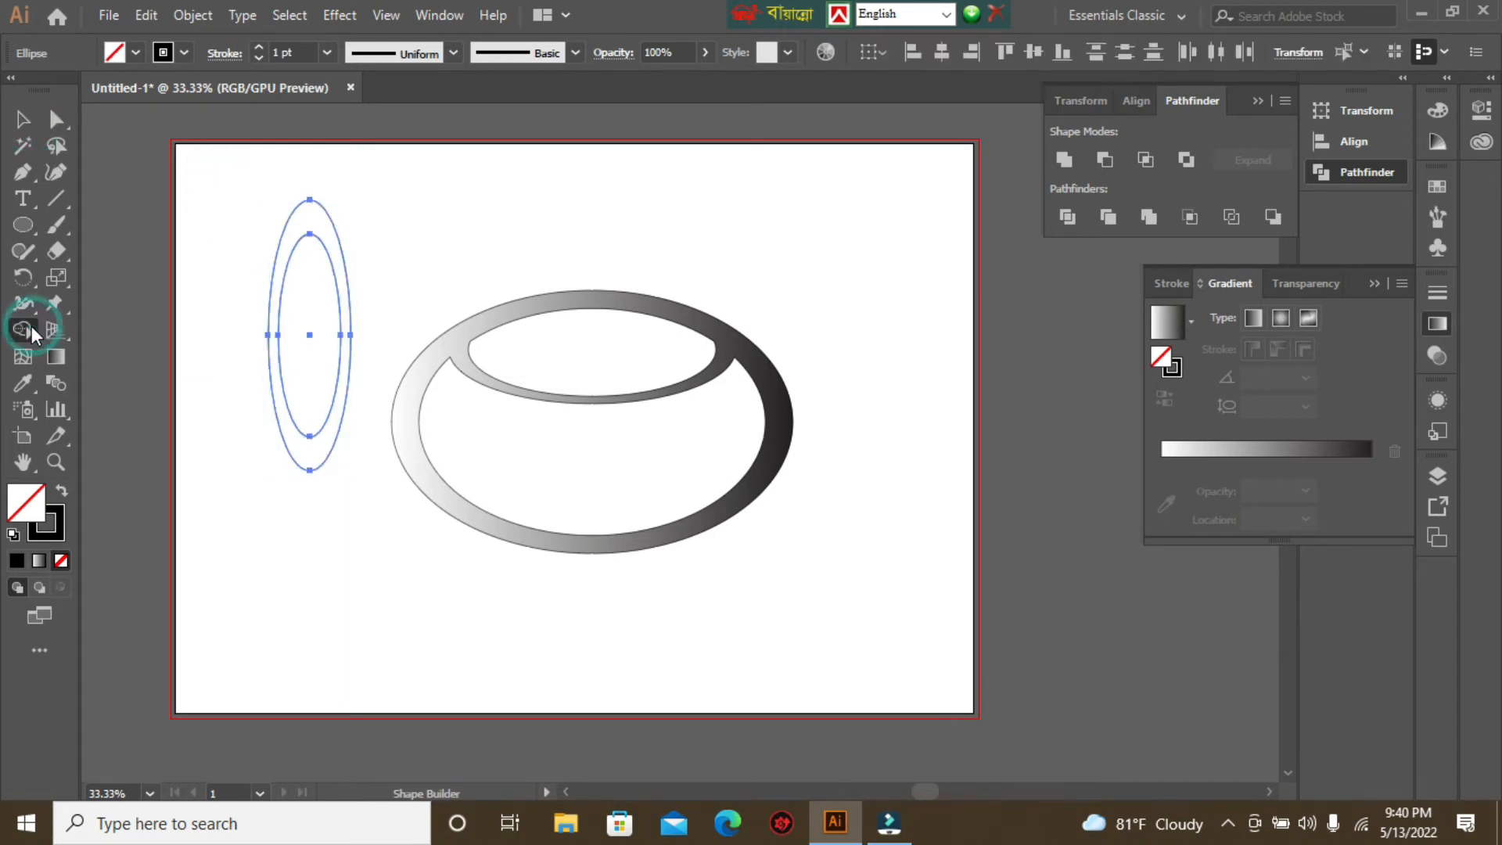
alt+click(298, 284)
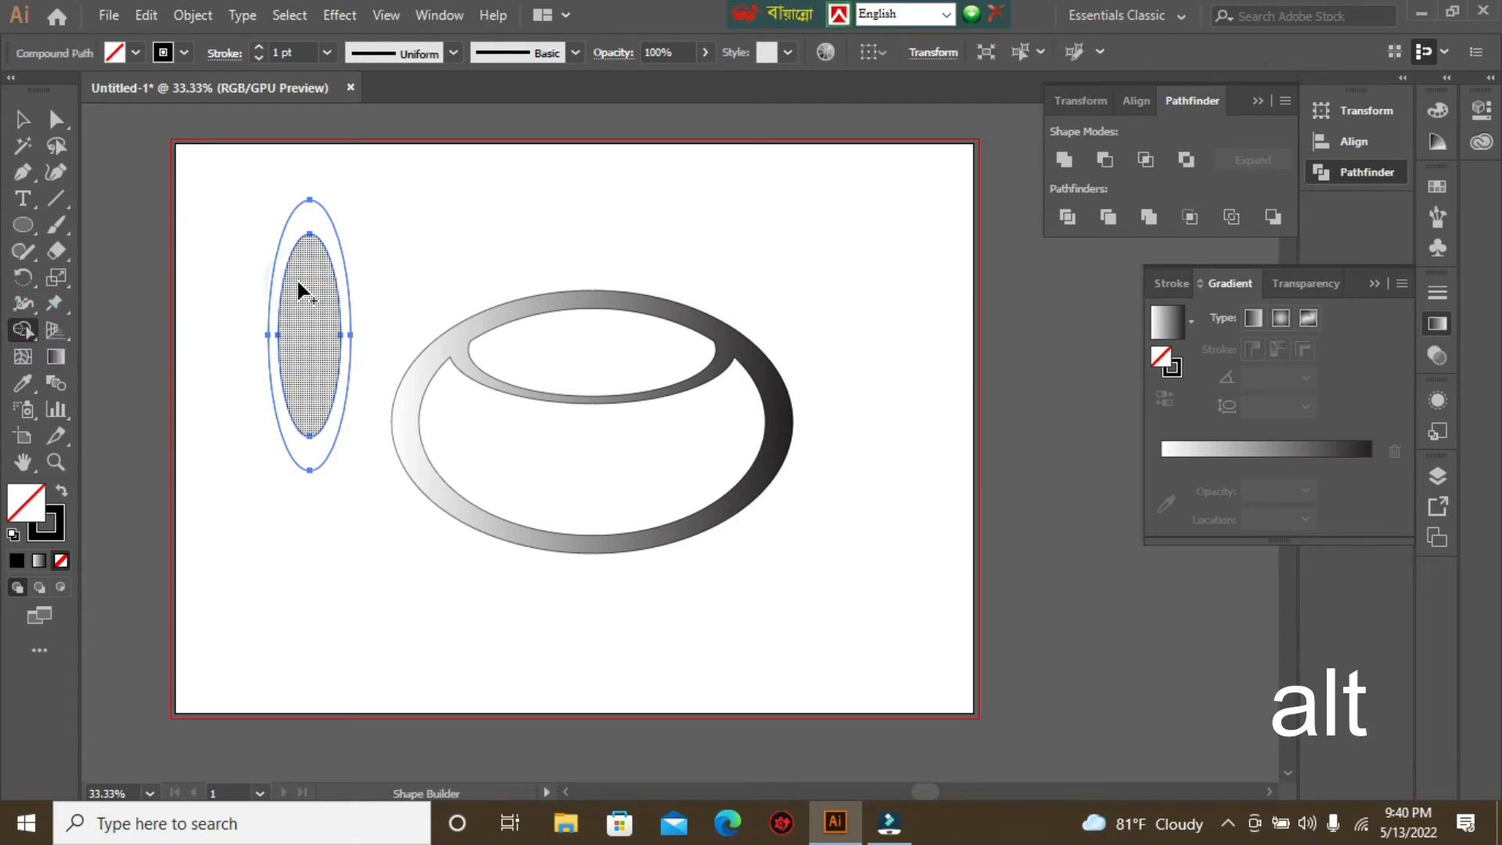
click(23, 119)
click(1184, 452)
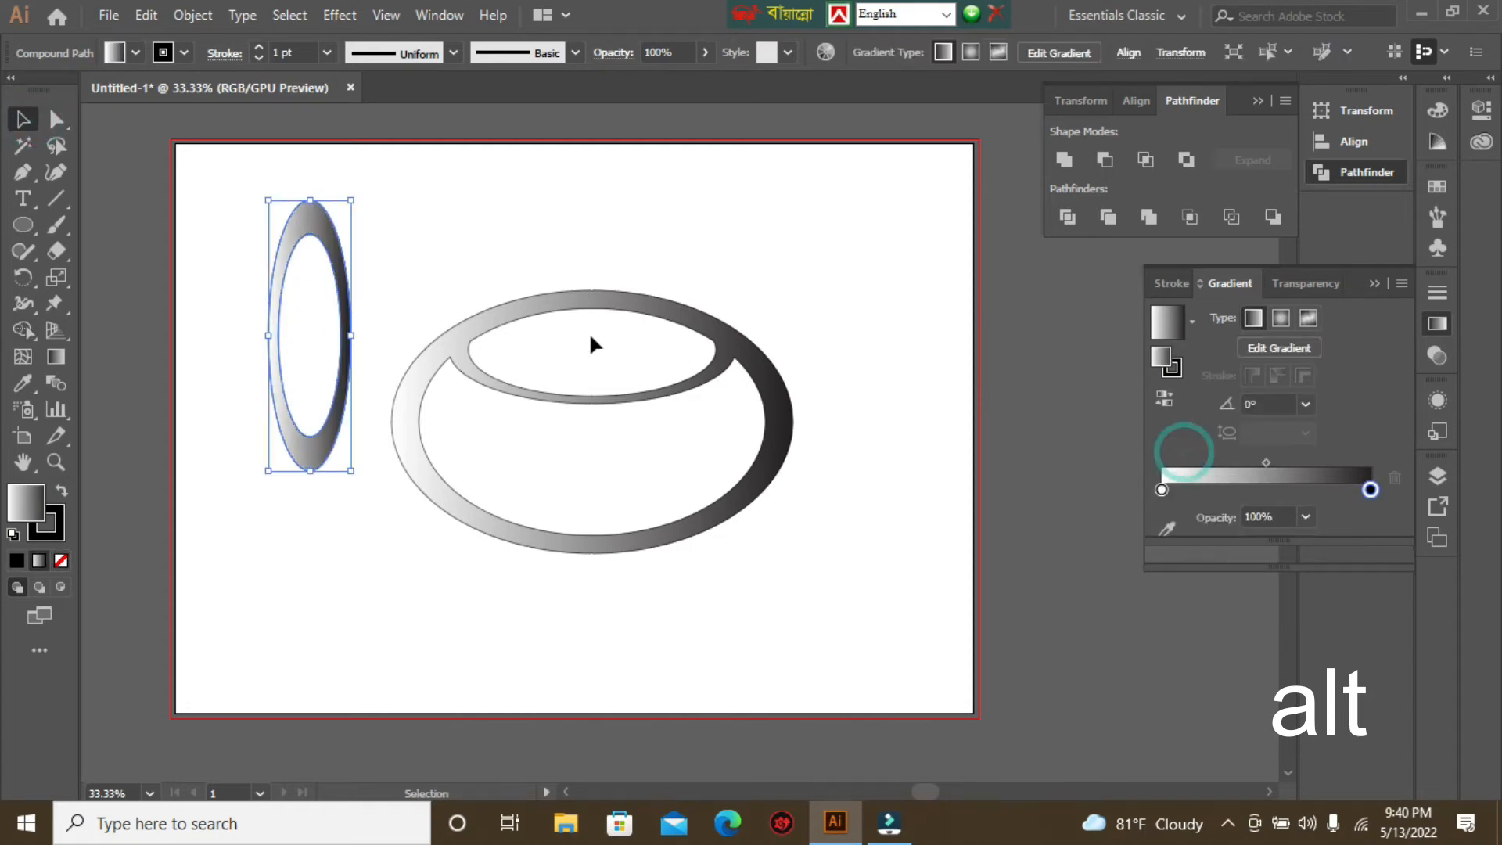
Move the narrow ring onto the middle of the large ring shape and nudge it right to centre it horizontally.
click(329, 208)
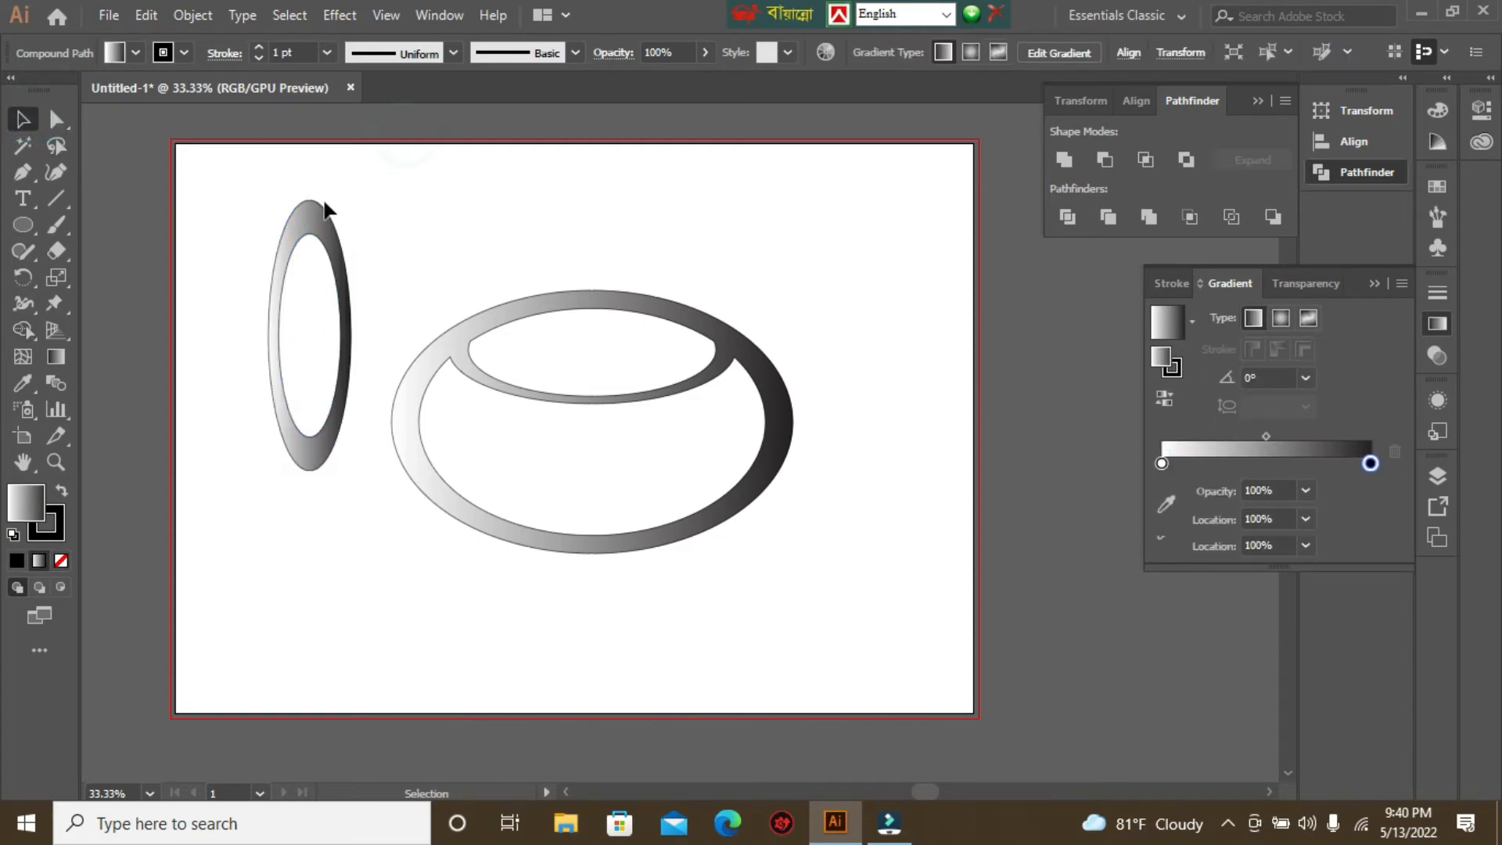
drag(312, 208, 590, 304)
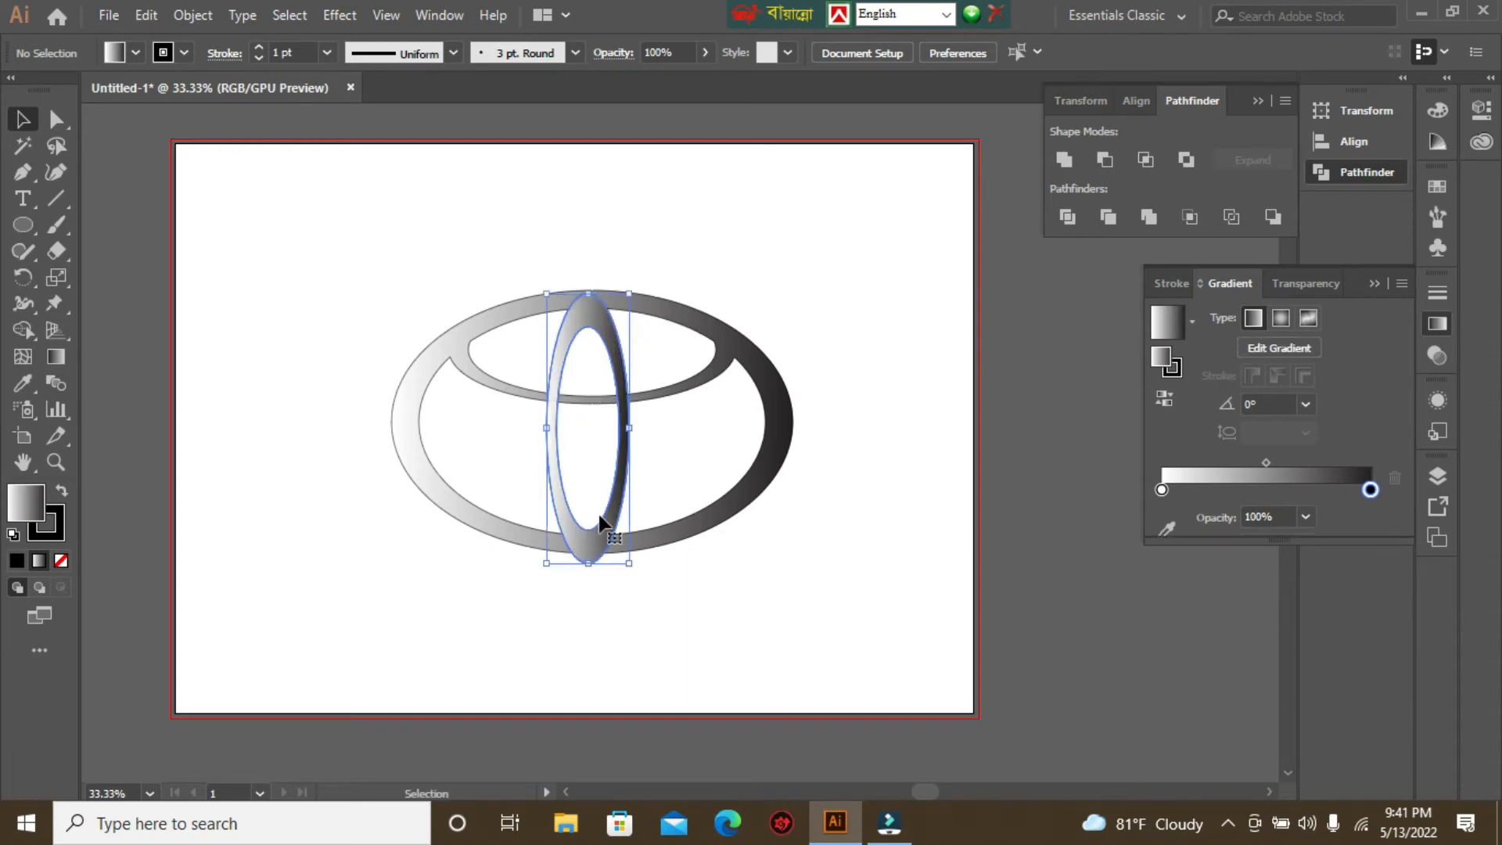
key(Right)
key(Right)
key(Right)
key(Right)
key(Right)
key(Right)
key(Right)
key(Right)
key(Right)
key(Right)
key(Right)
key(Right)
key(Right)
key(Right)
key(Right)
key(Right)
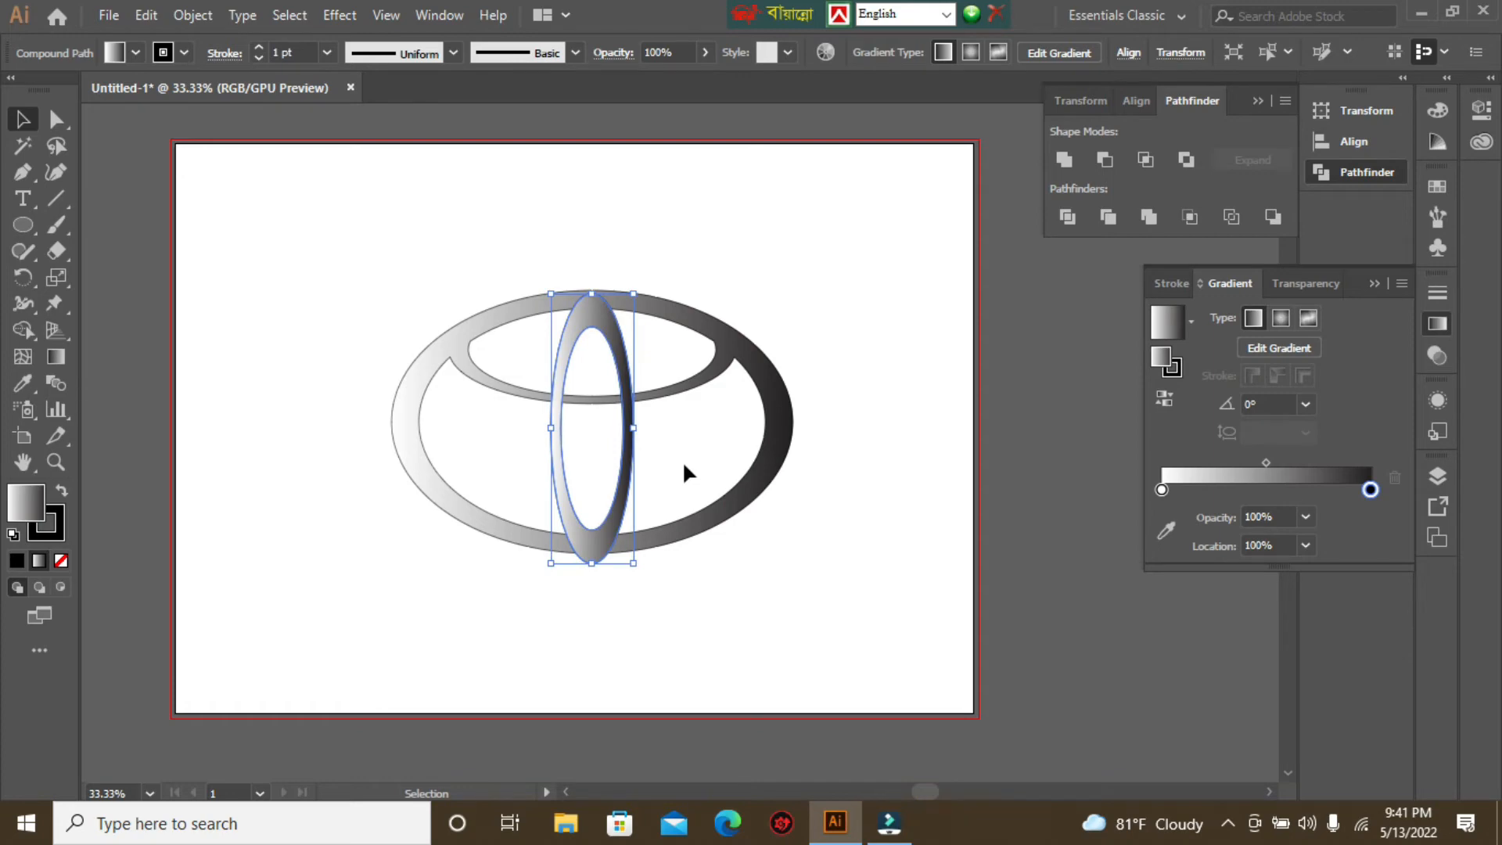
Shorten the narrow ring so it ends above the large ring's lower band, widen it, and shift it slightly upward.
drag(591, 562, 592, 503)
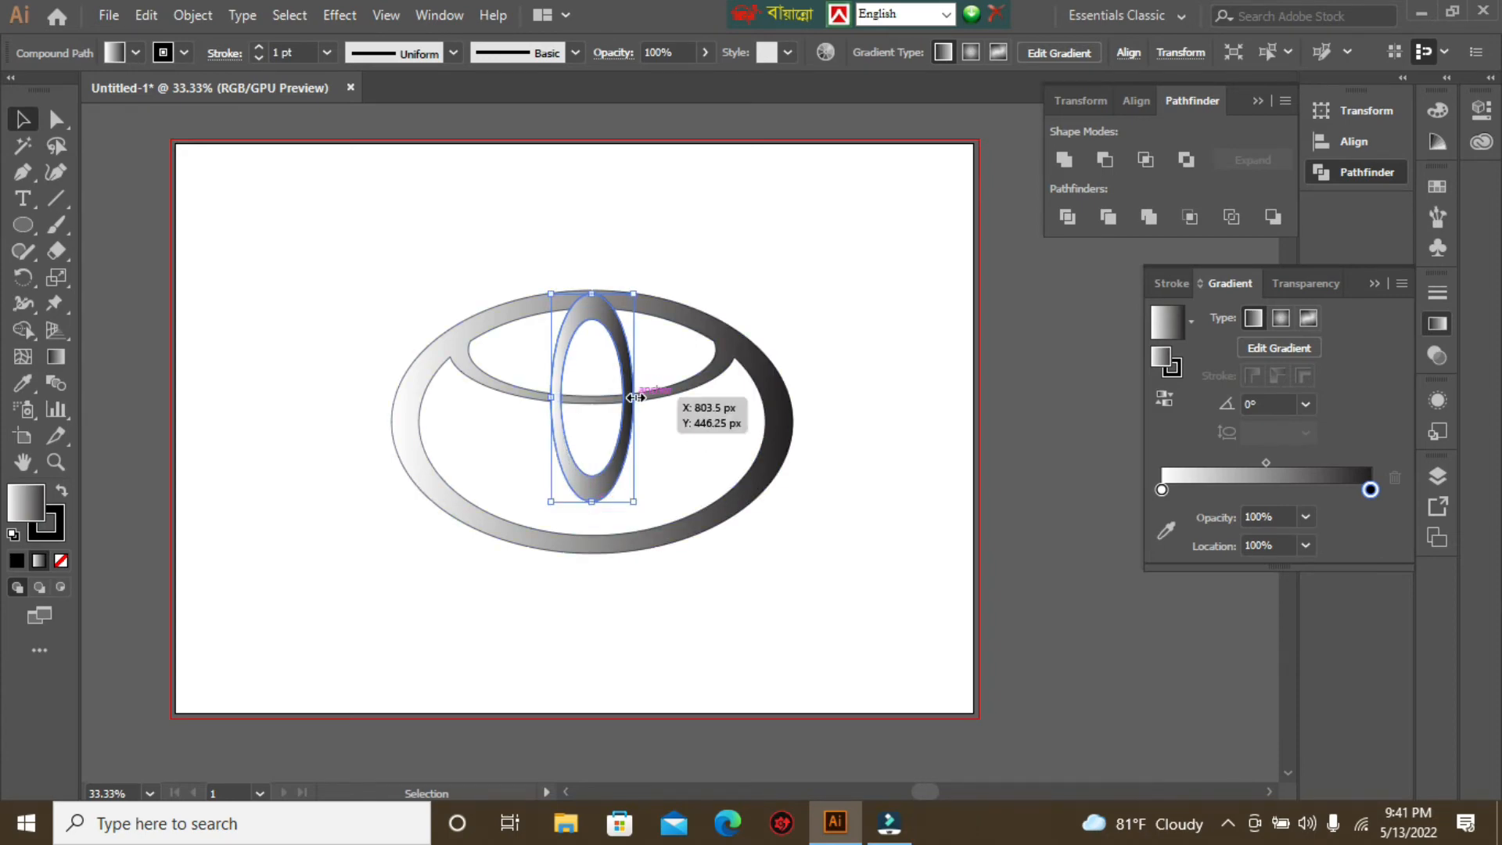
drag(636, 398, 652, 398)
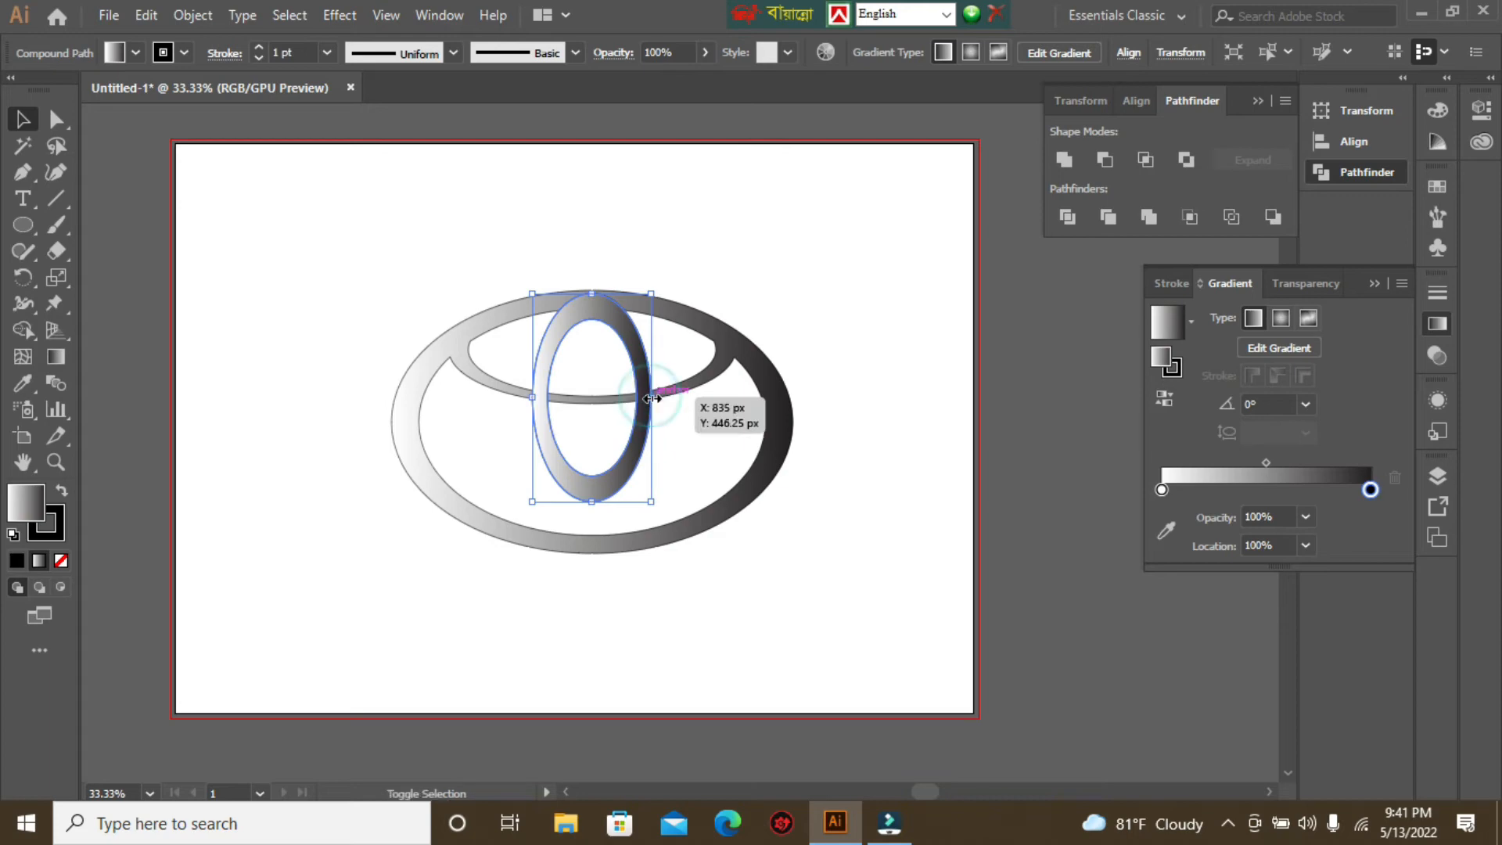
drag(651, 398, 644, 399)
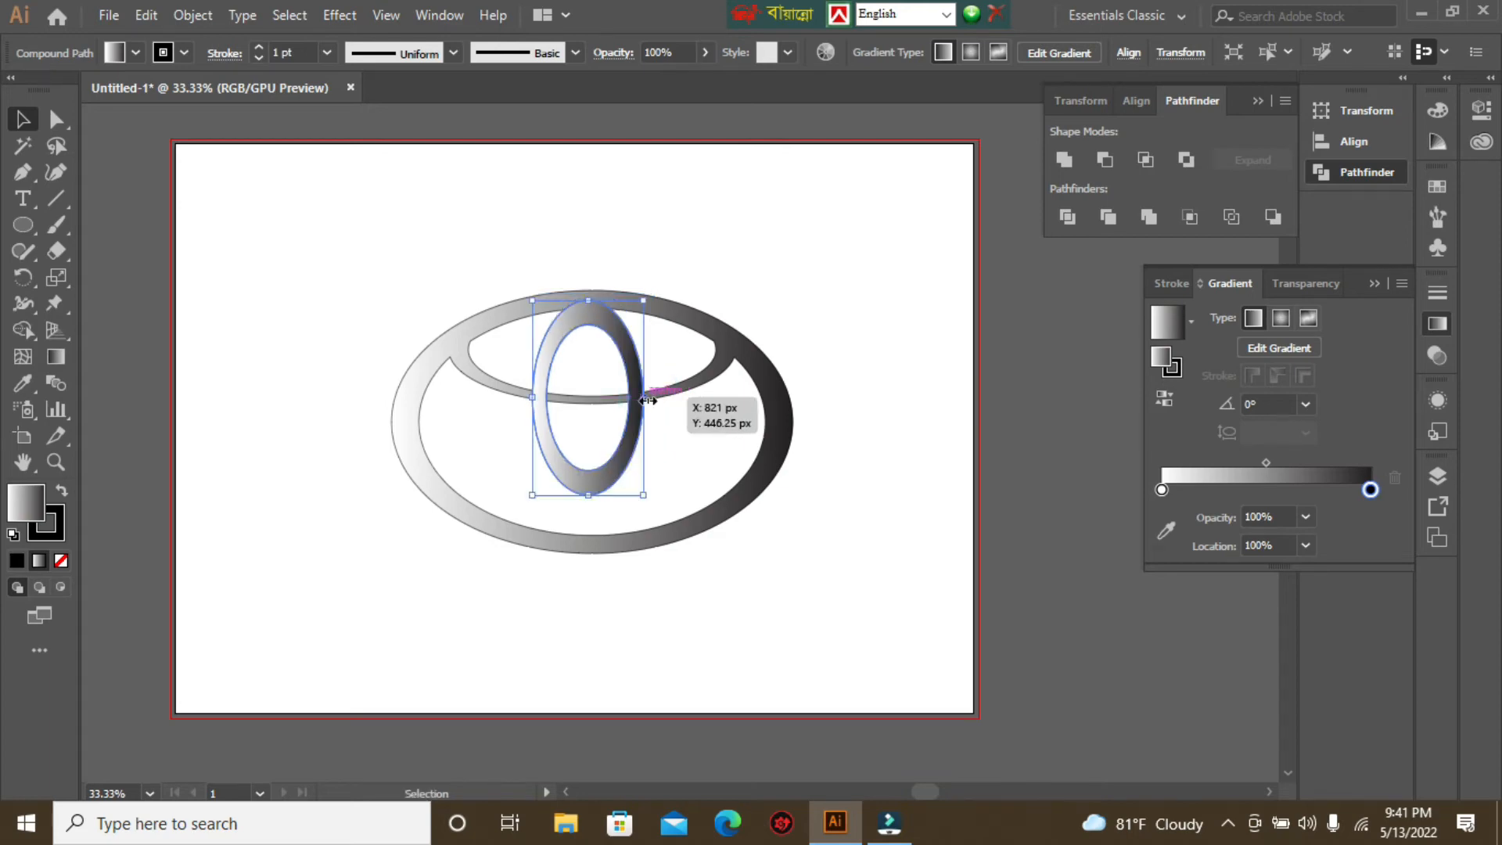
click(900, 385)
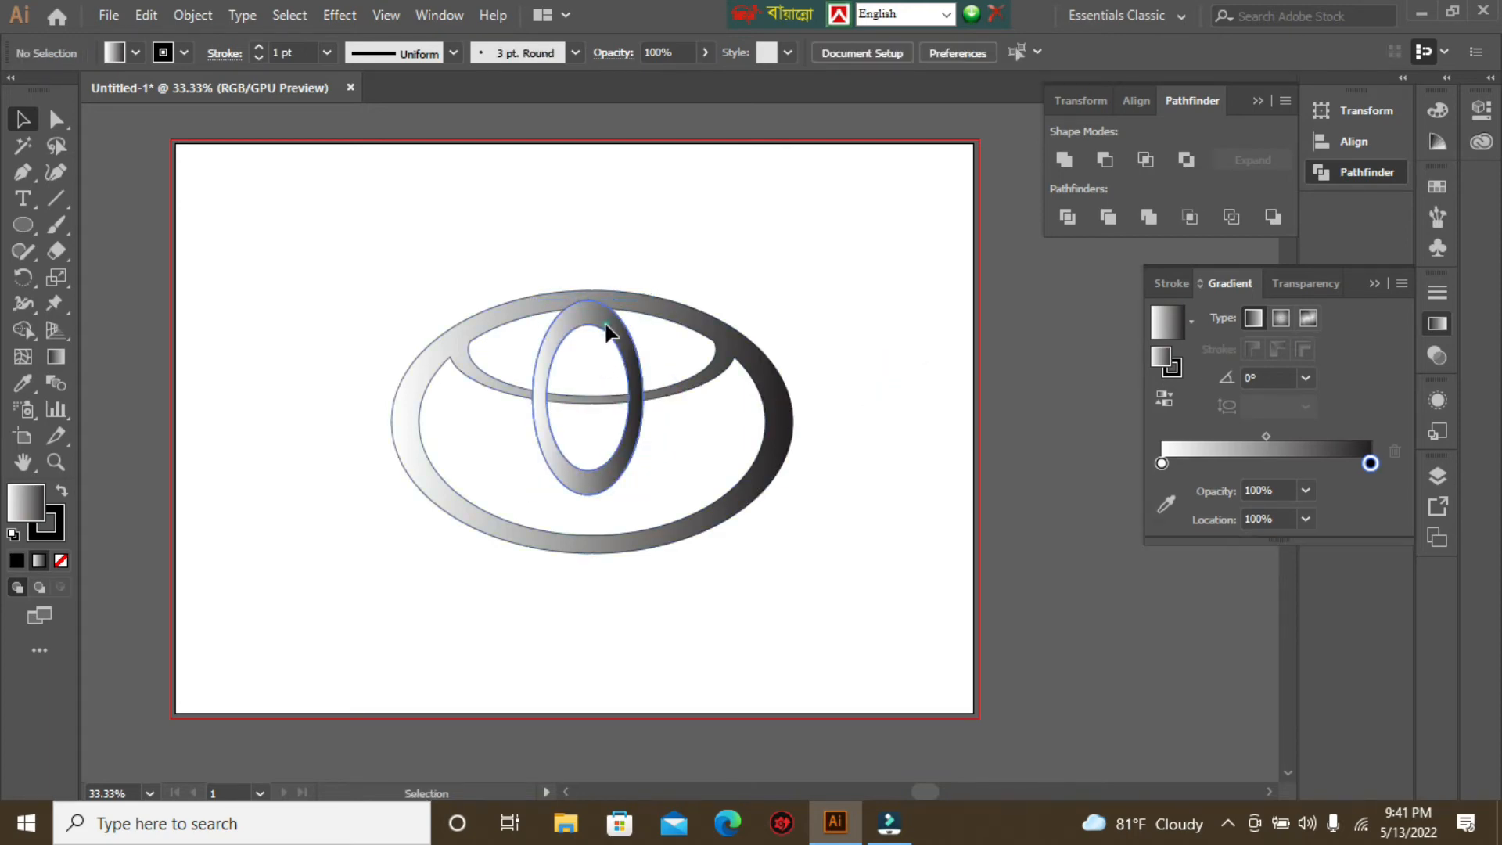
drag(610, 330, 607, 320)
click(814, 294)
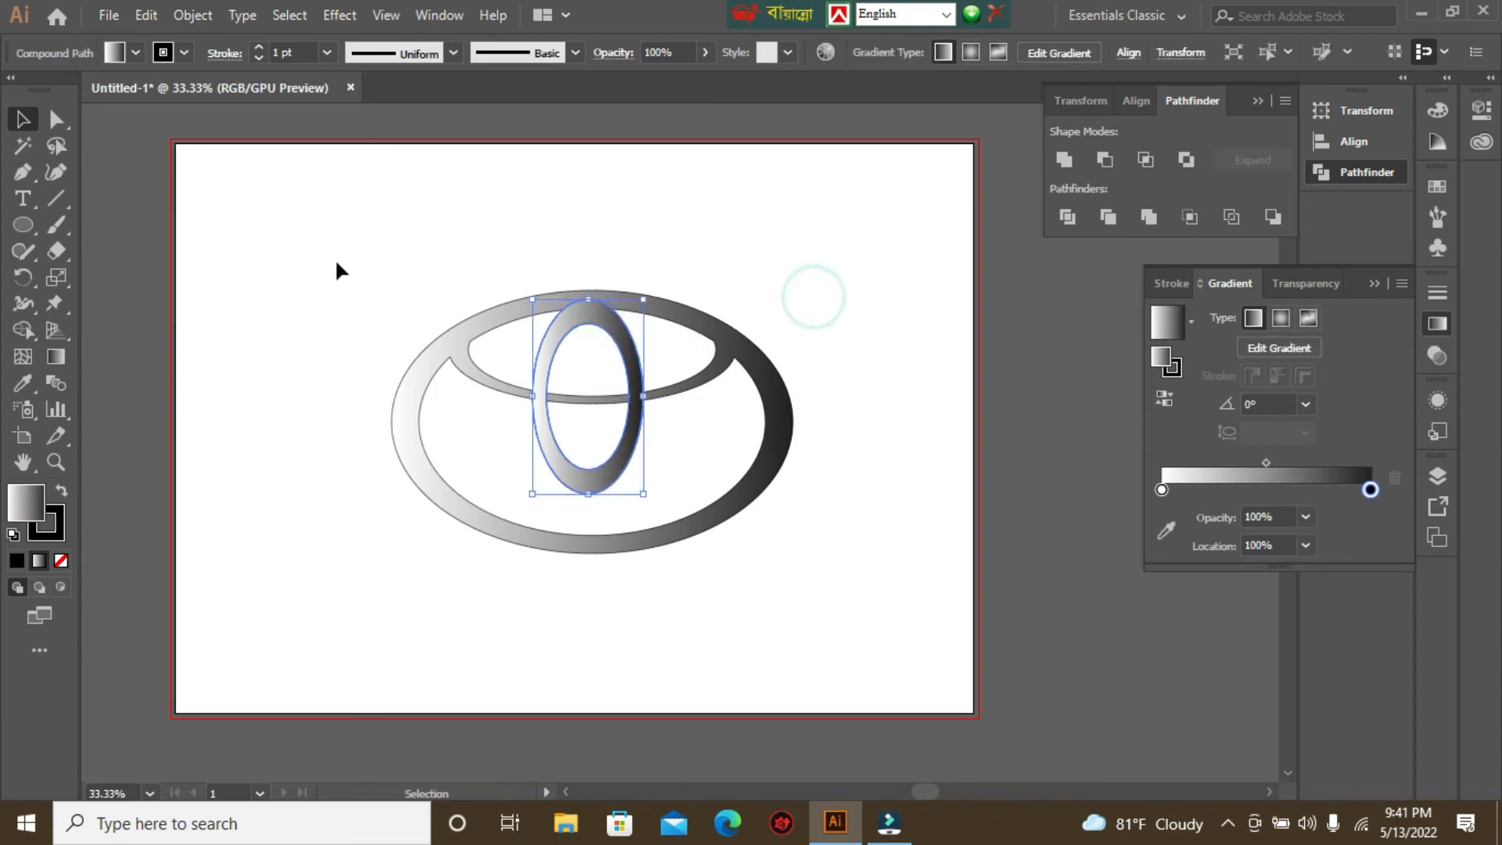
Select the large ring shape and the narrow ring together.
drag(337, 244, 825, 577)
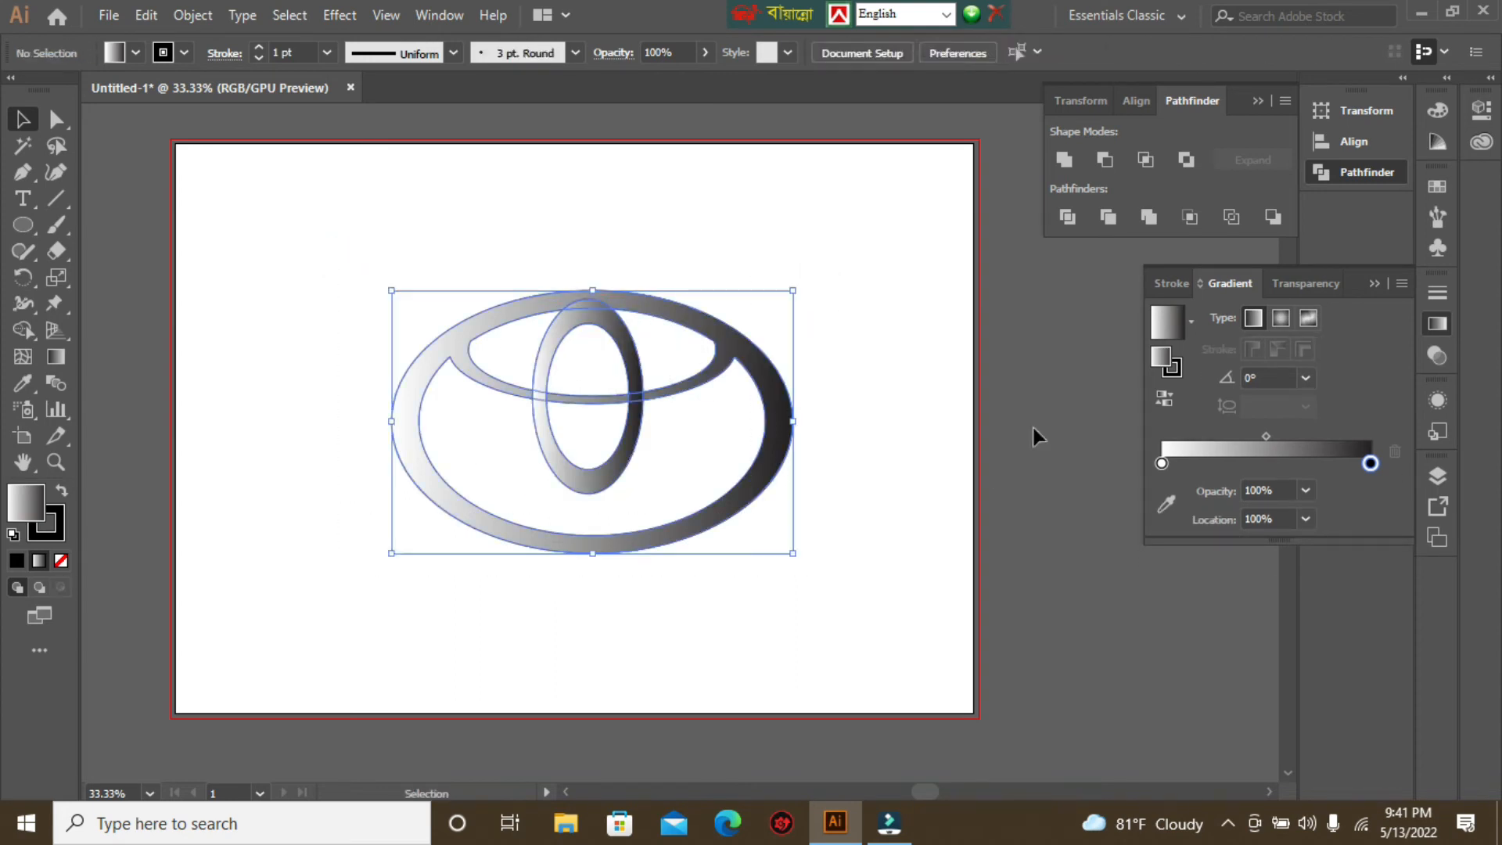
click(1065, 159)
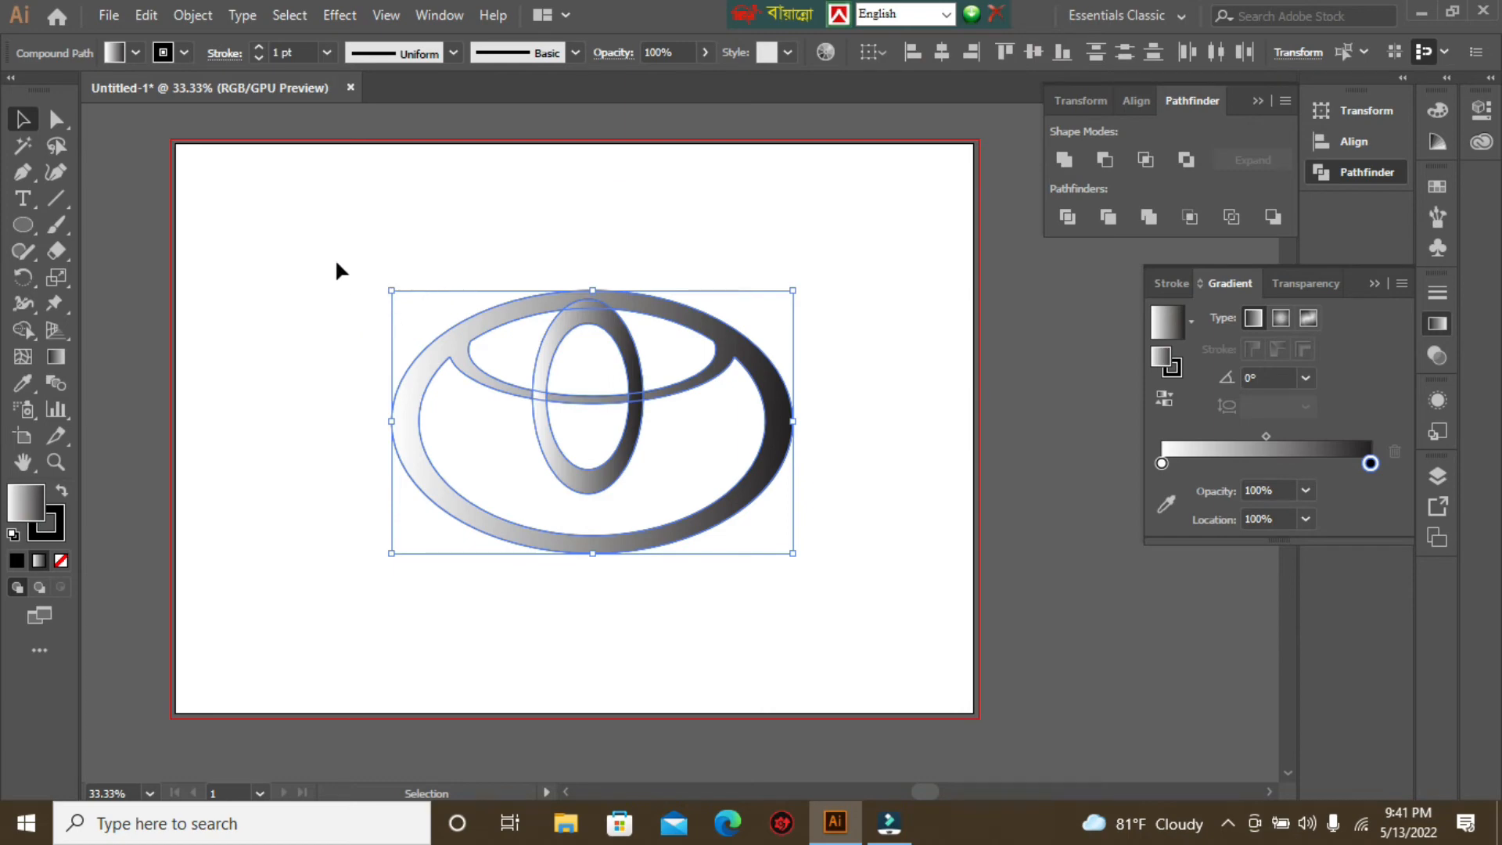
Try to merge the overlapping parts of the selected rings with the Shape Builder.
click(23, 329)
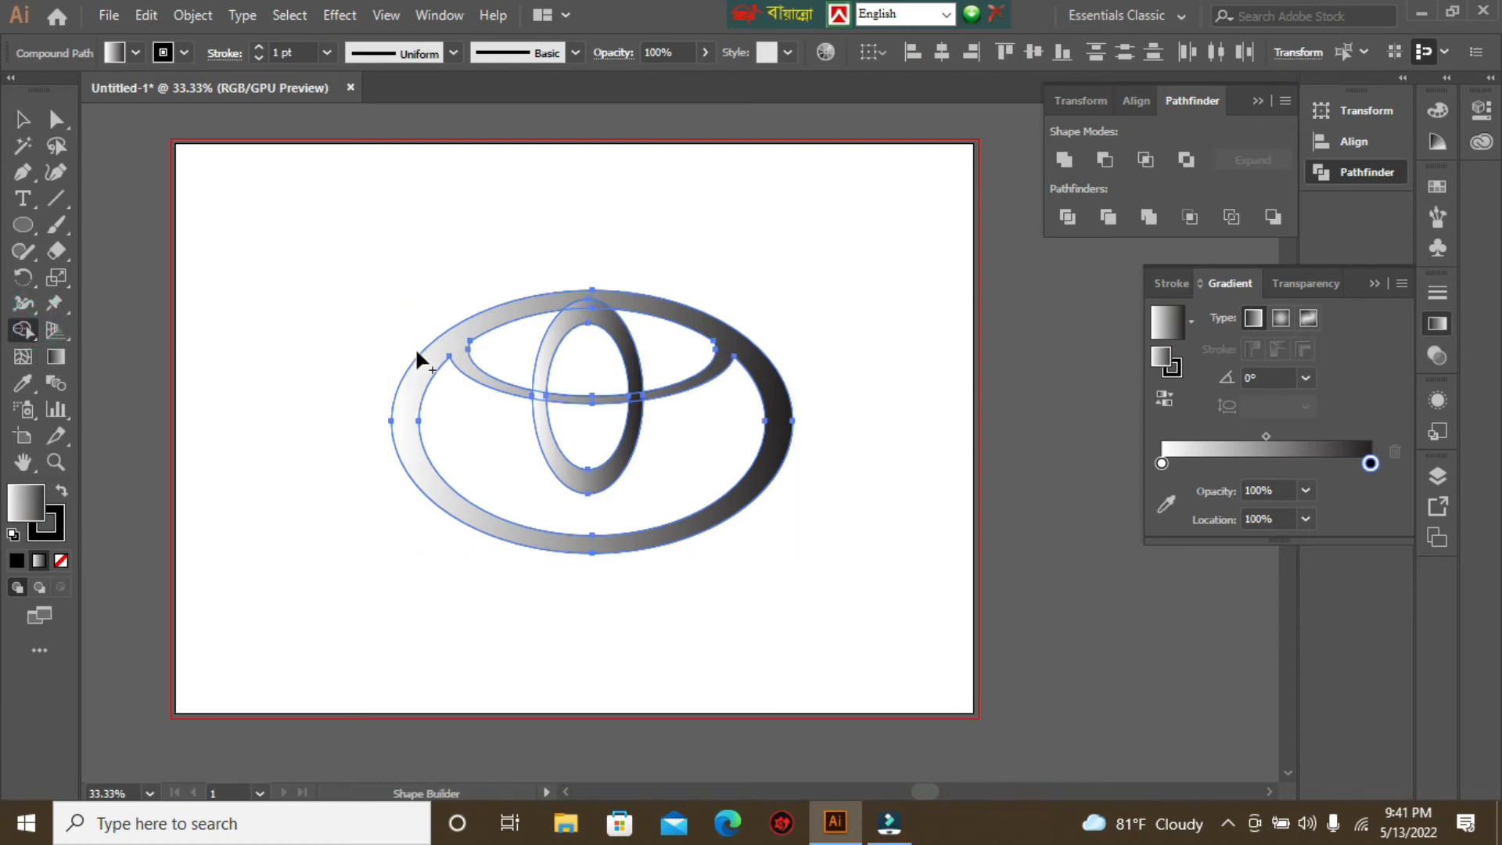
mouse_move(450, 338)
mouse_down()
mouse_move(593, 302)
mouse_move(540, 382)
mouse_move(553, 401)
mouse_move(640, 401)
mouse_move(639, 420)
mouse_up()
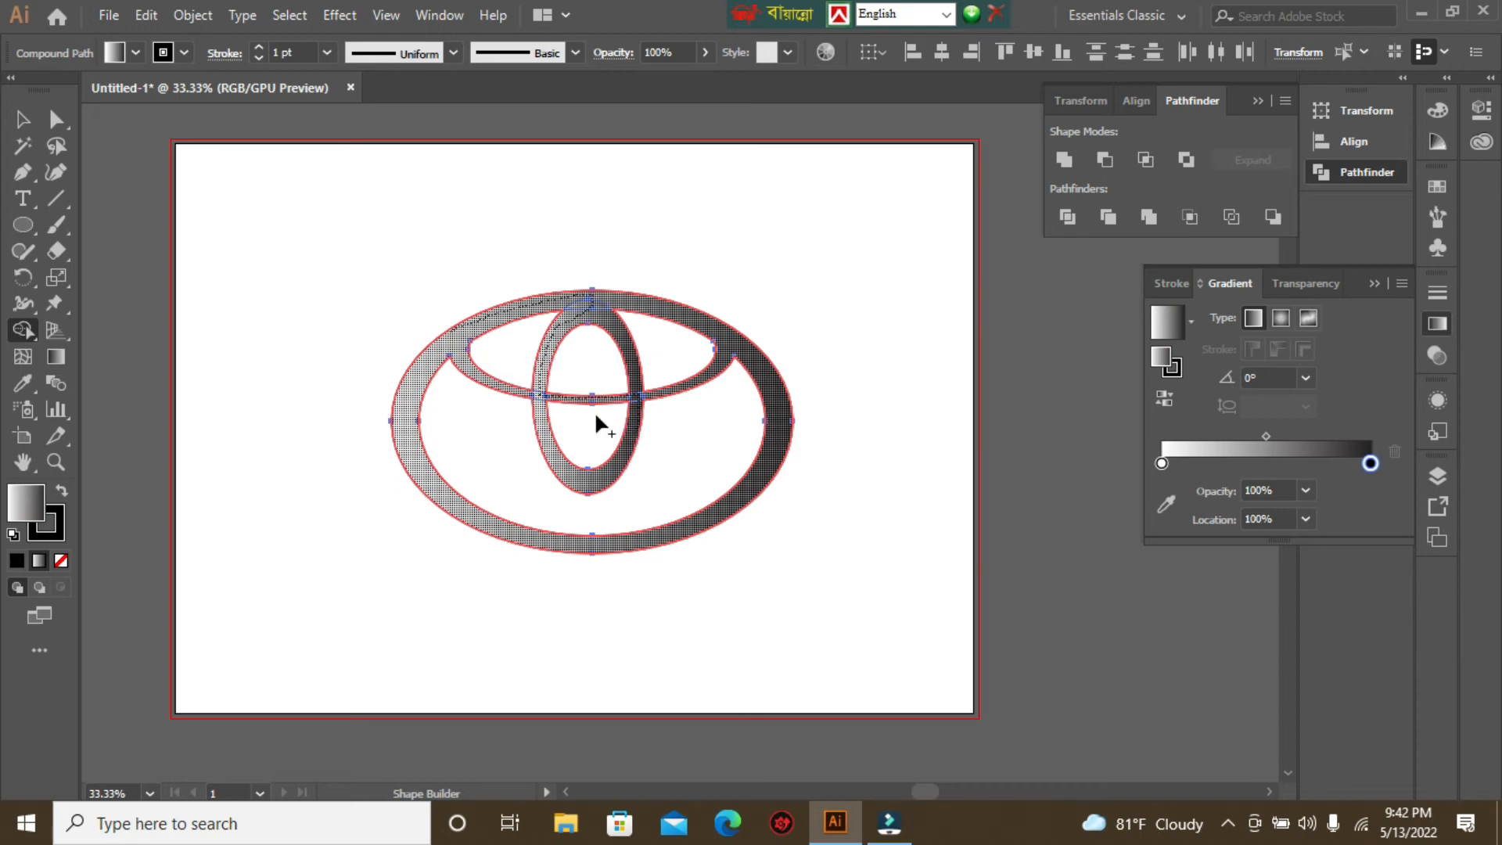
drag(594, 422, 598, 418)
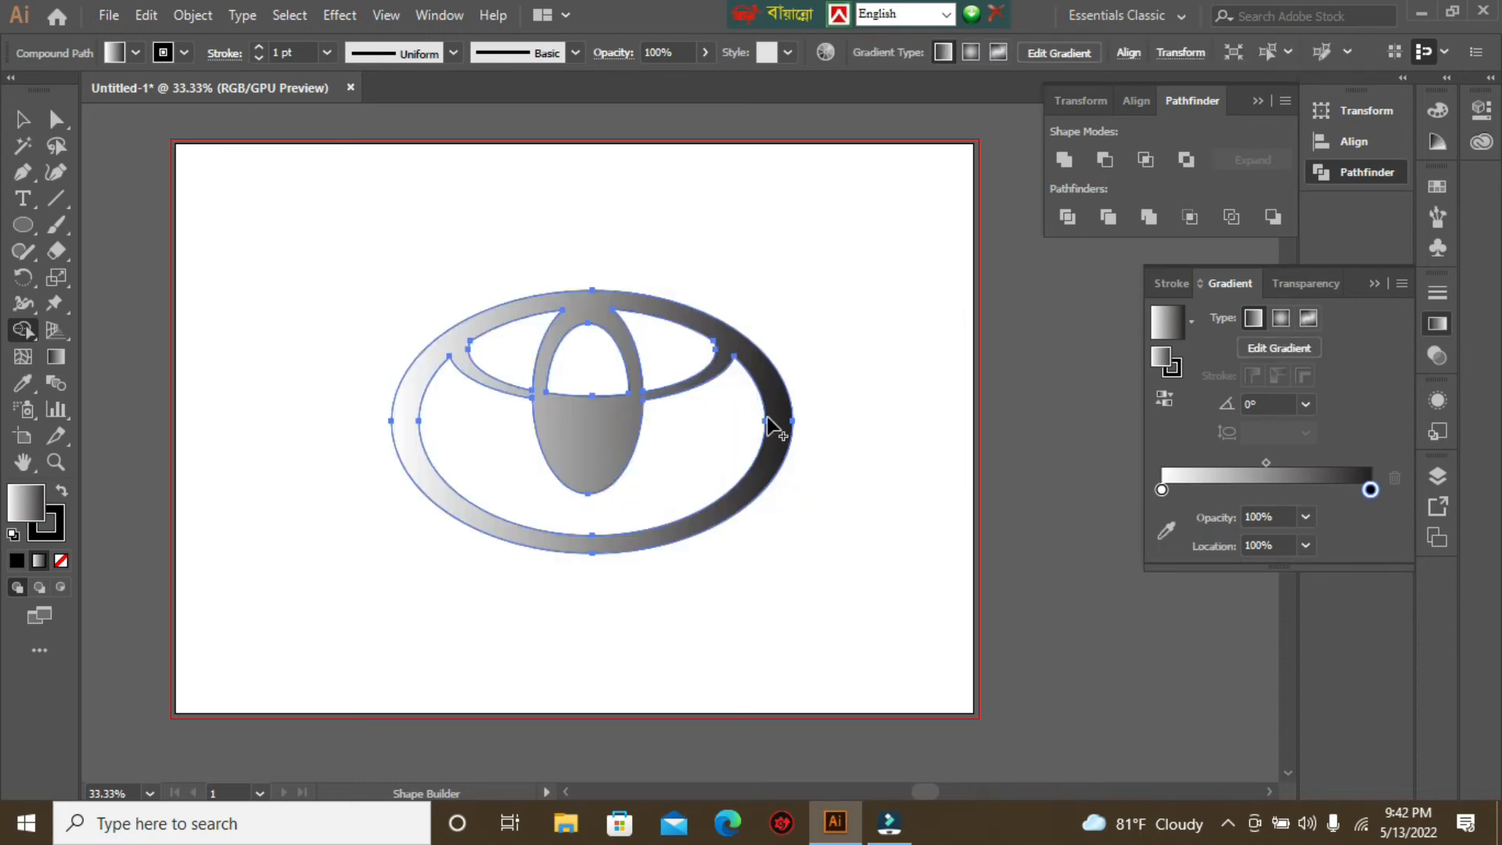
key(ctrl+z)
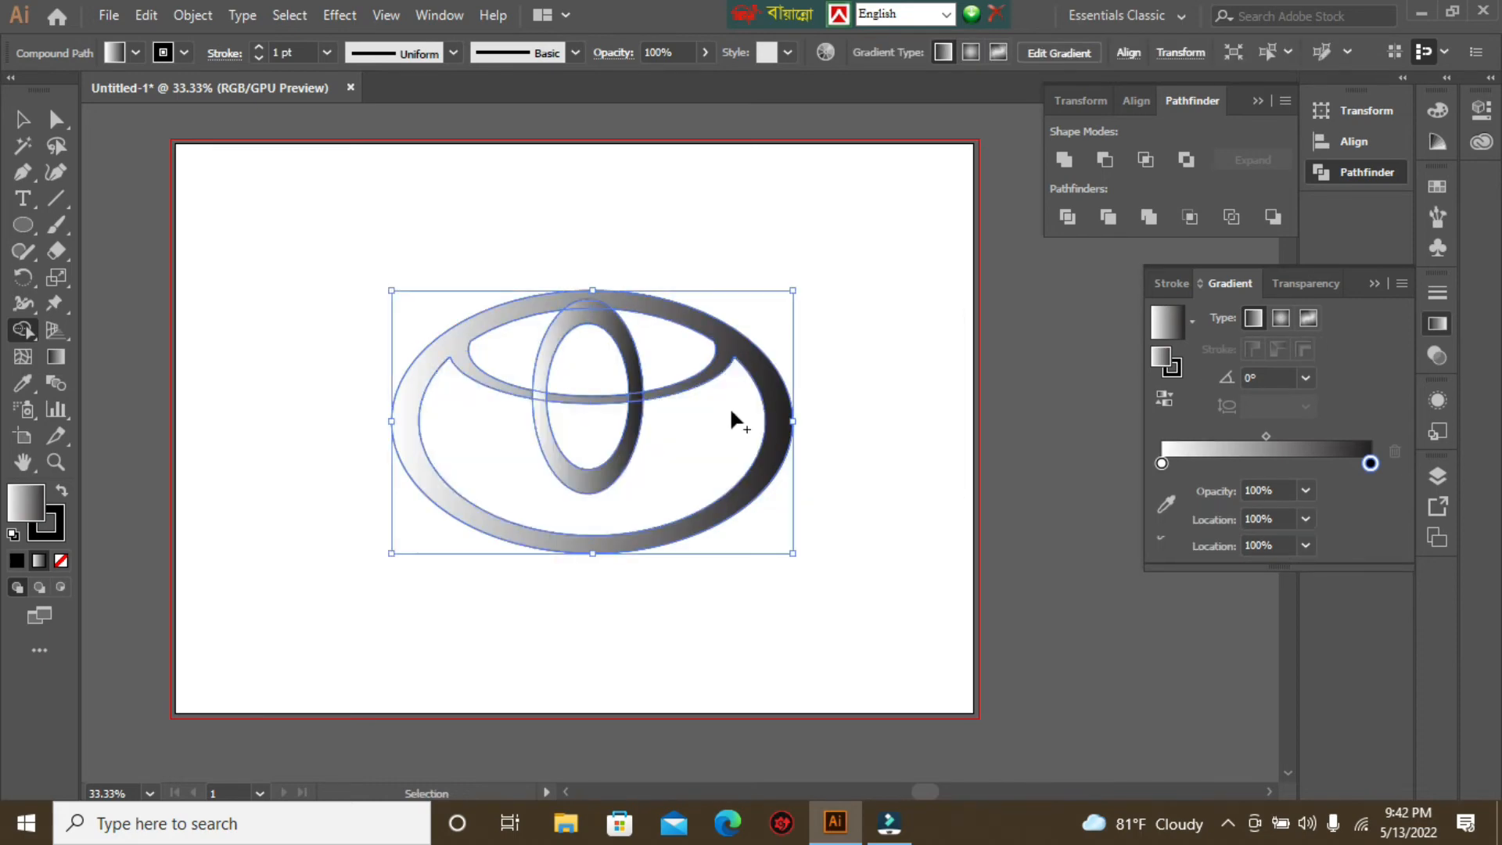
Unite the selected large ring shape and narrow ring into a single shape with Pathfinder.
click(22, 119)
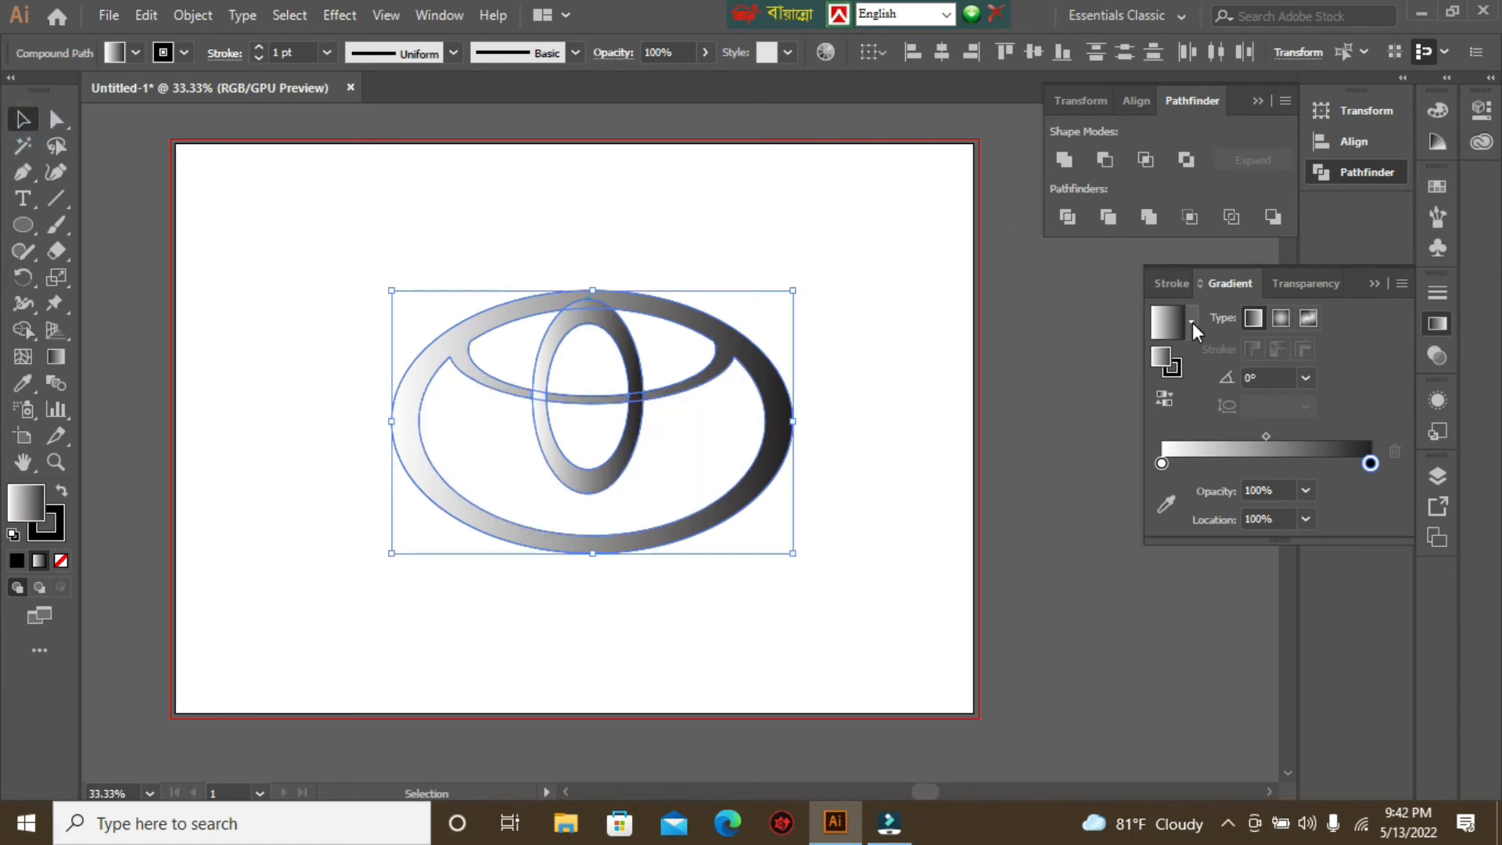
click(1061, 161)
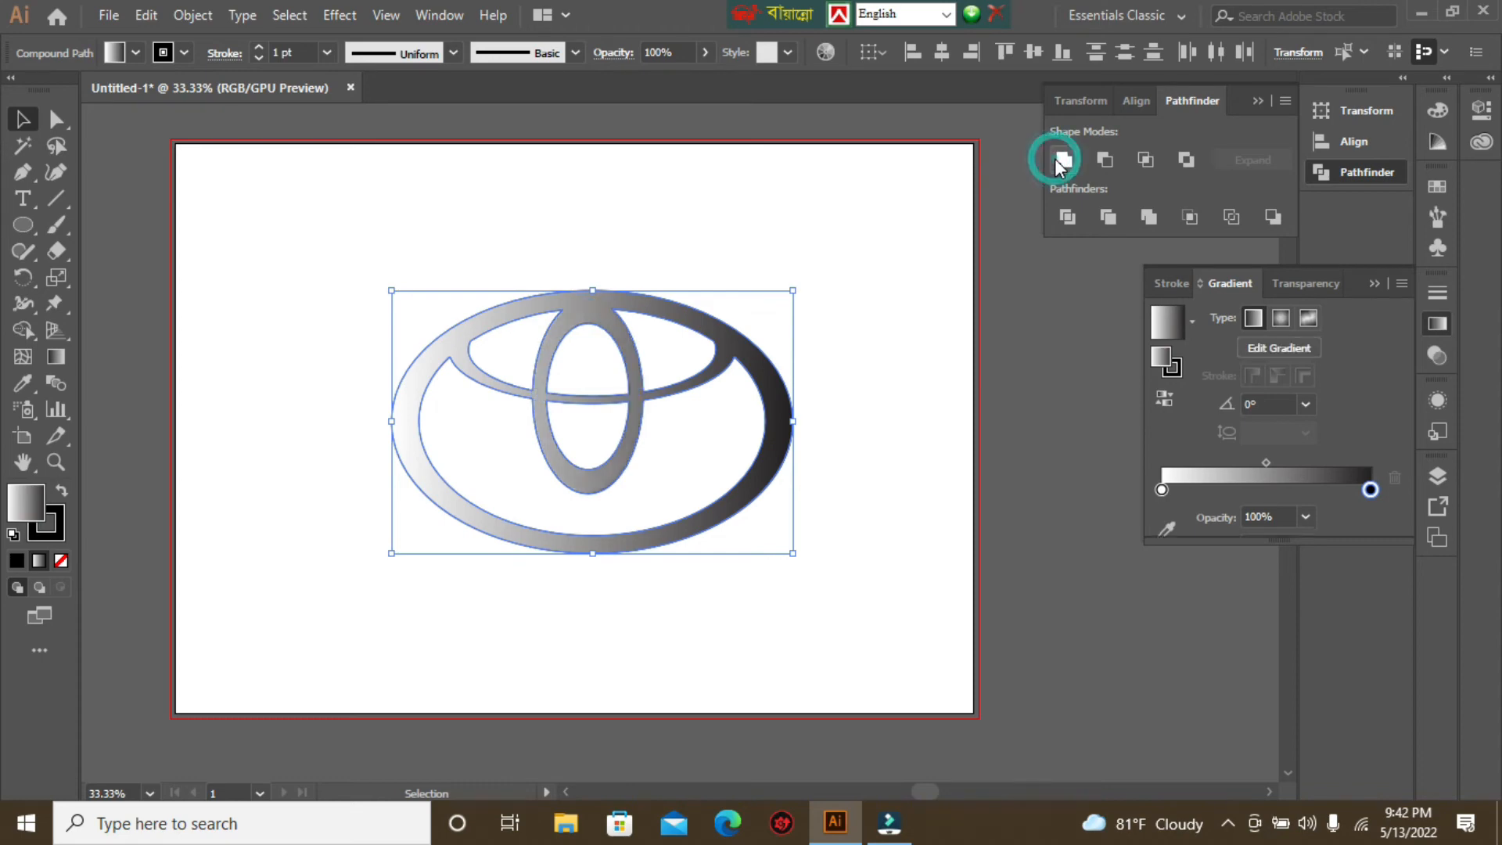
click(766, 180)
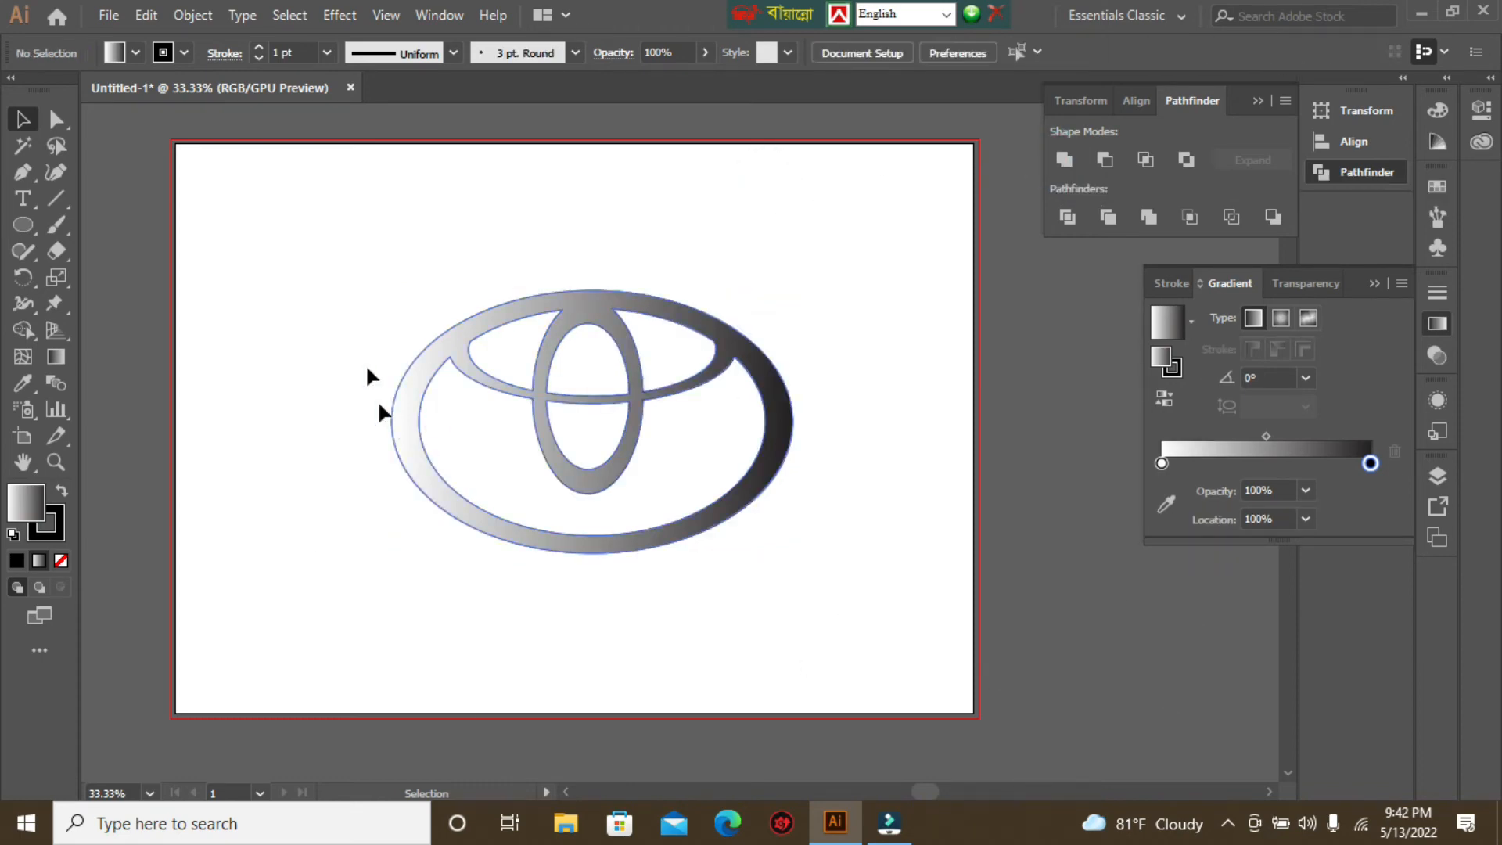
Copy the whole united logo shape, paste it in place, and scale the copy down proportionally about its centre to fit inside the outer ring.
drag(320, 251, 814, 554)
click(145, 16)
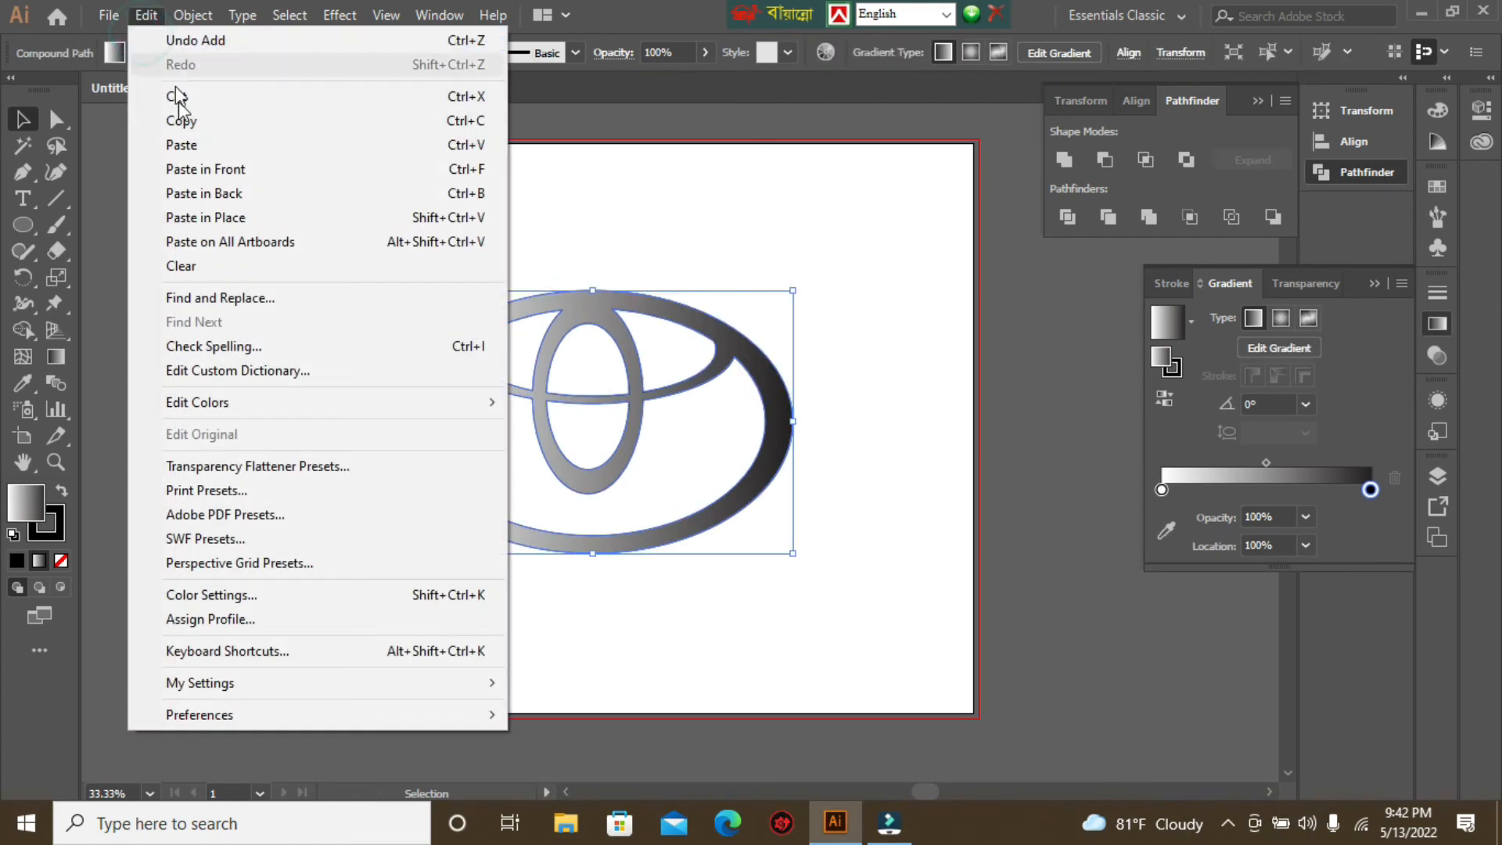
click(184, 123)
click(145, 16)
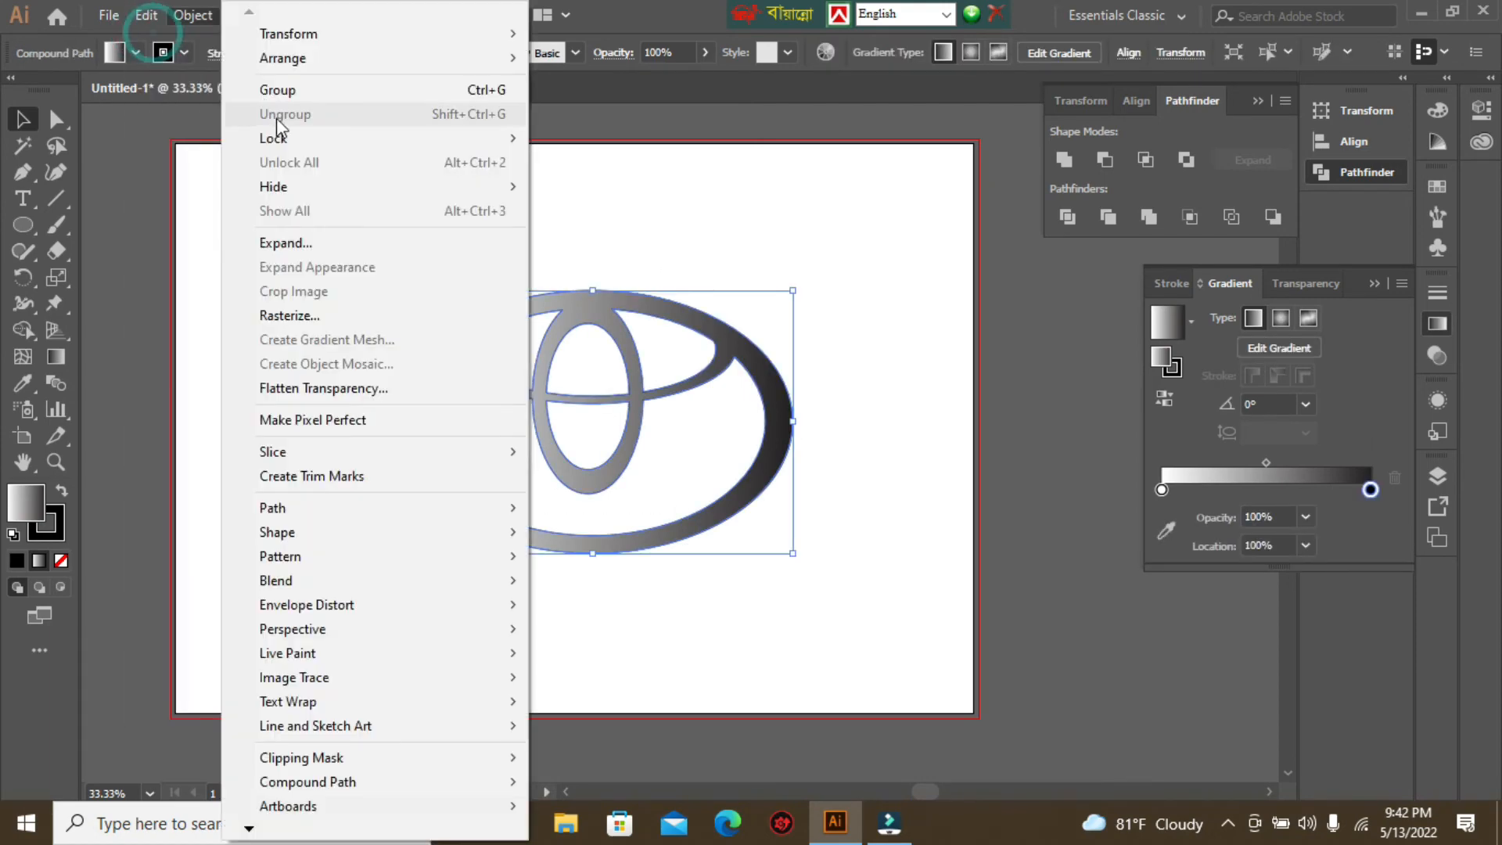
click(145, 16)
click(145, 16)
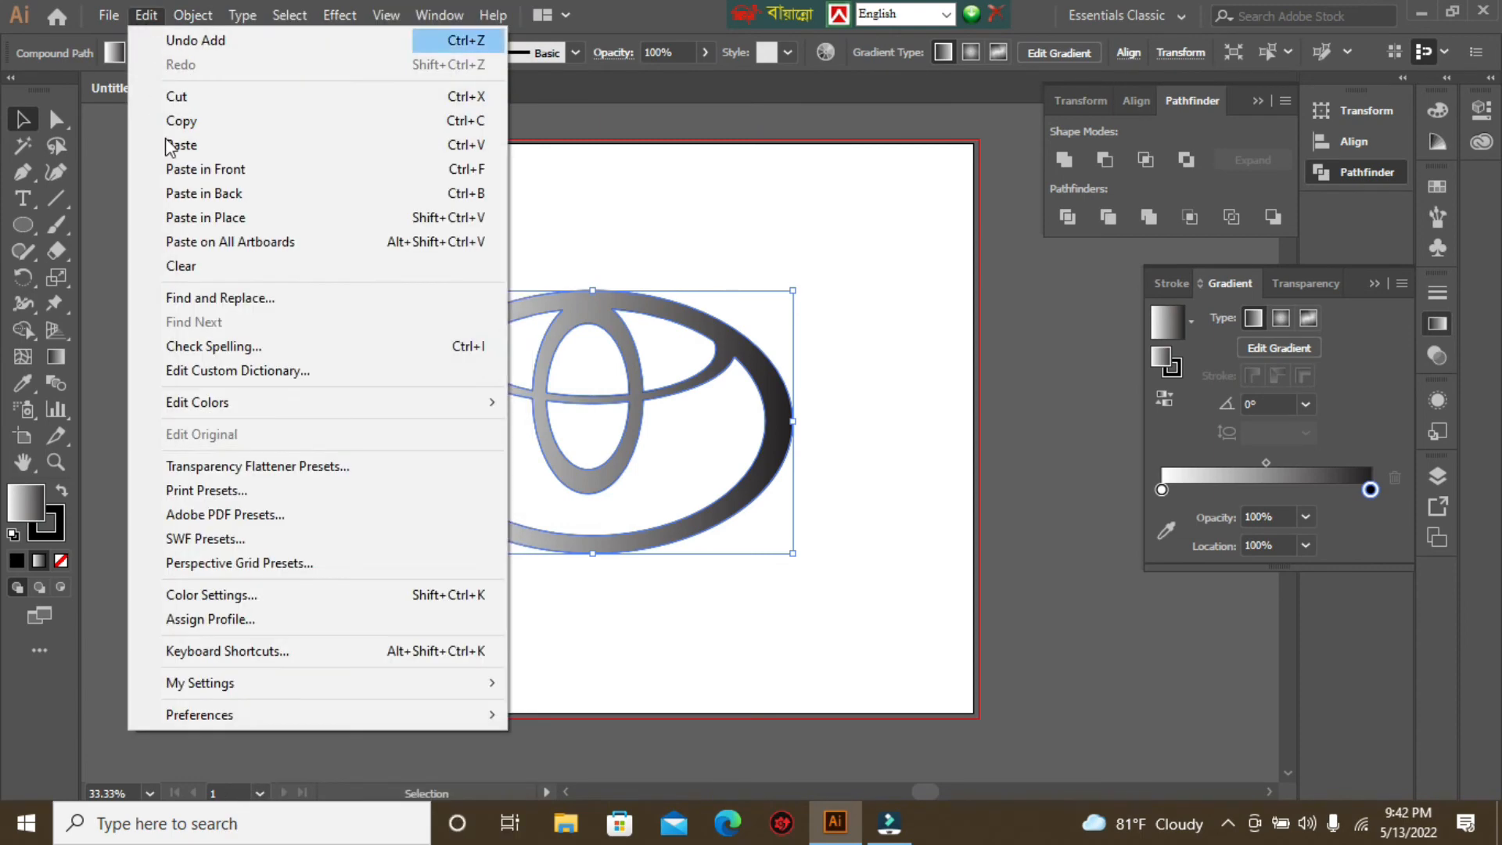
click(214, 218)
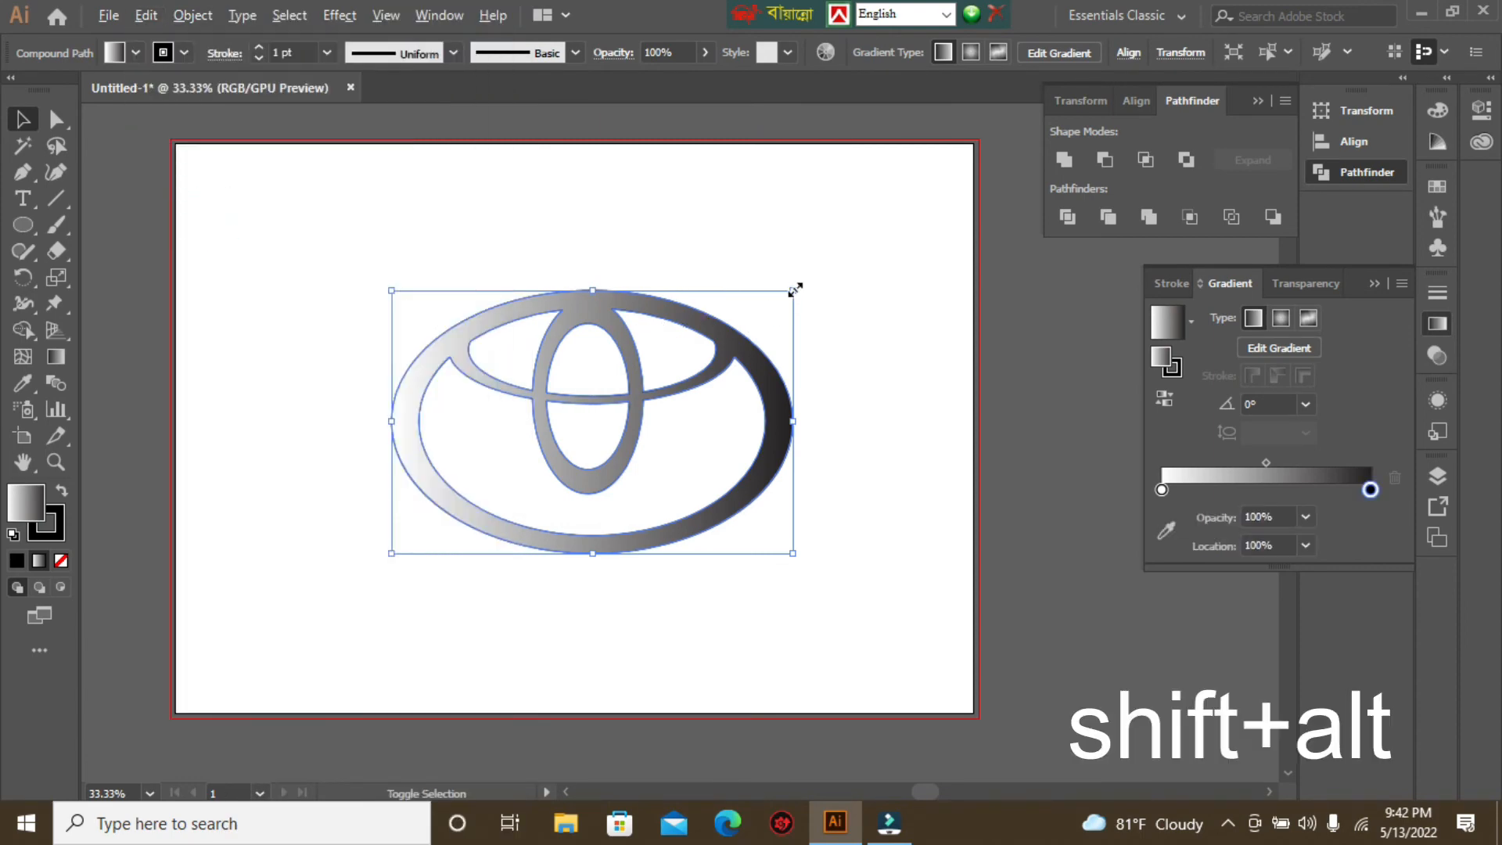
drag(795, 289, 767, 295)
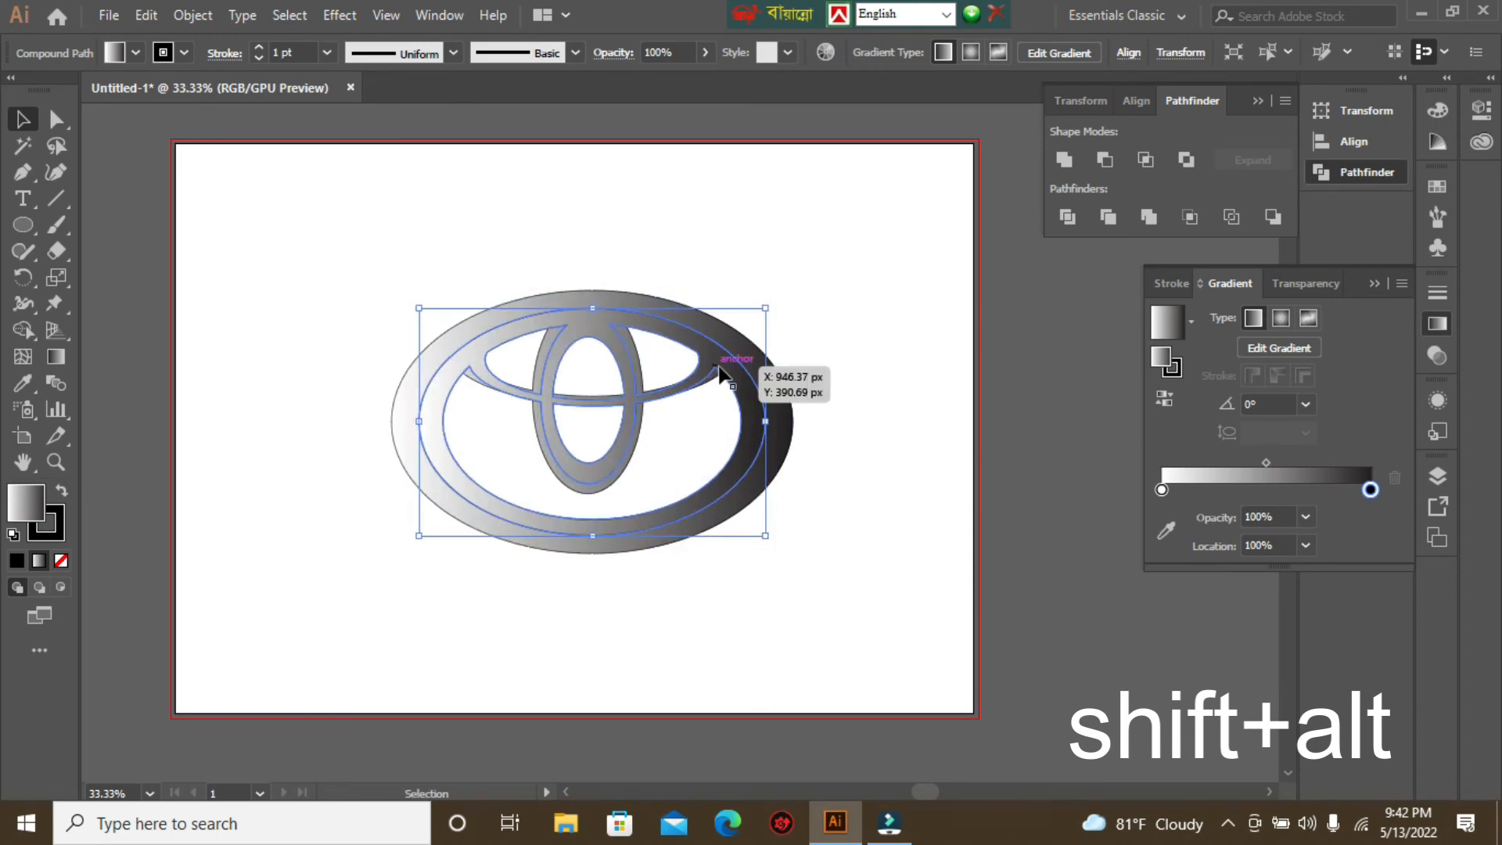
Try reversing the gradient on the smaller inner copy of the logo.
click(446, 379)
click(312, 290)
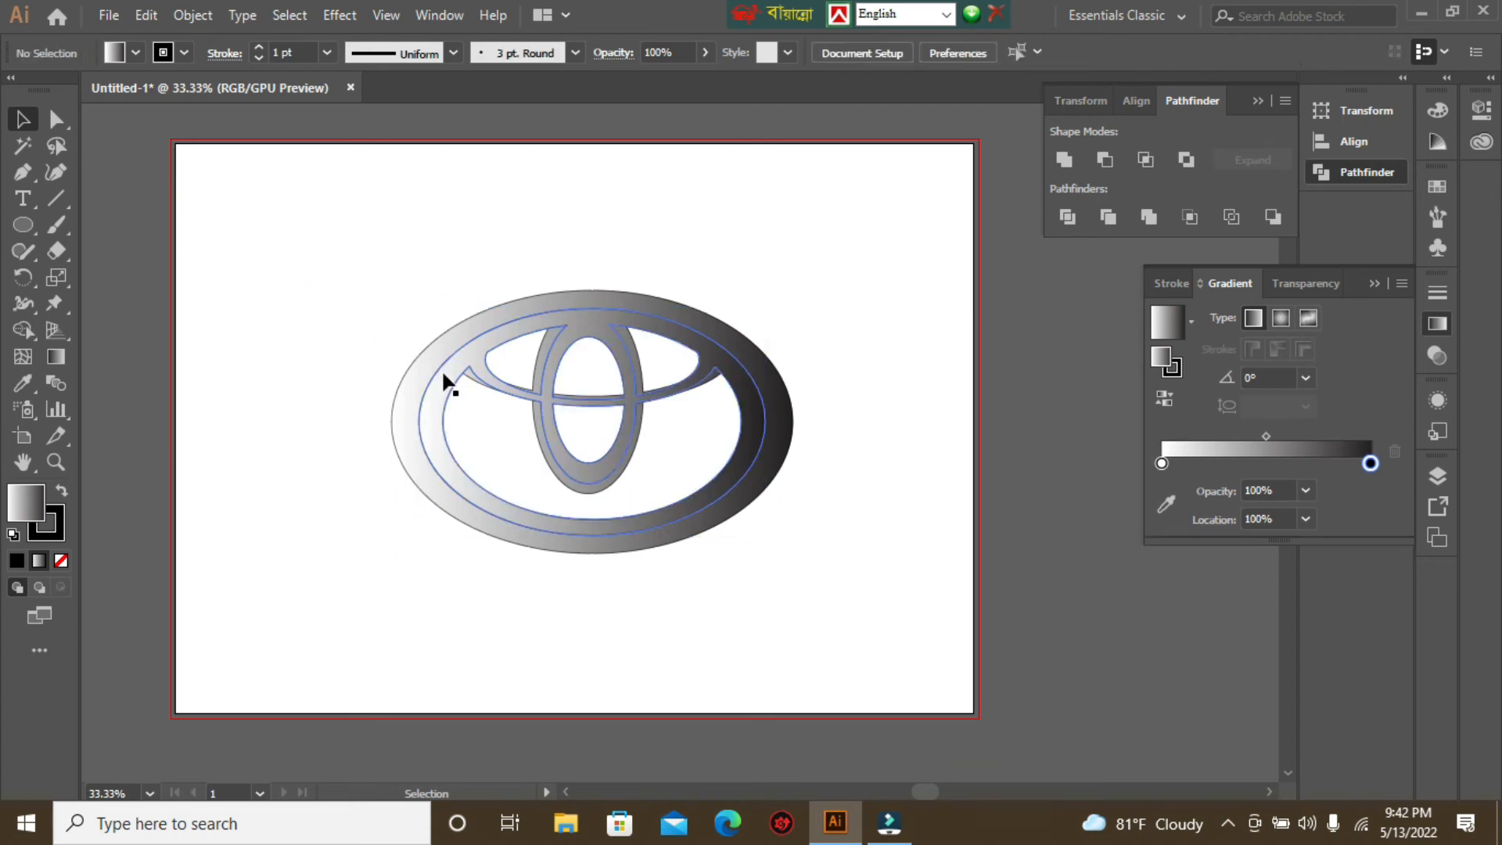
click(443, 375)
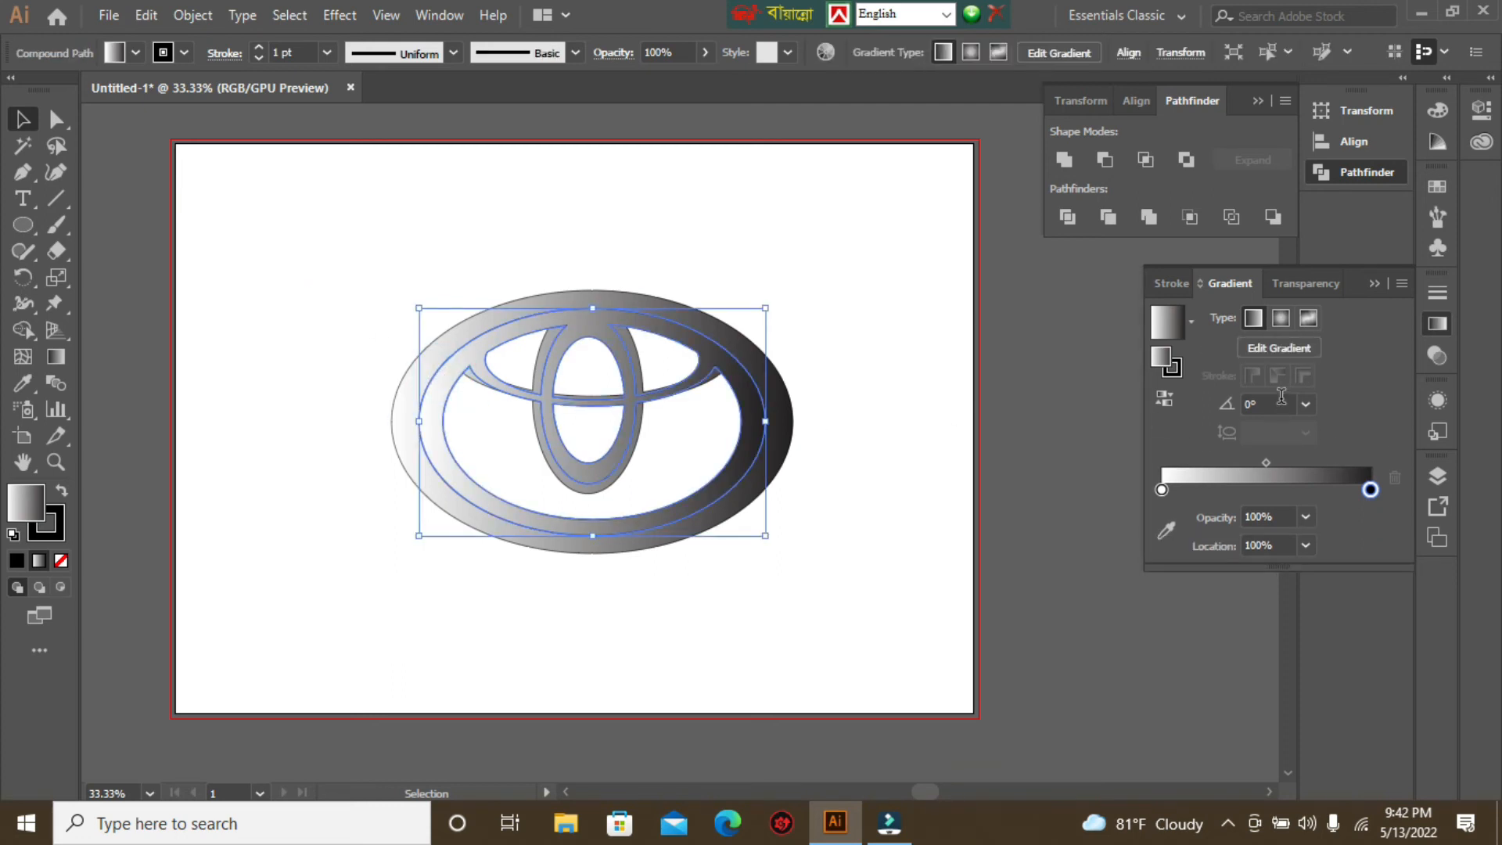
click(1165, 398)
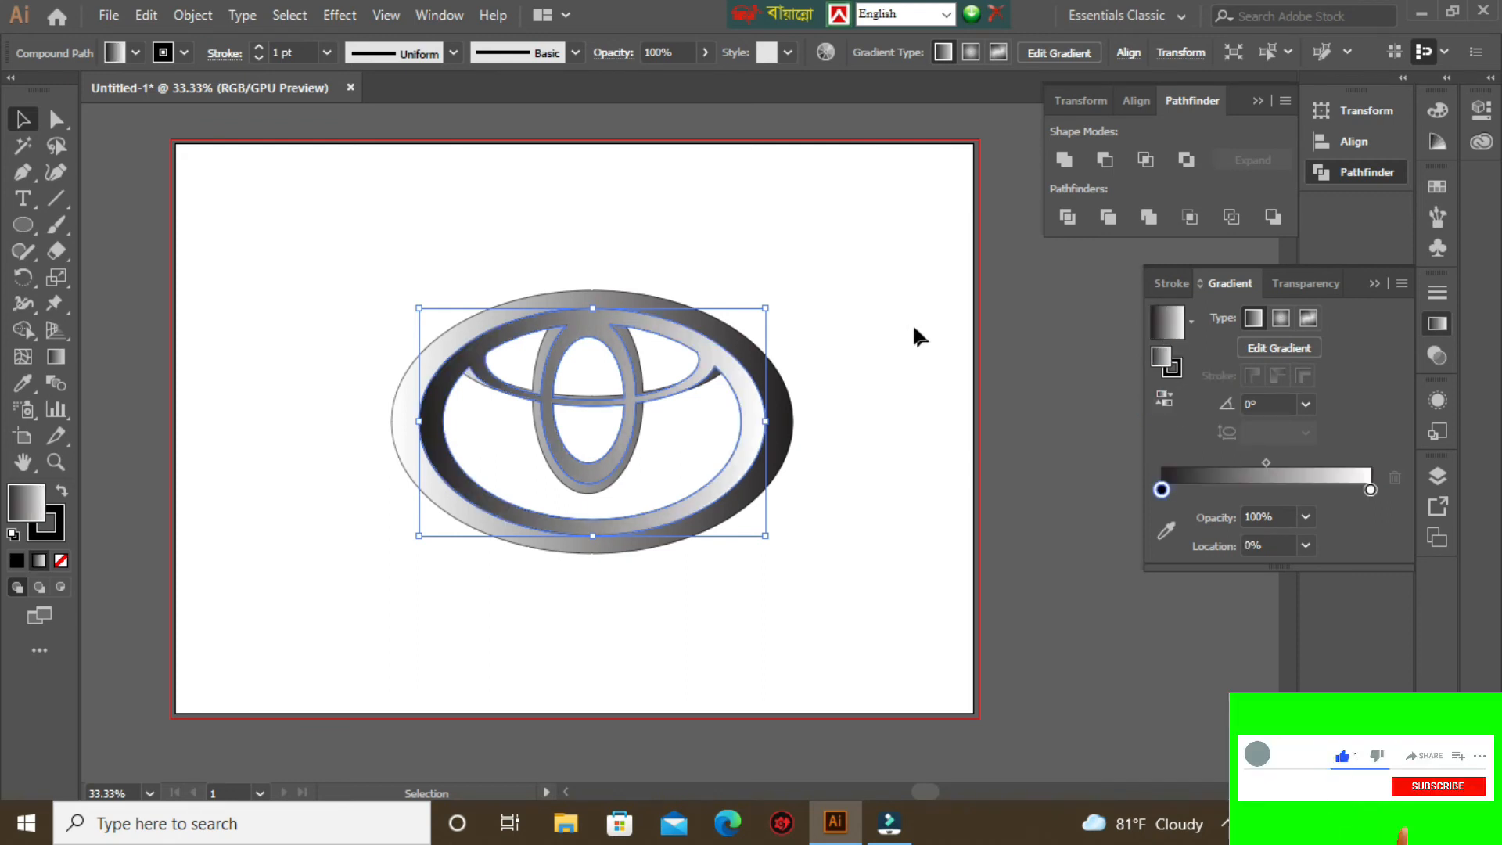
click(856, 249)
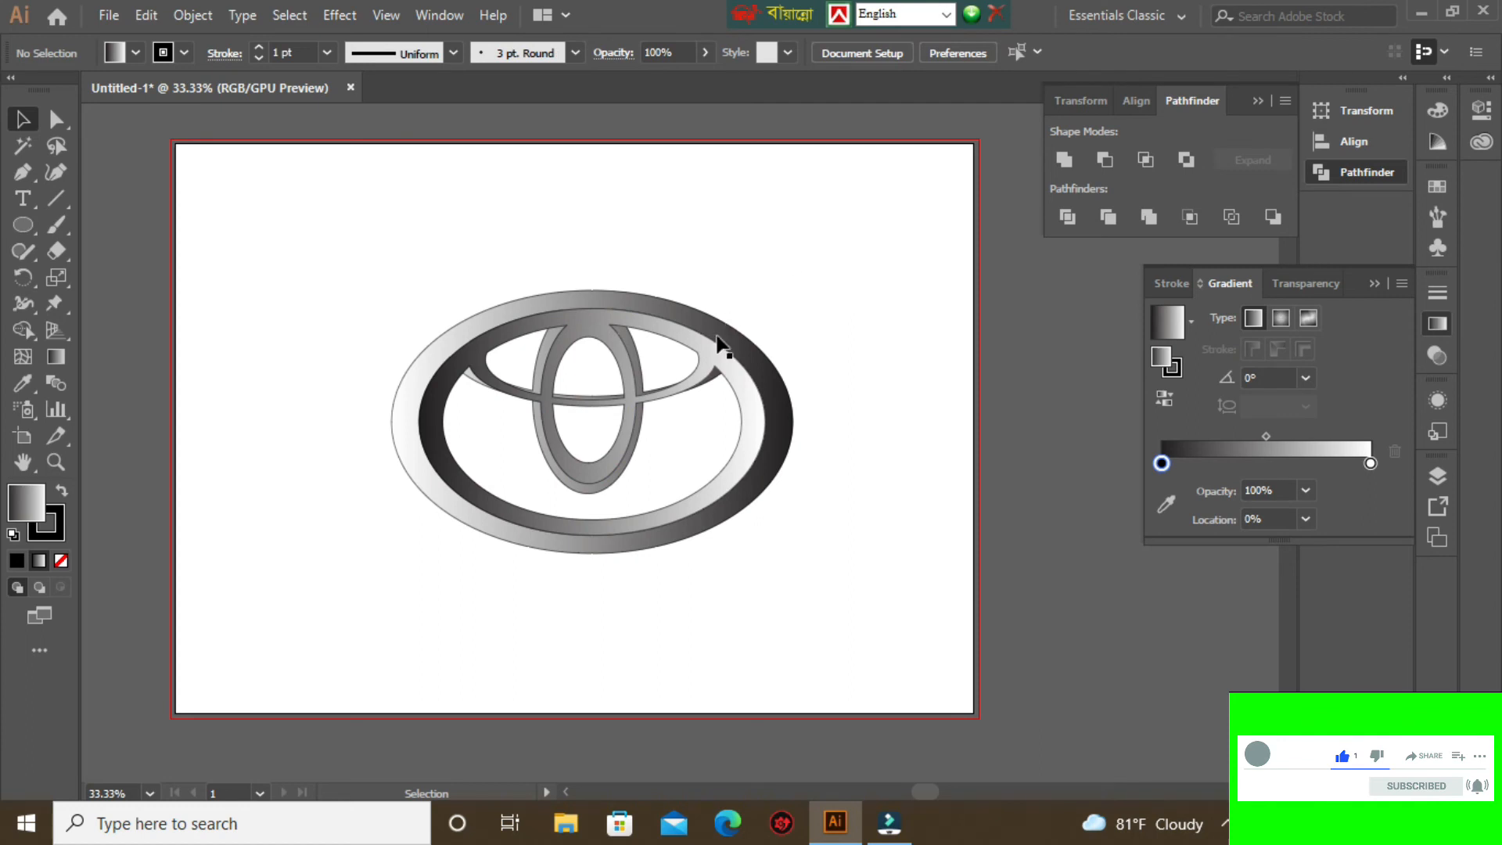
key(ctrl+z)
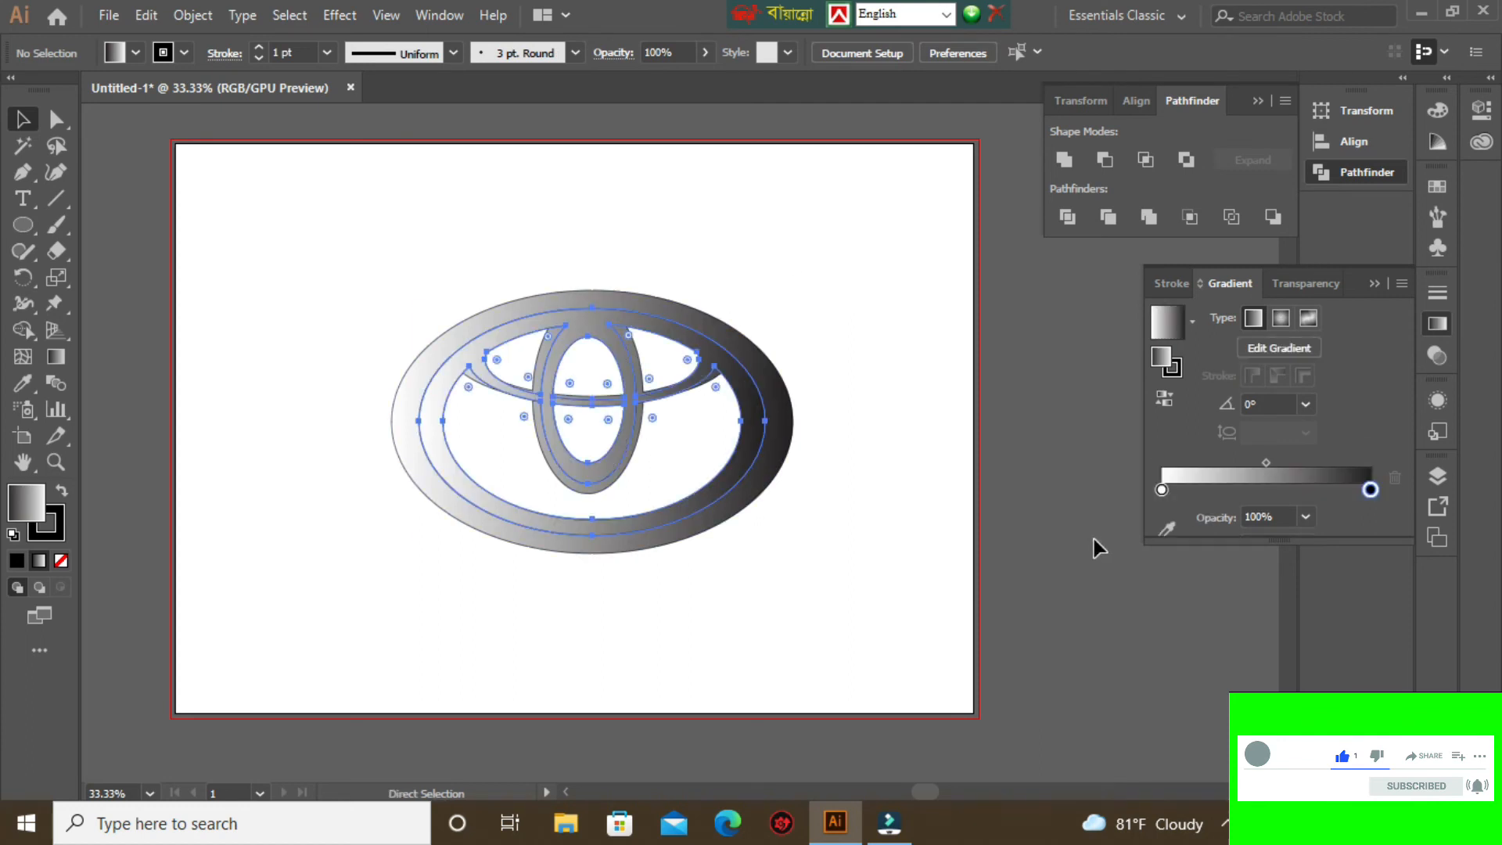
Reverse the gradient on the larger outer logo shape so it runs from black to white.
click(919, 275)
click(785, 406)
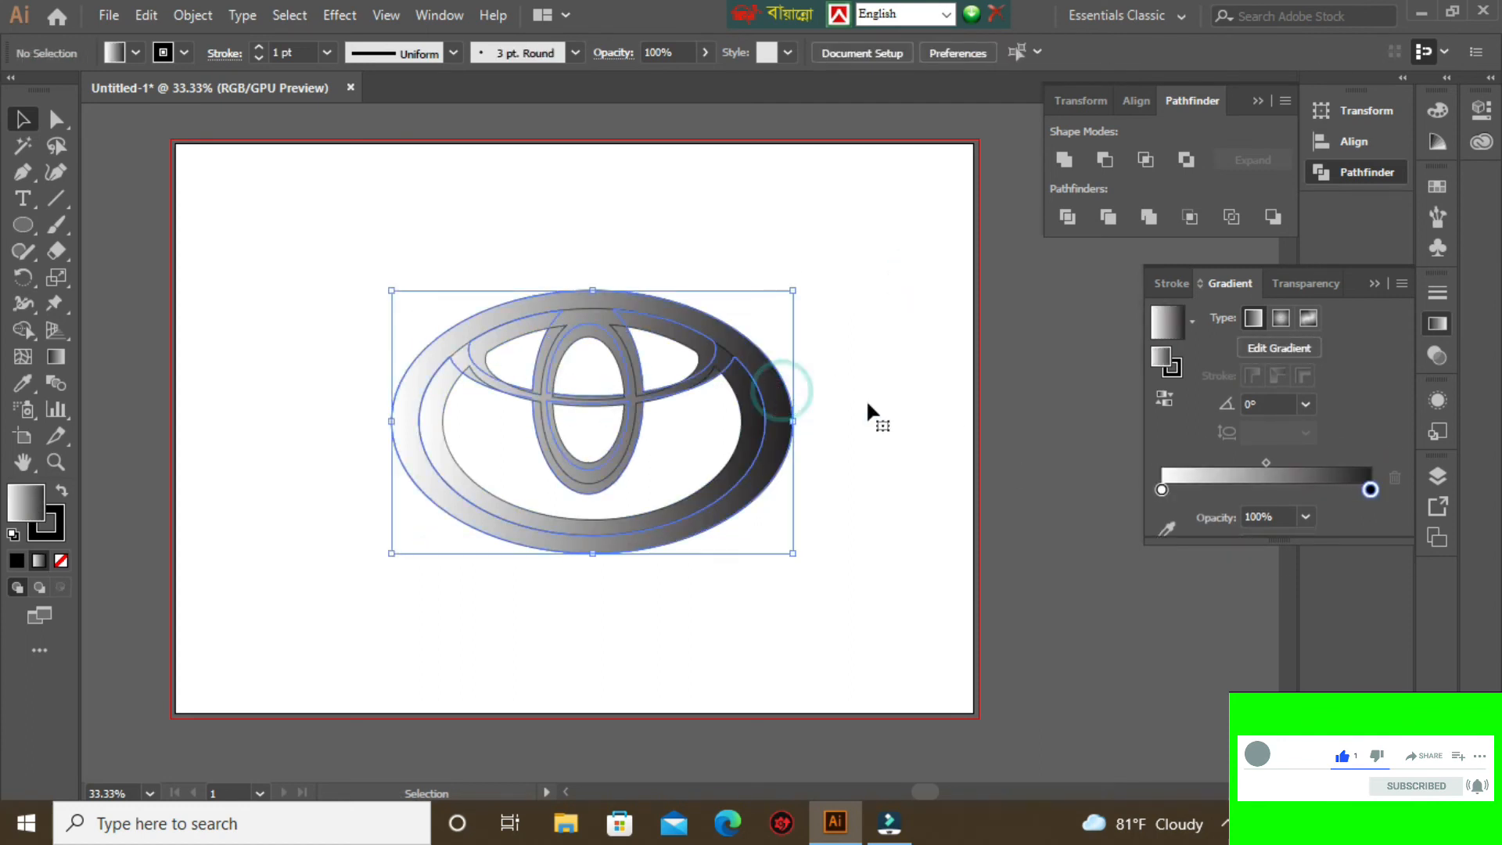
click(1169, 401)
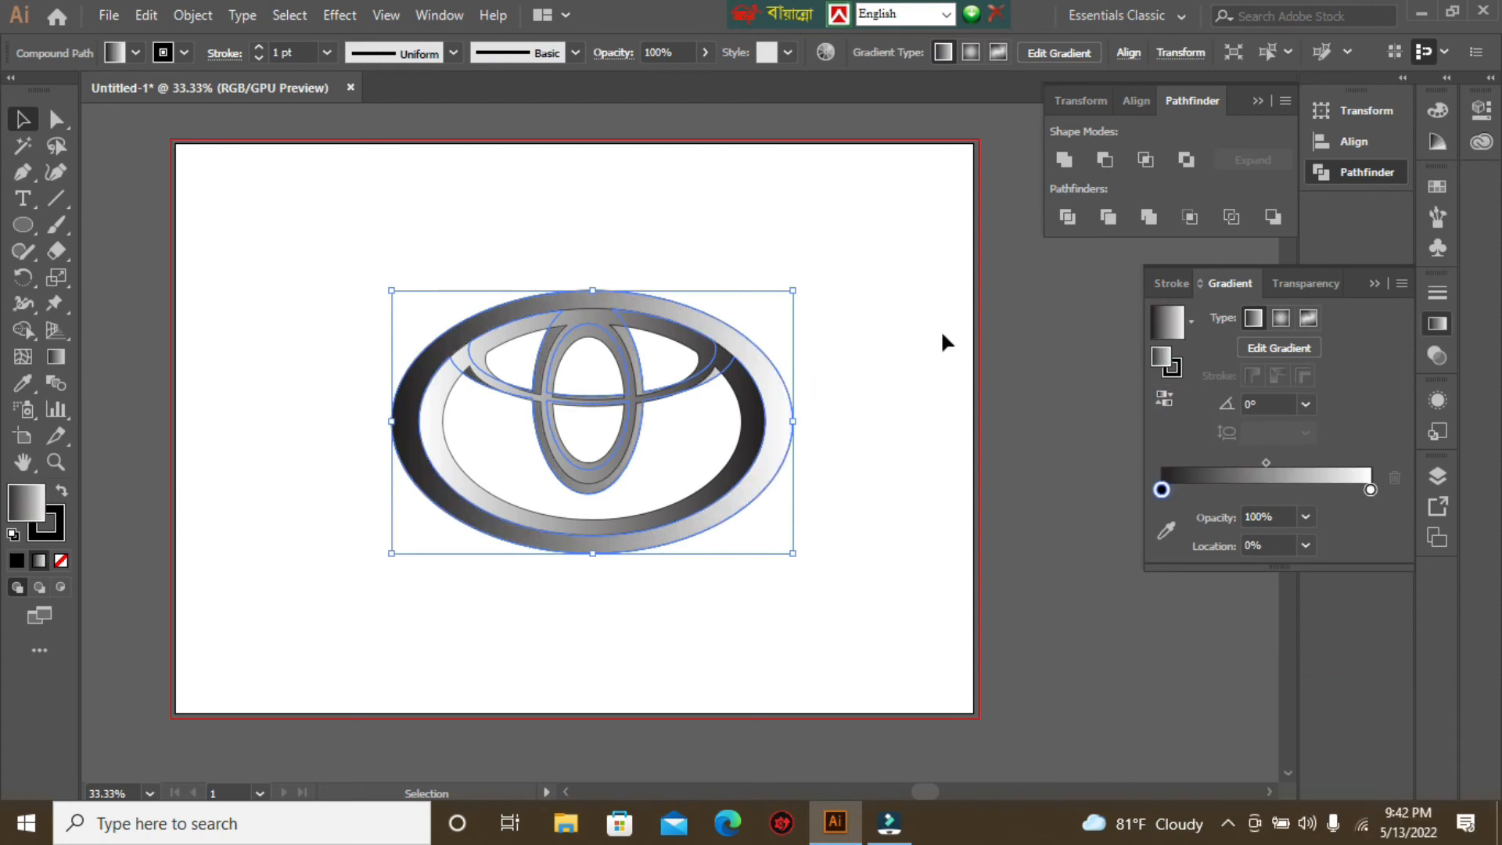
click(885, 305)
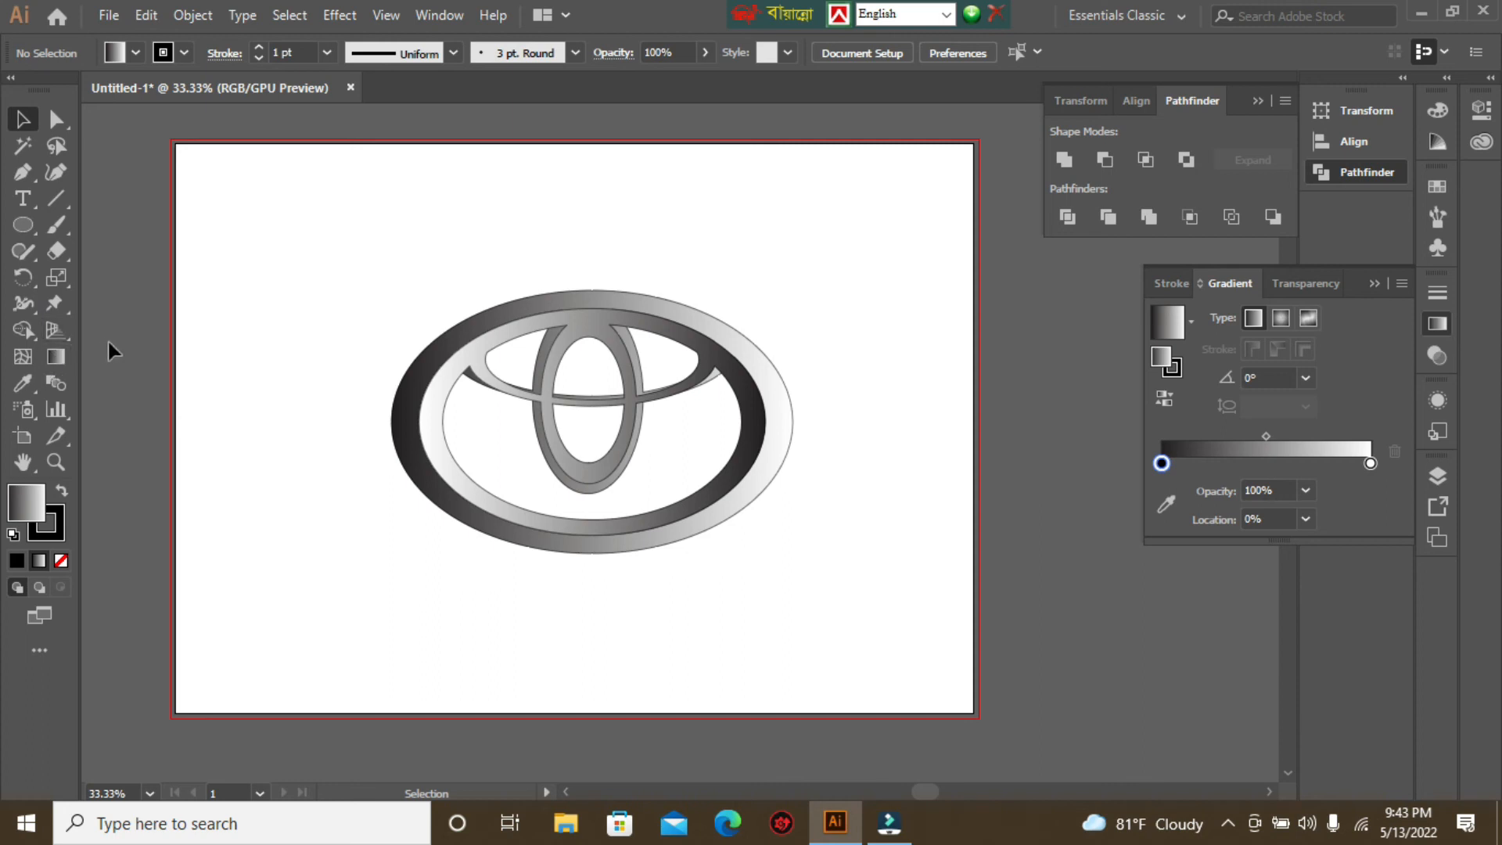
Add point text reading "TOYOTA" at 36 pt below the ring logo, replacing the placeholder text.
click(25, 199)
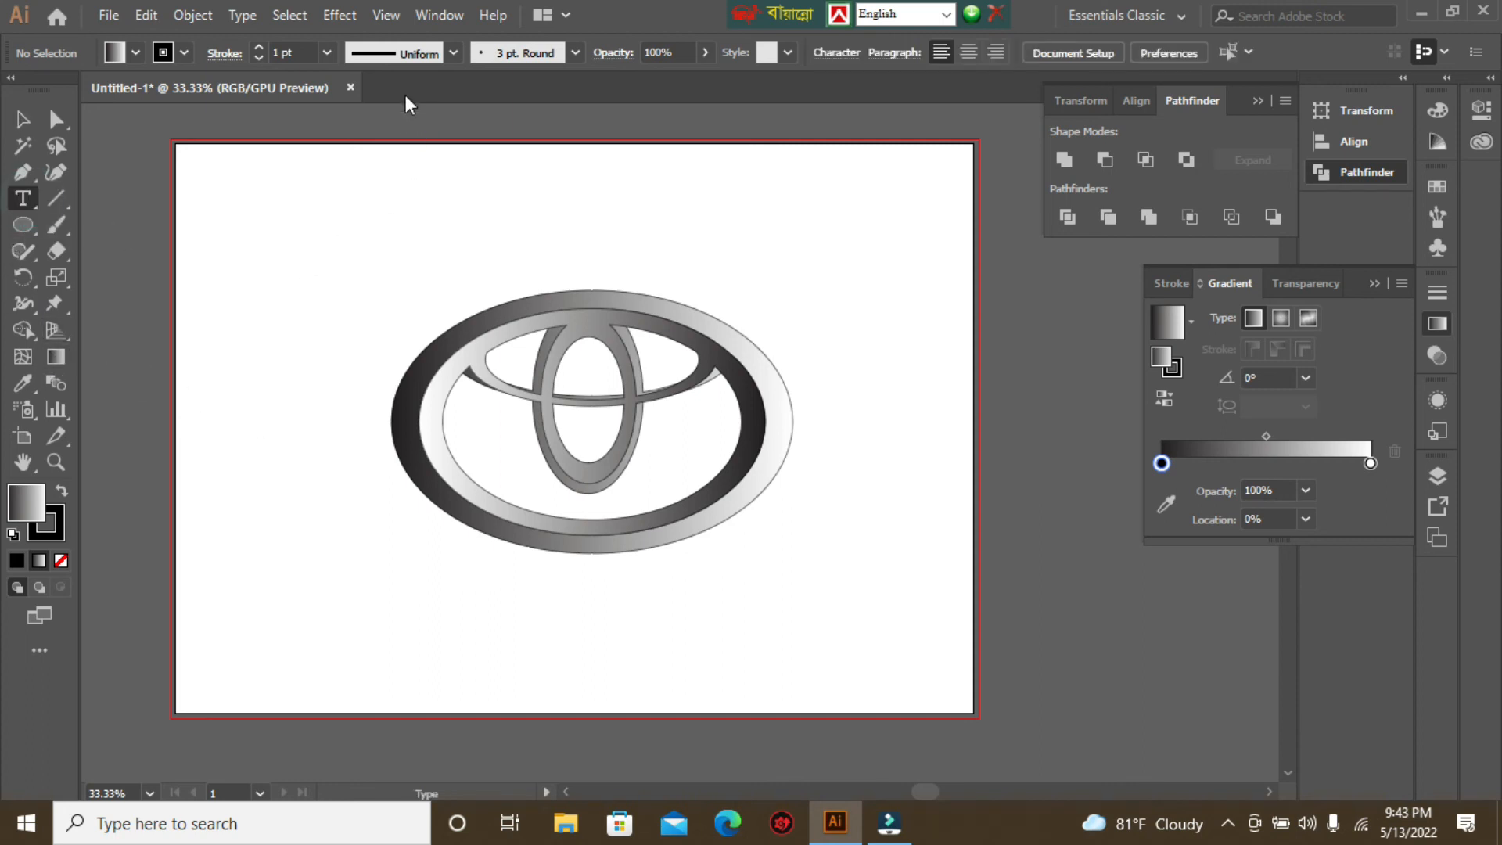
click(474, 618)
click(1053, 52)
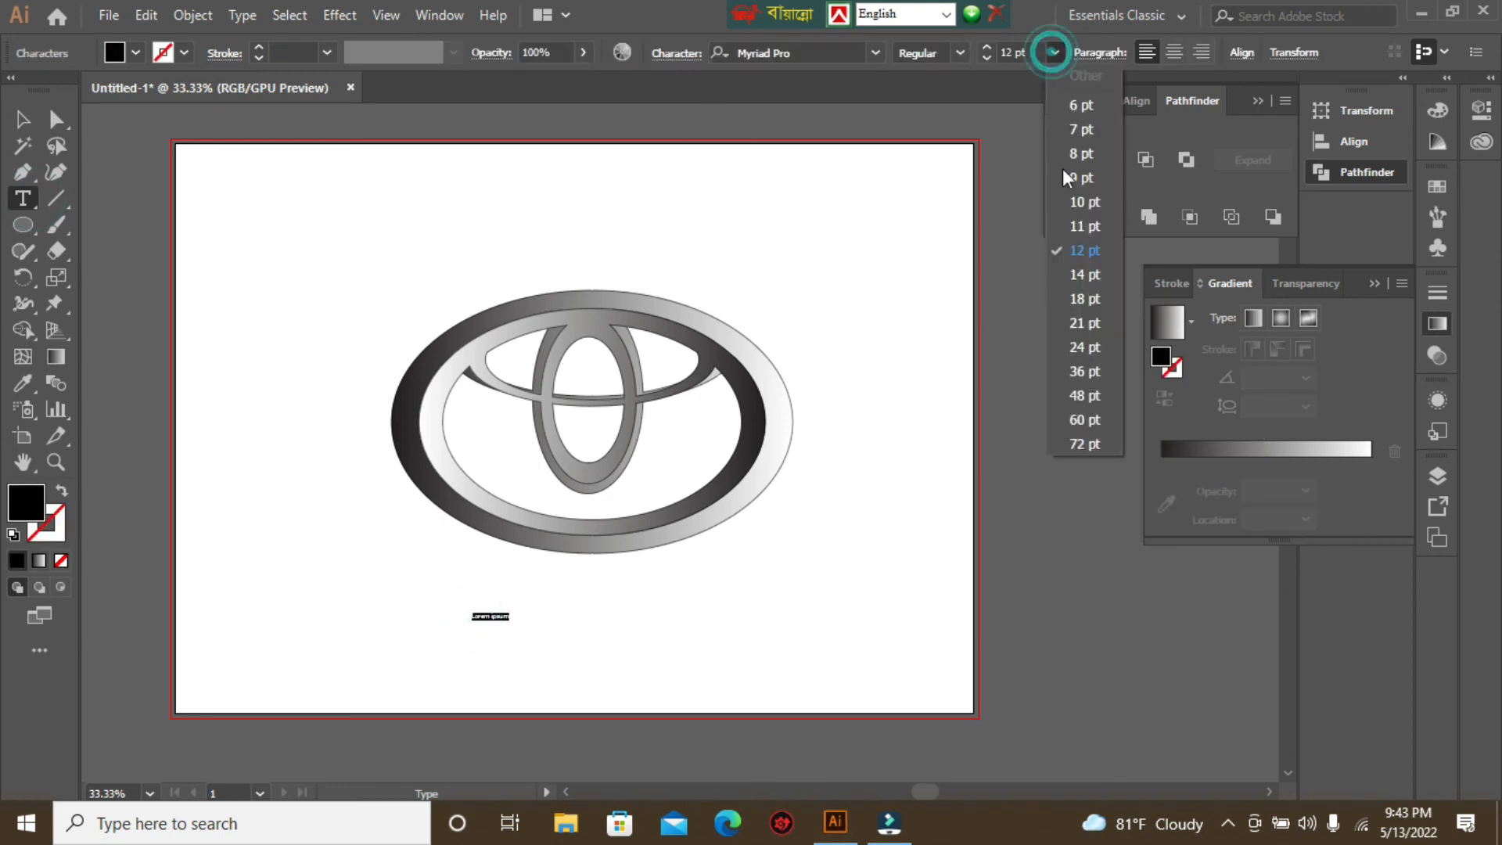
click(1081, 370)
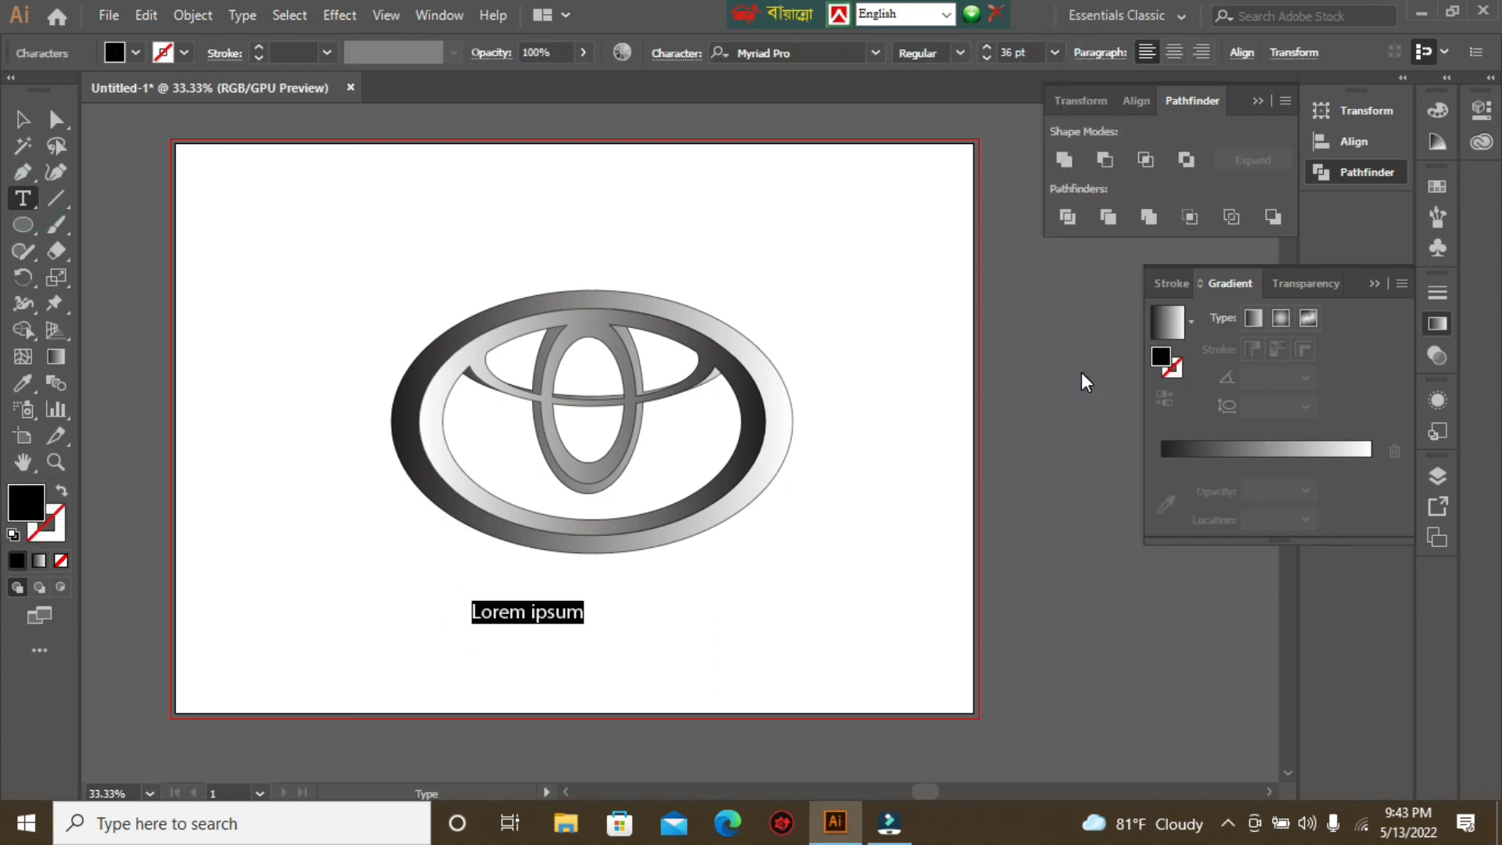
key(BackSpace)
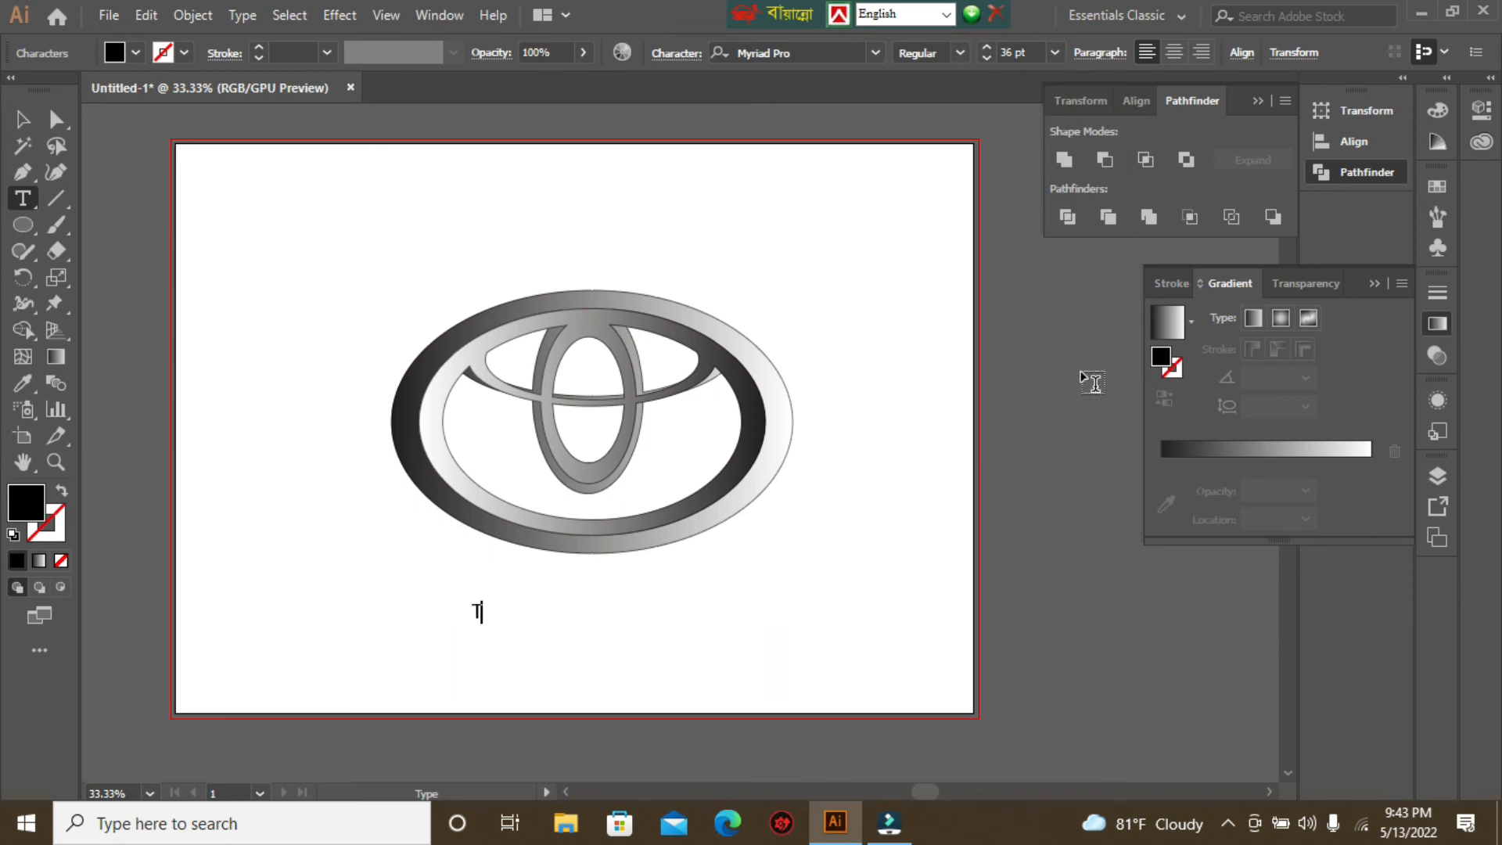
text(TOYOTA)
Enlarge the TOYOTA text to about 165 pt and place it directly beneath the ring logo.
click(21, 119)
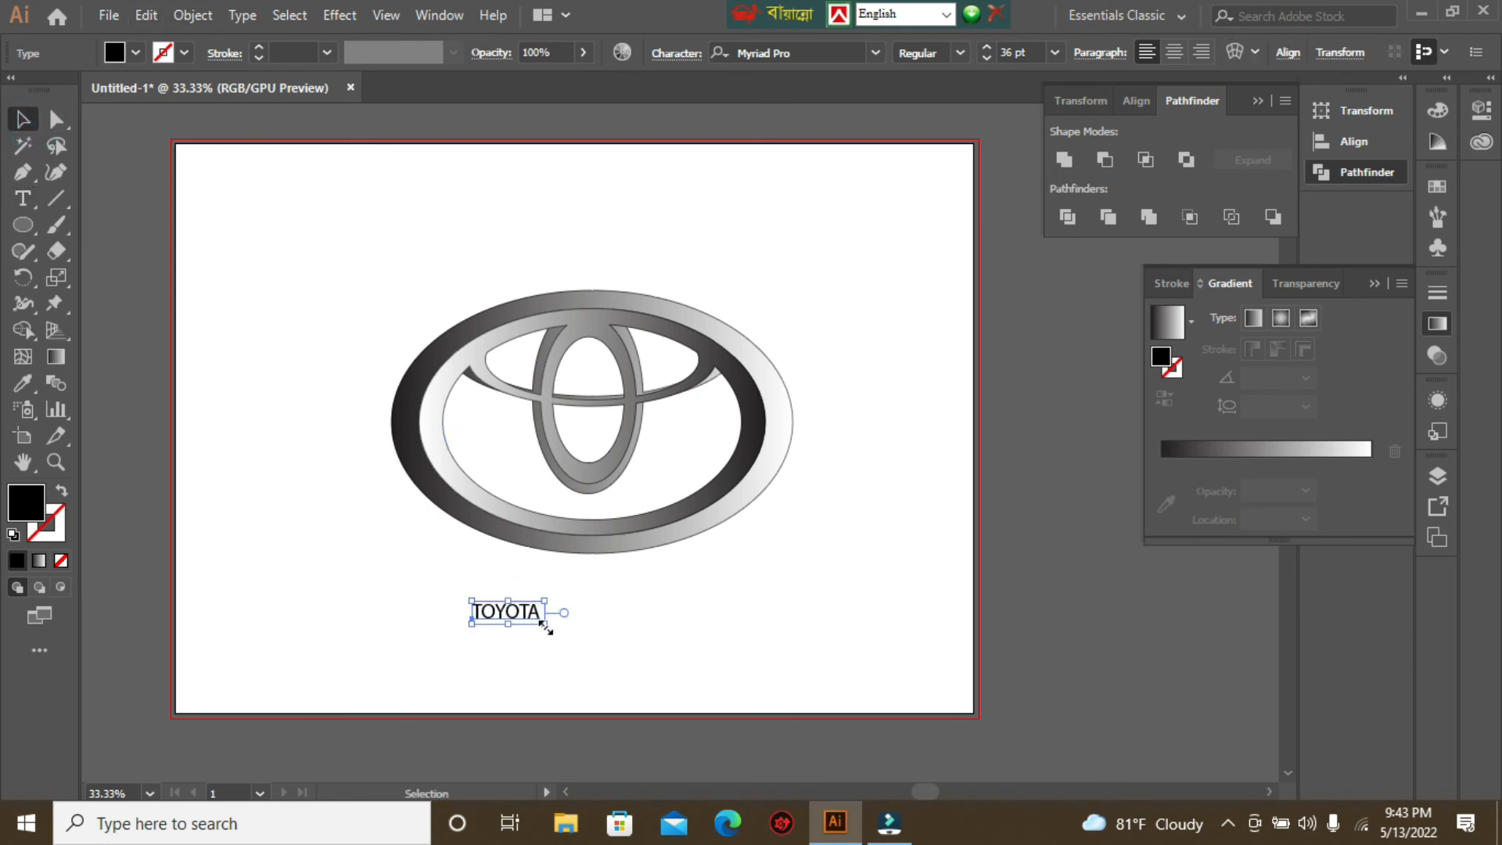
drag(545, 624, 800, 702)
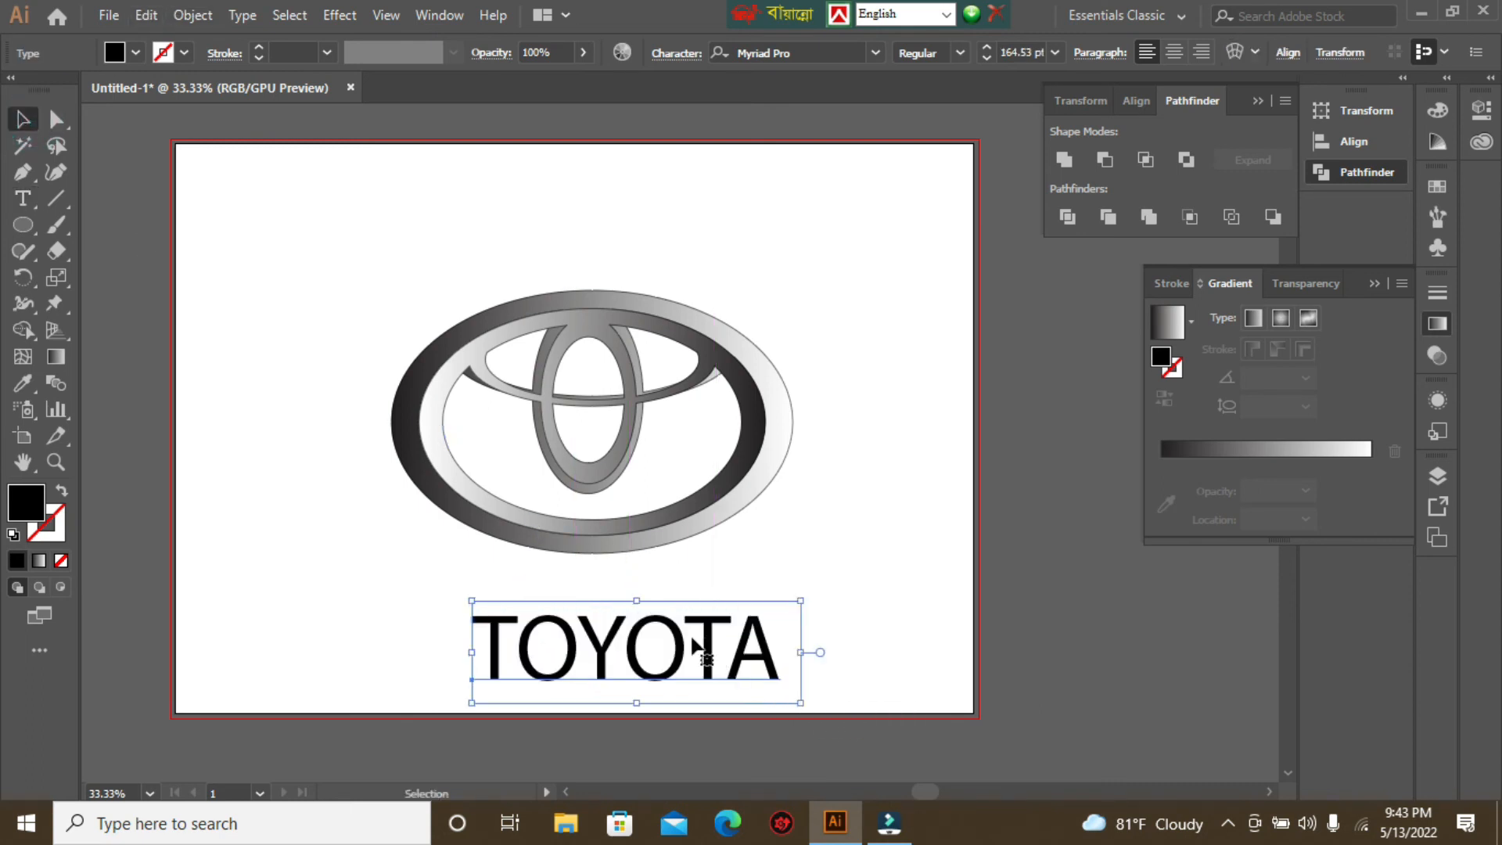
drag(695, 646, 649, 603)
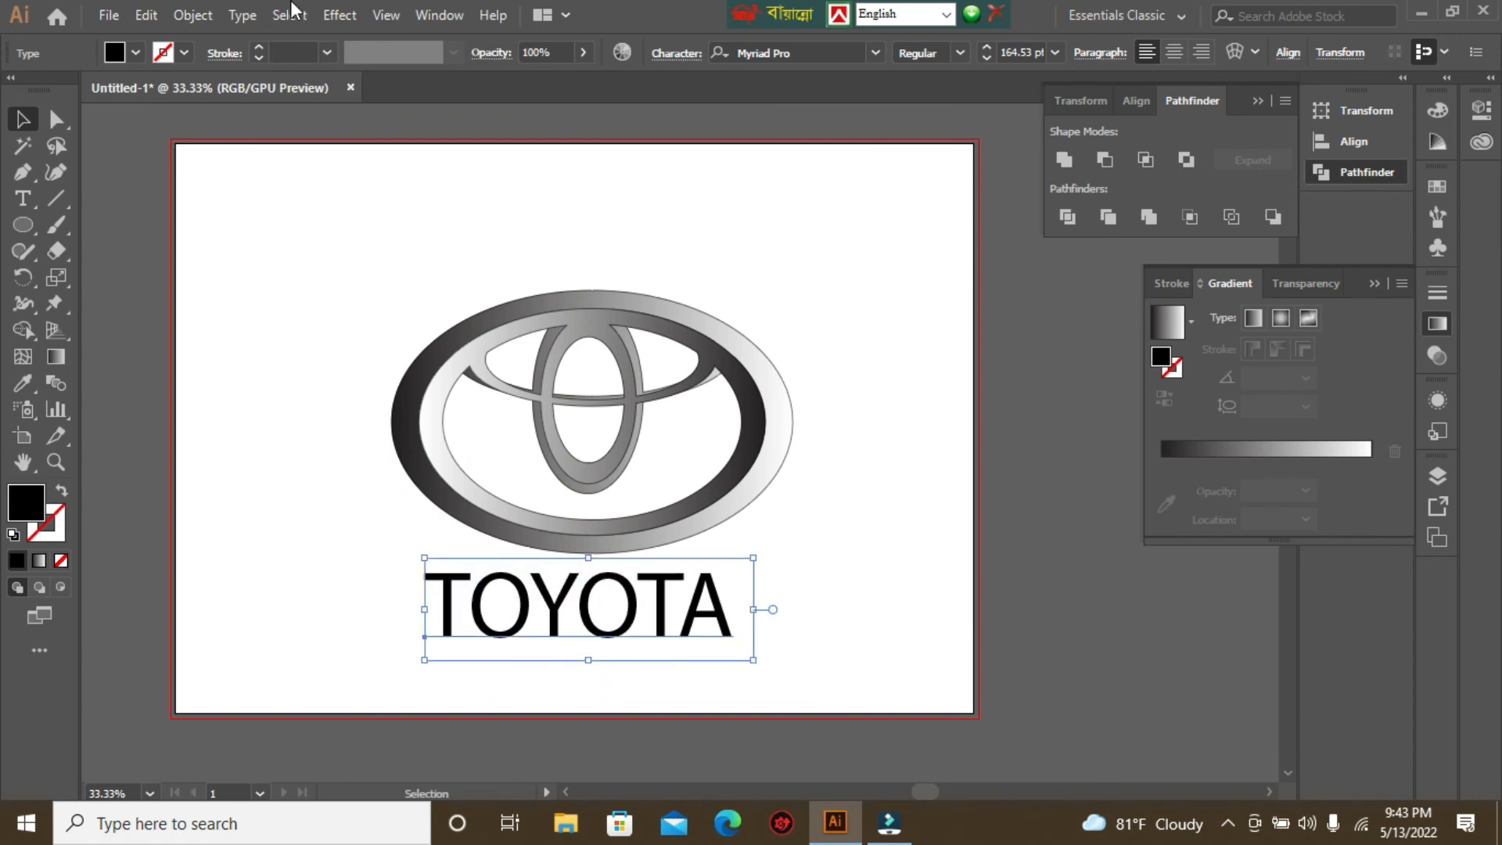
Try a solid red fill on the TOYOTA text.
click(134, 53)
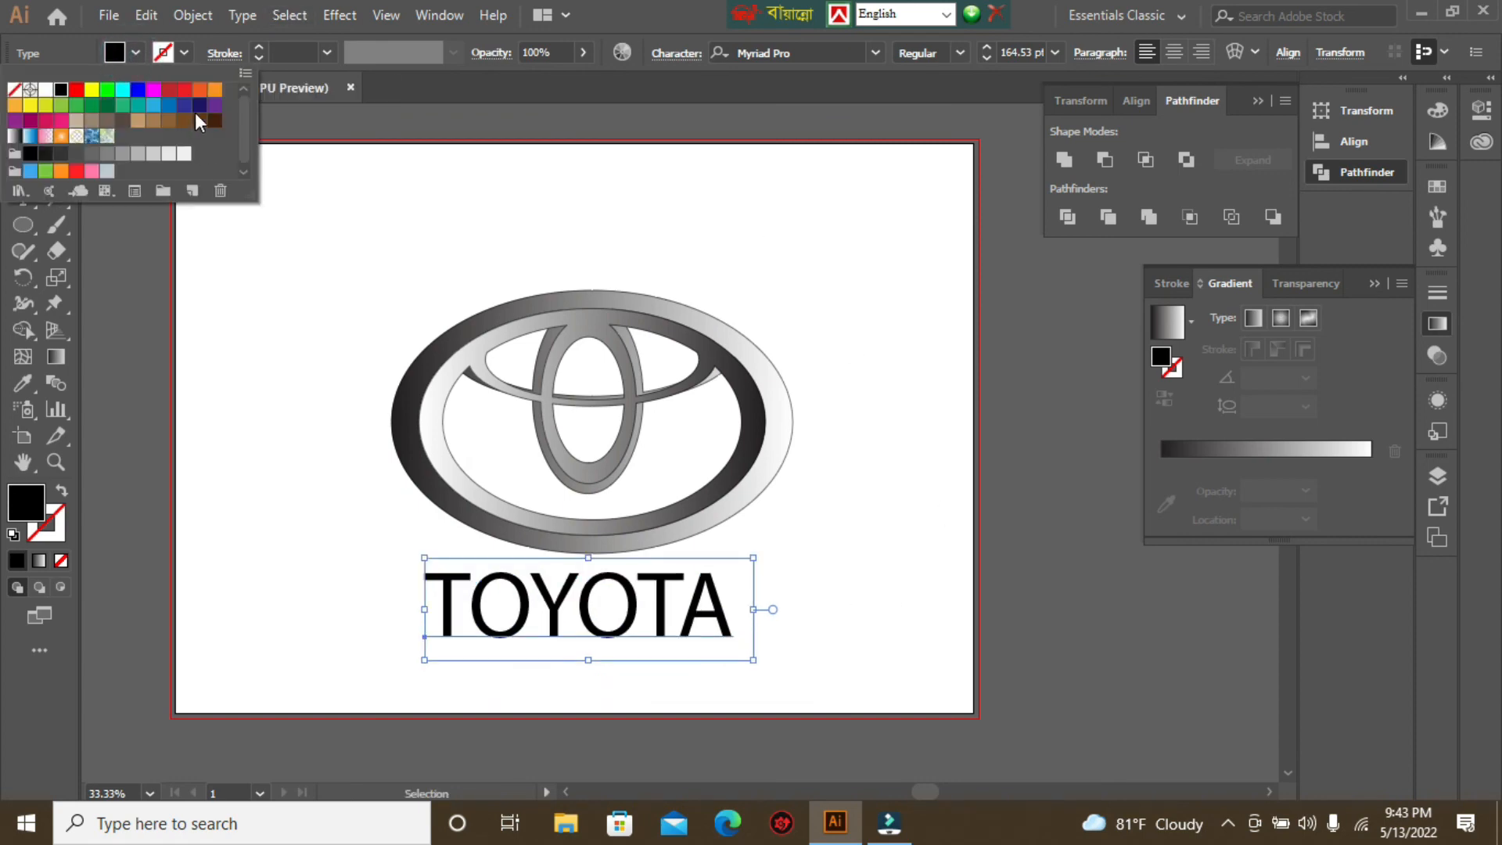
click(184, 90)
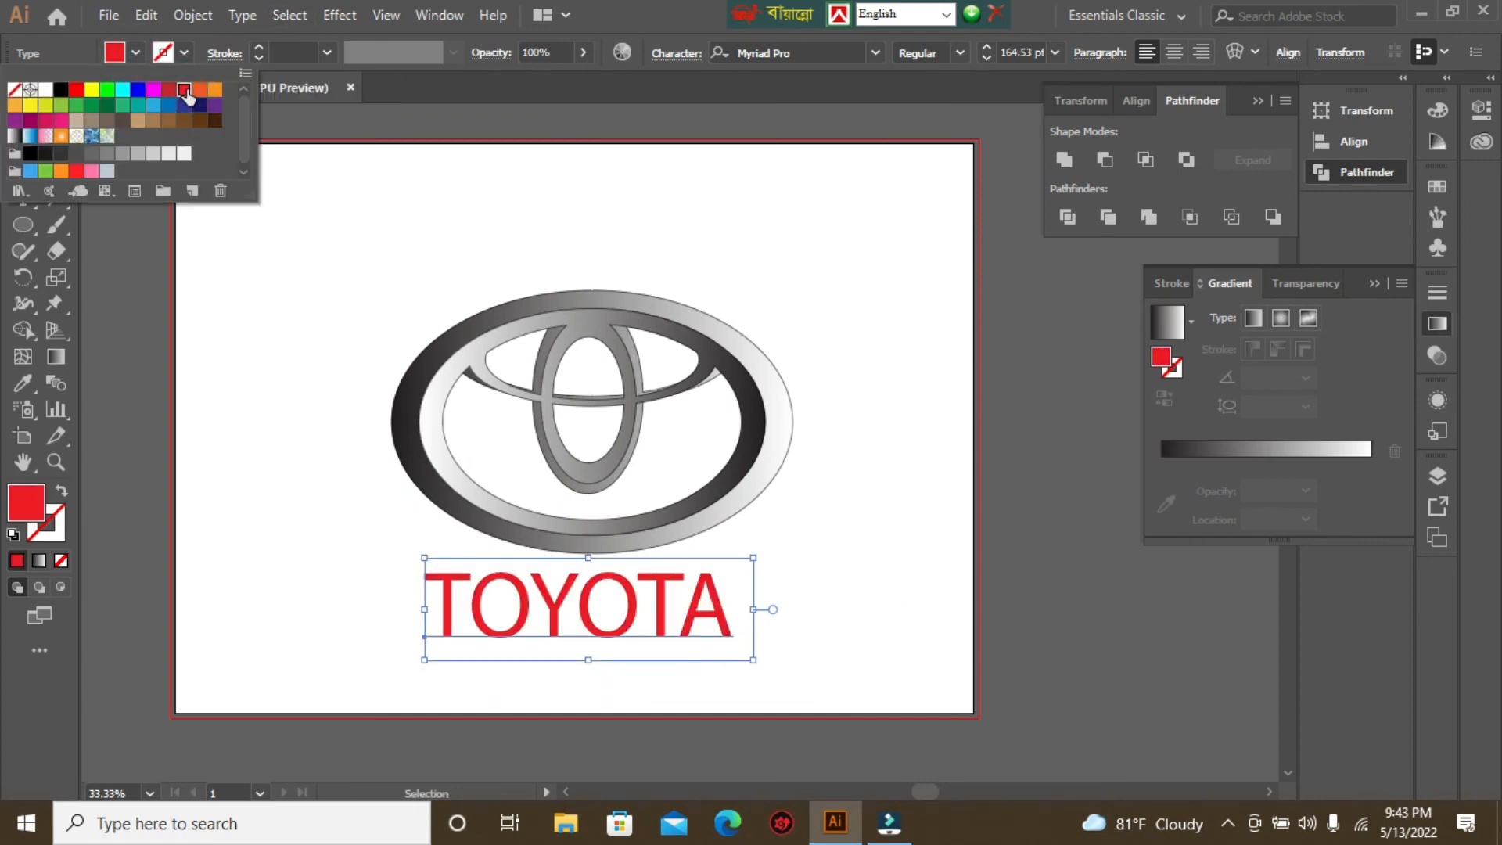
key(Escape)
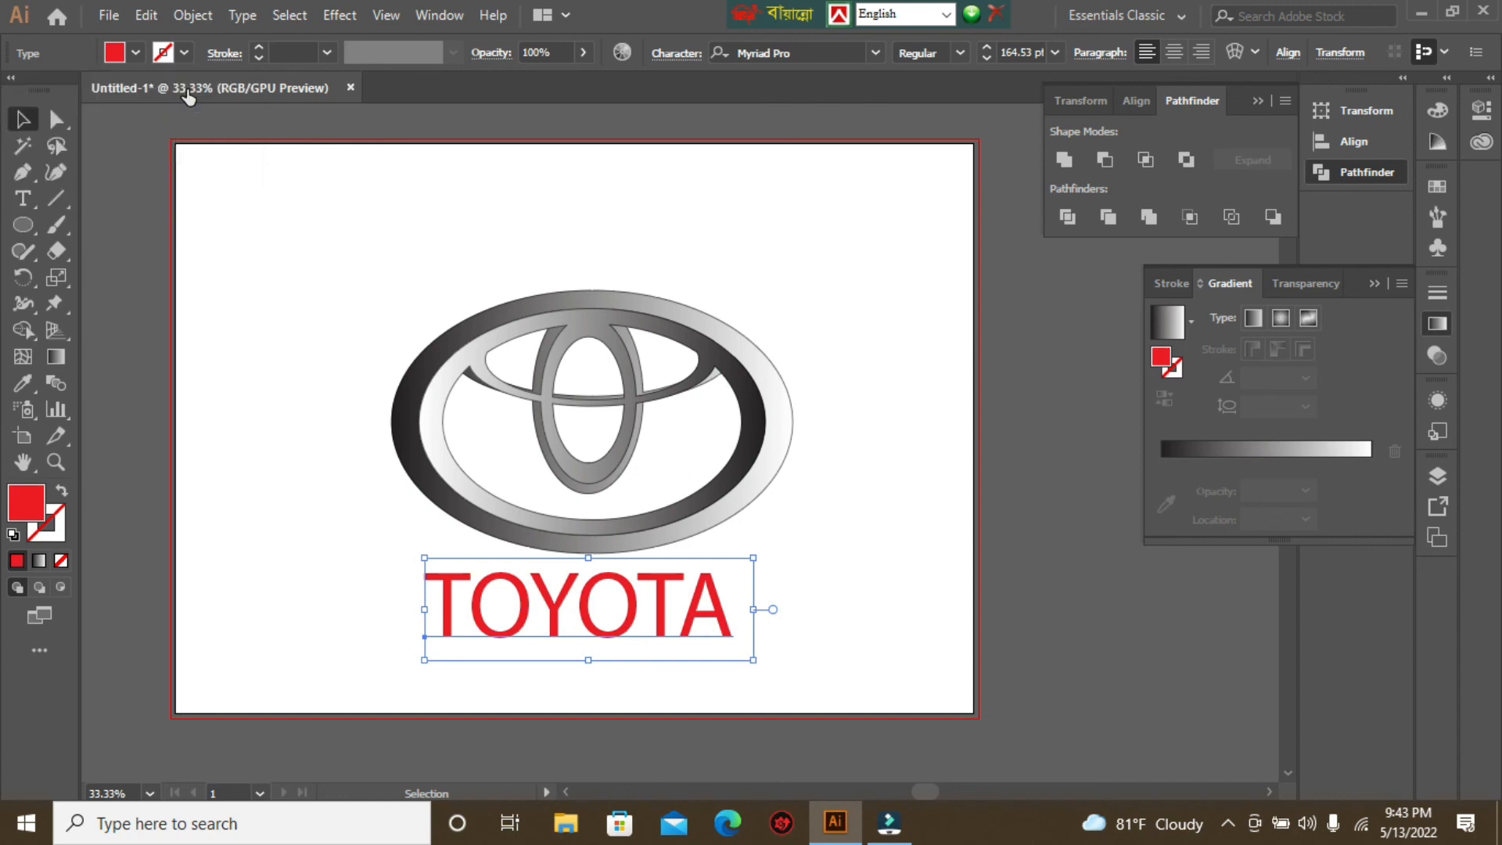
key(ctrl+z)
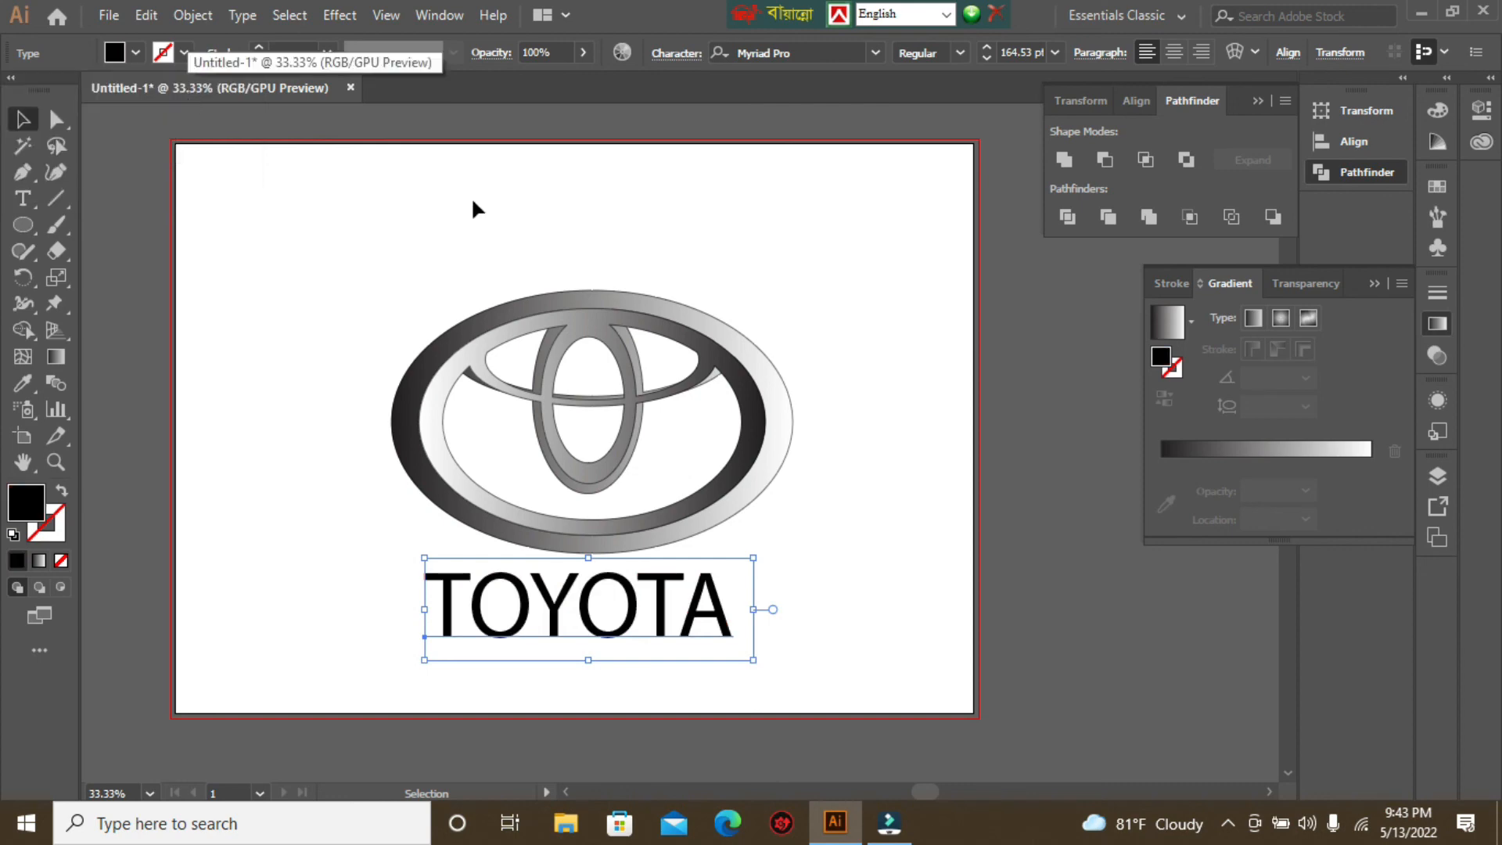
Apply a linear gradient fill to the TOYOTA text and colour its starting stop bright green, without any extra stops.
click(1247, 457)
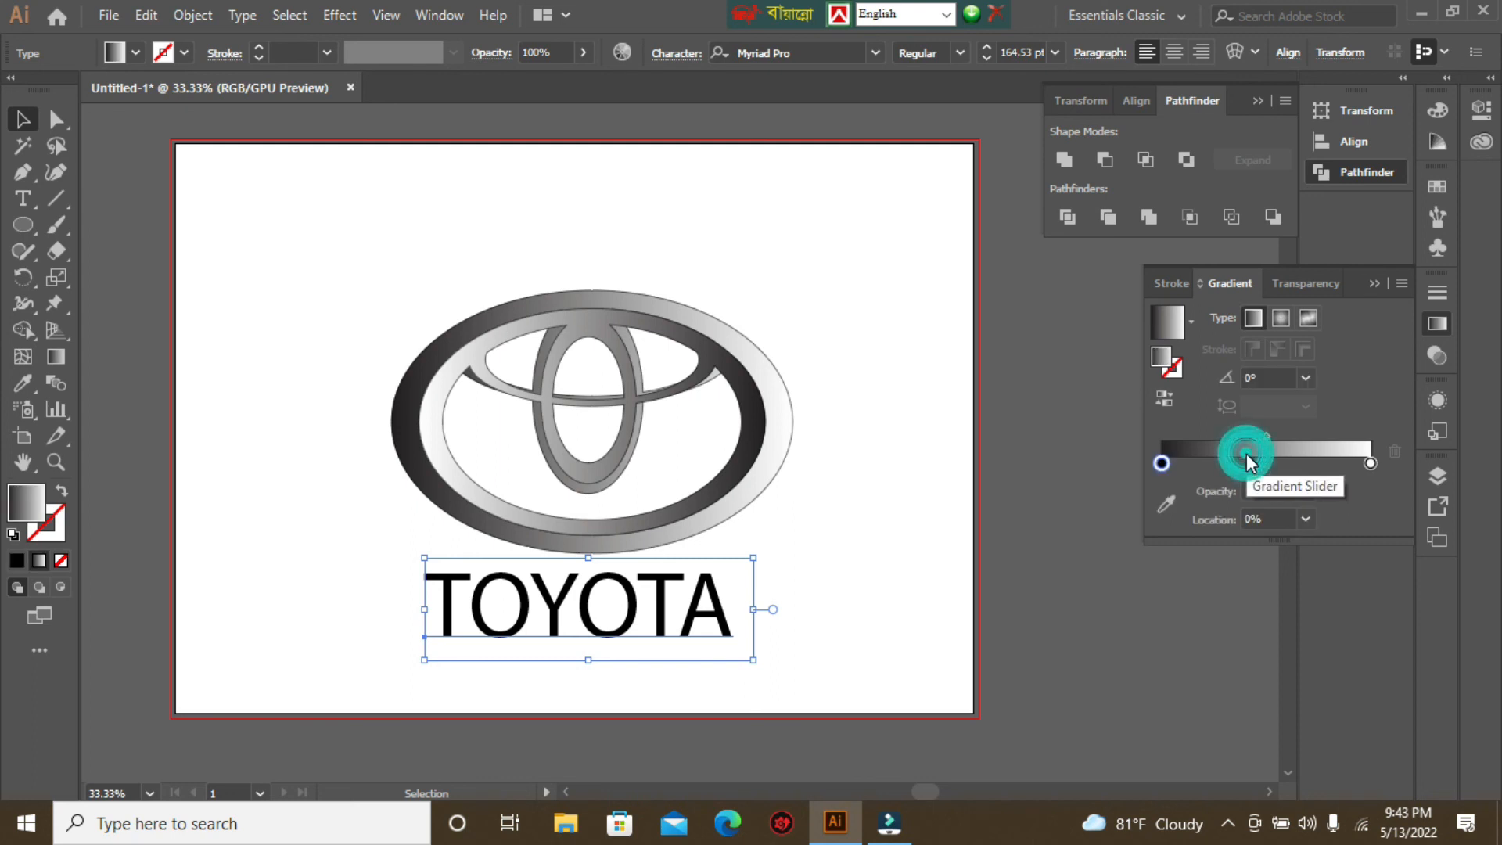
double_click(1167, 464)
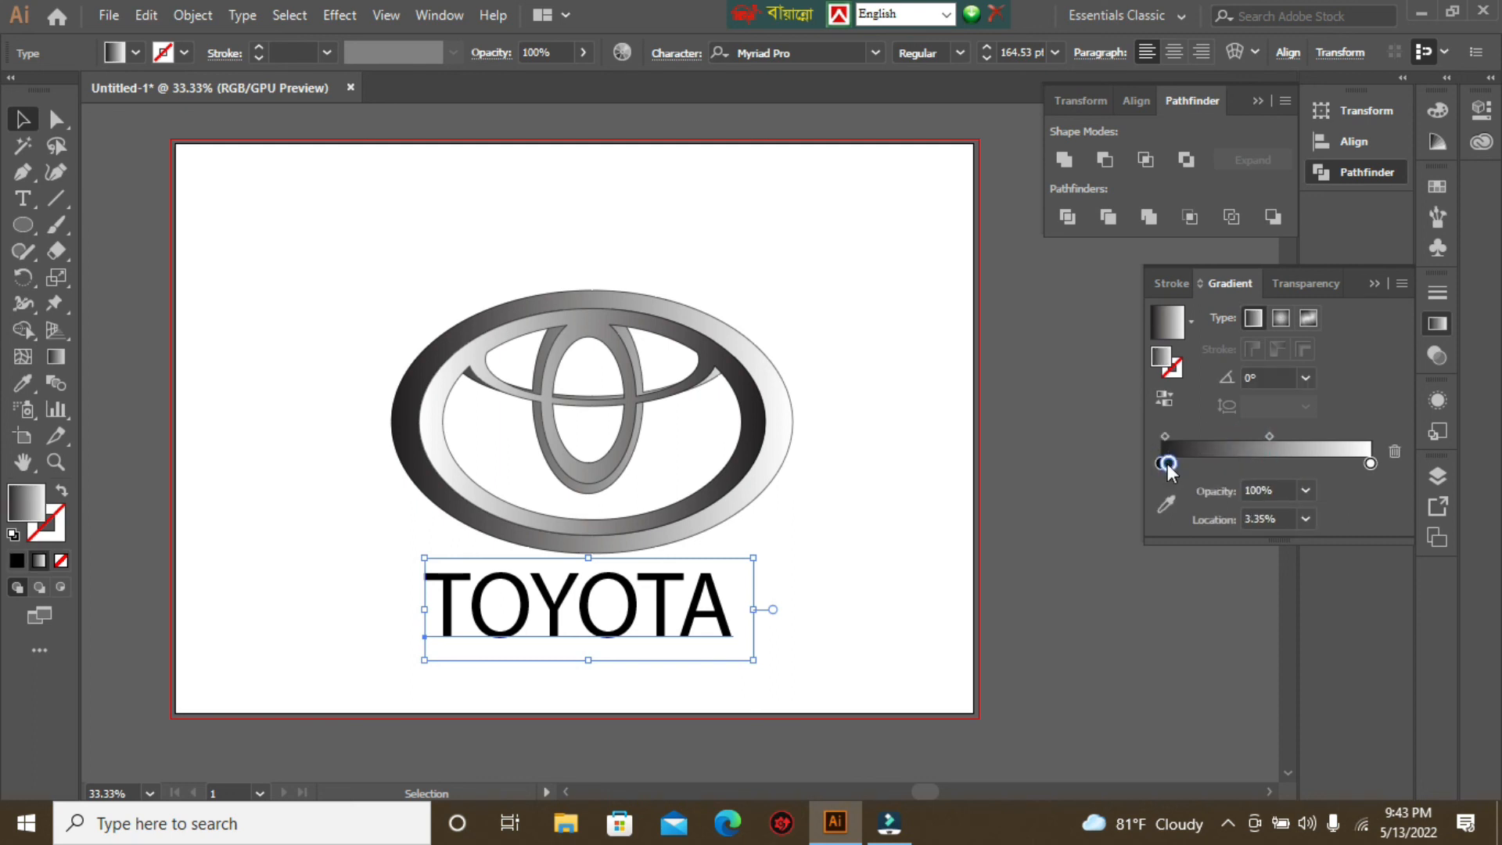
click(1168, 463)
click(1392, 451)
double_click(1162, 464)
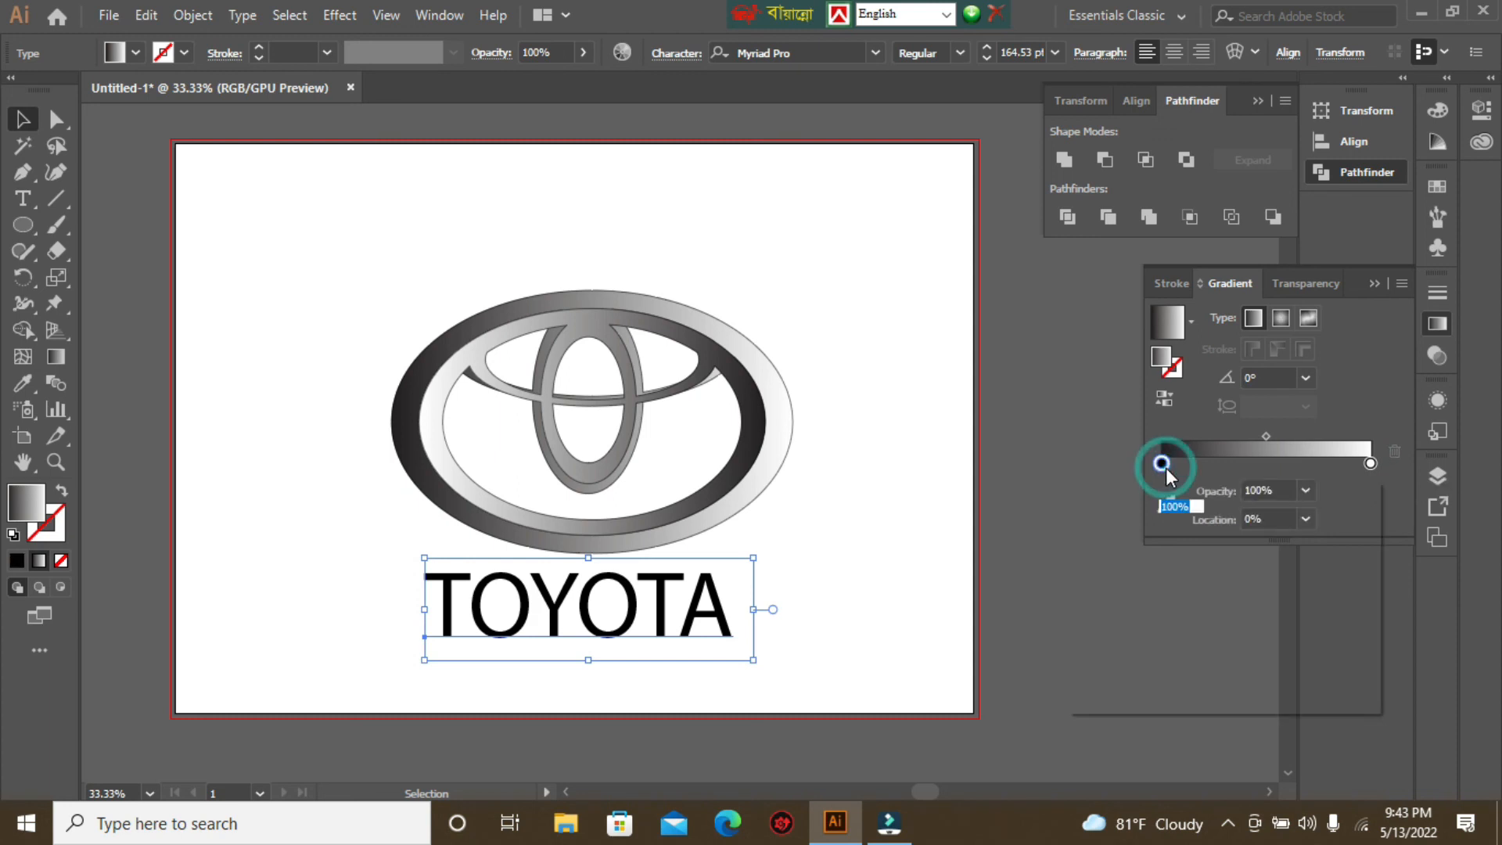
click(1179, 533)
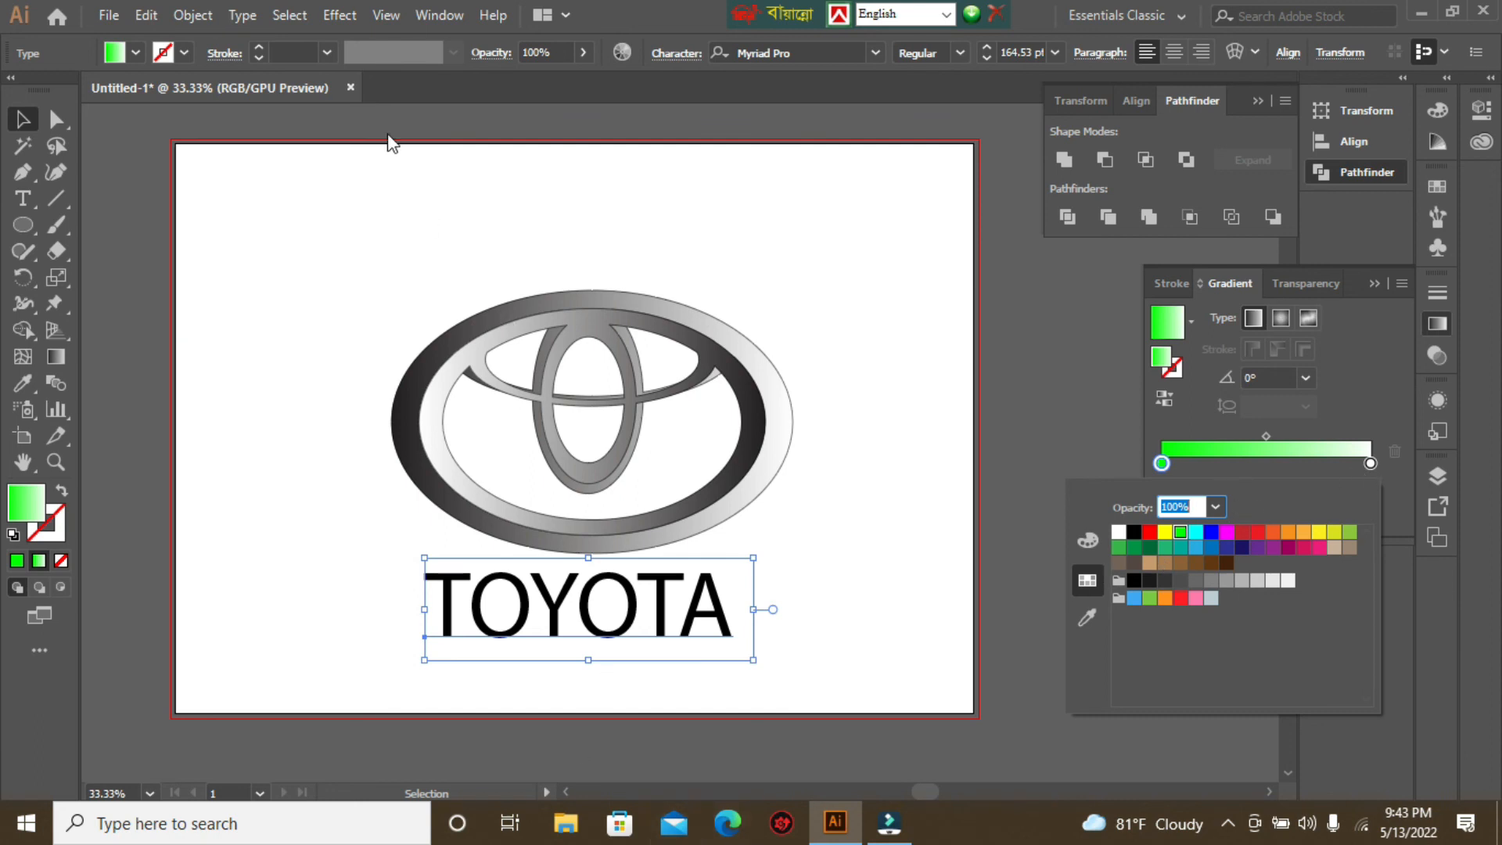
Convert the TOYOTA text to outlines so the gradient fill applies to the letters.
click(242, 15)
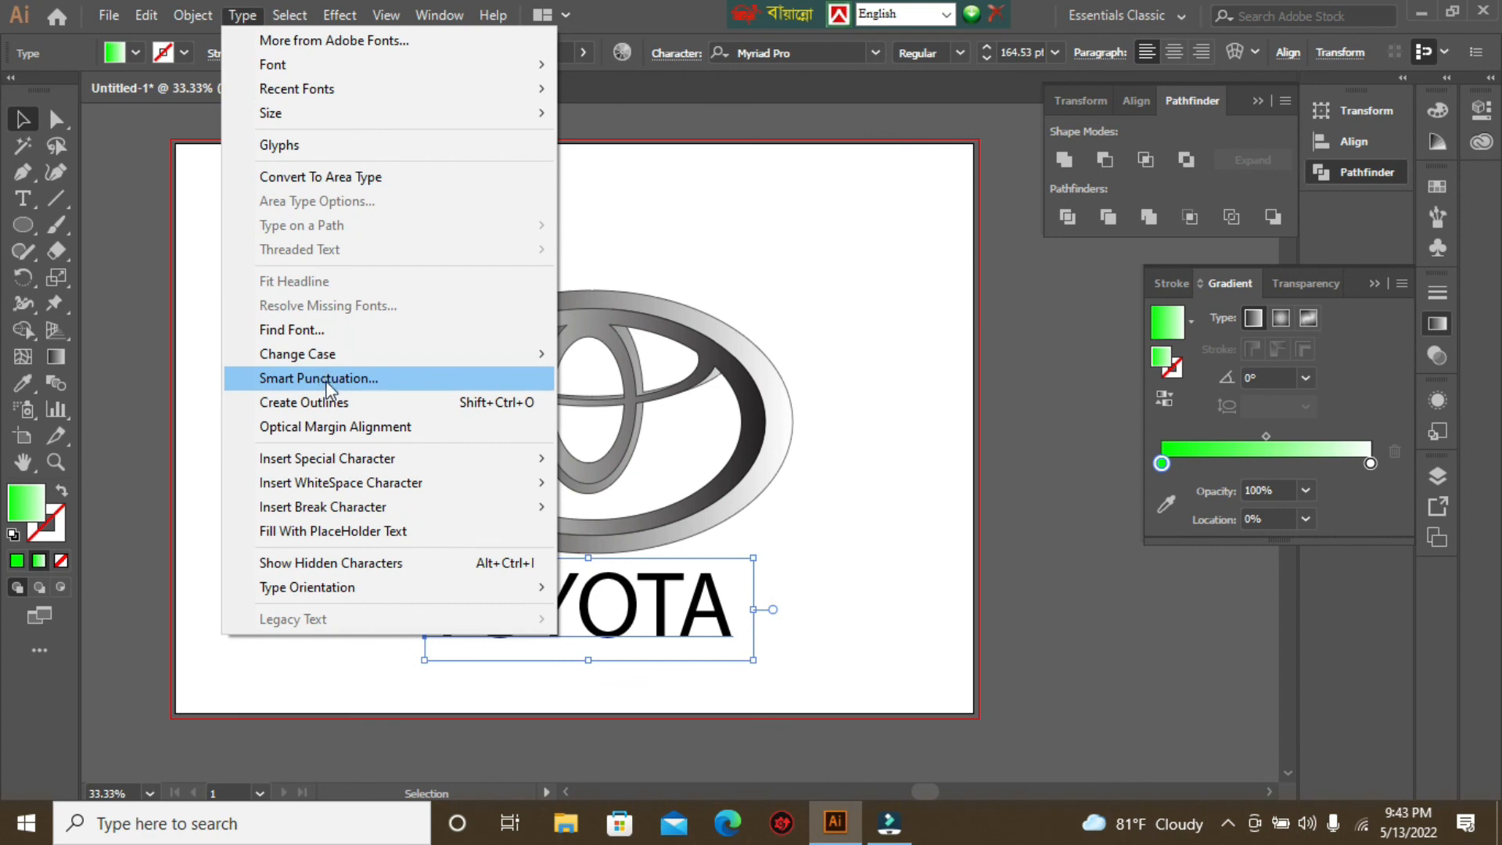
click(327, 402)
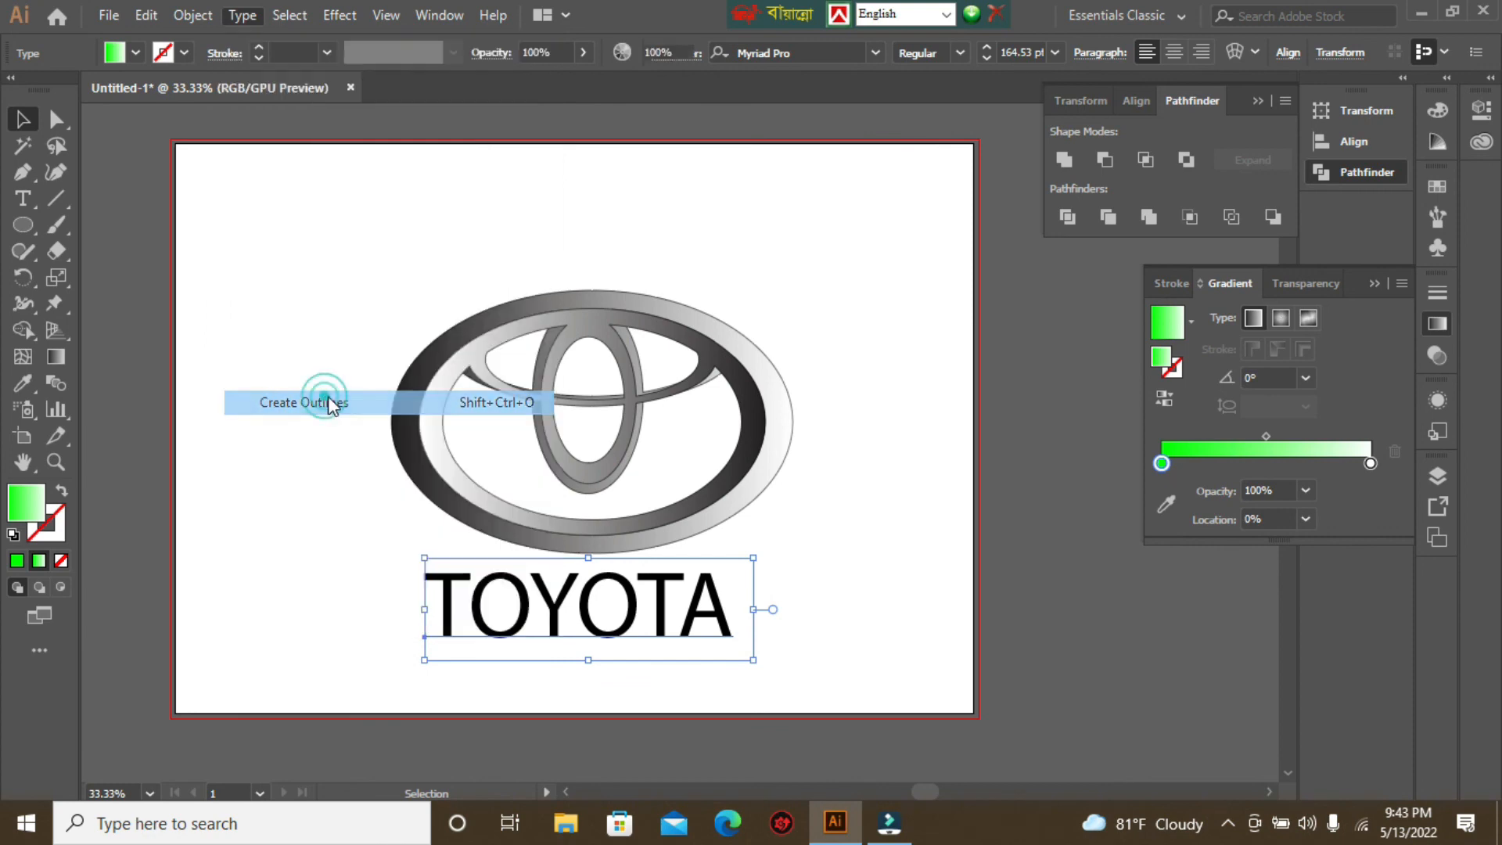
click(1299, 452)
Try orange and dark magenta for the lettering gradient's end stop, settling on red.
double_click(1371, 463)
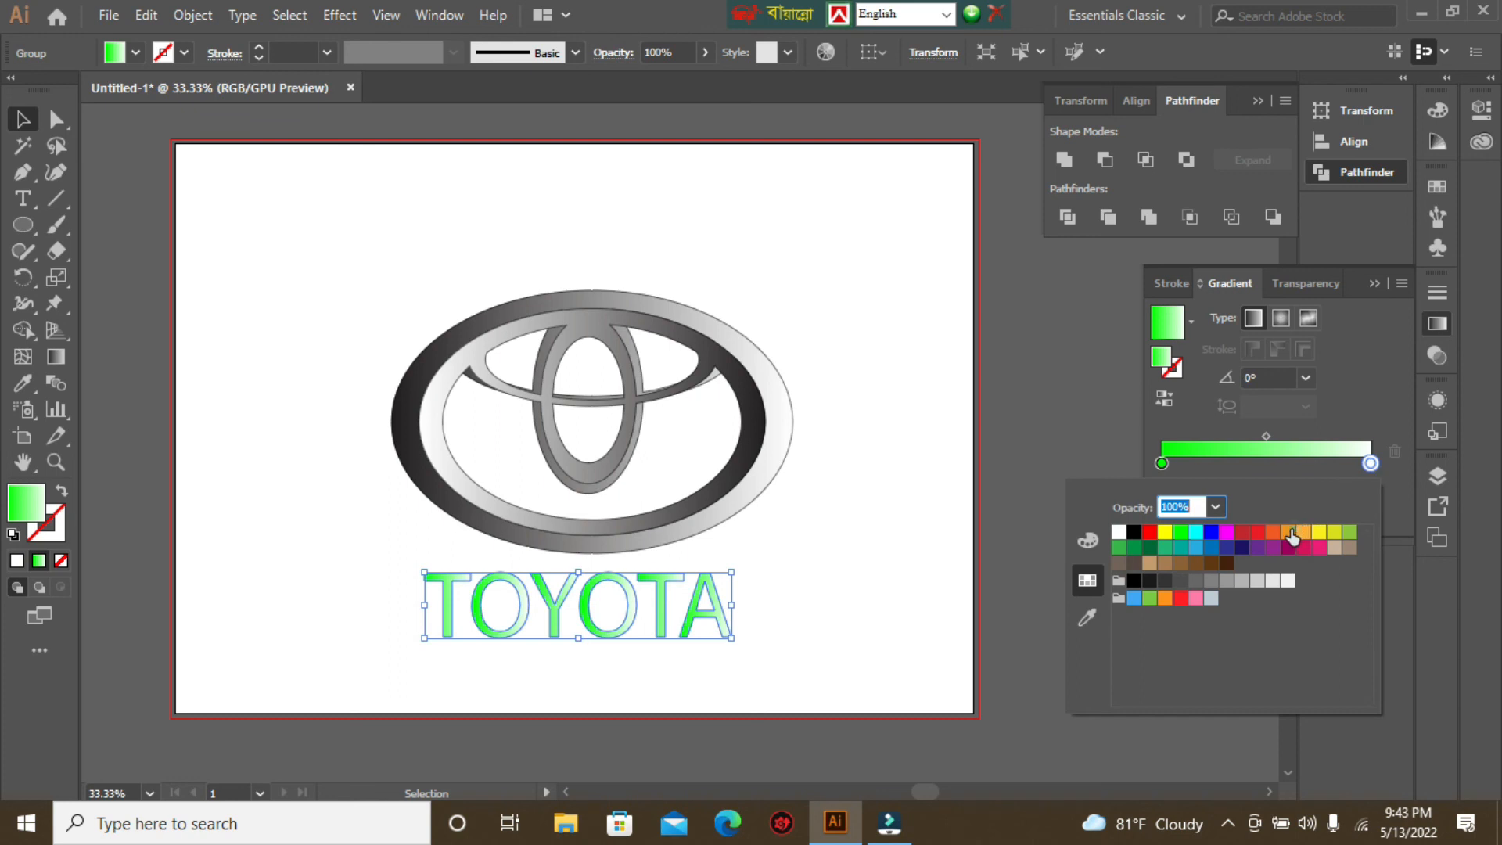
click(1289, 533)
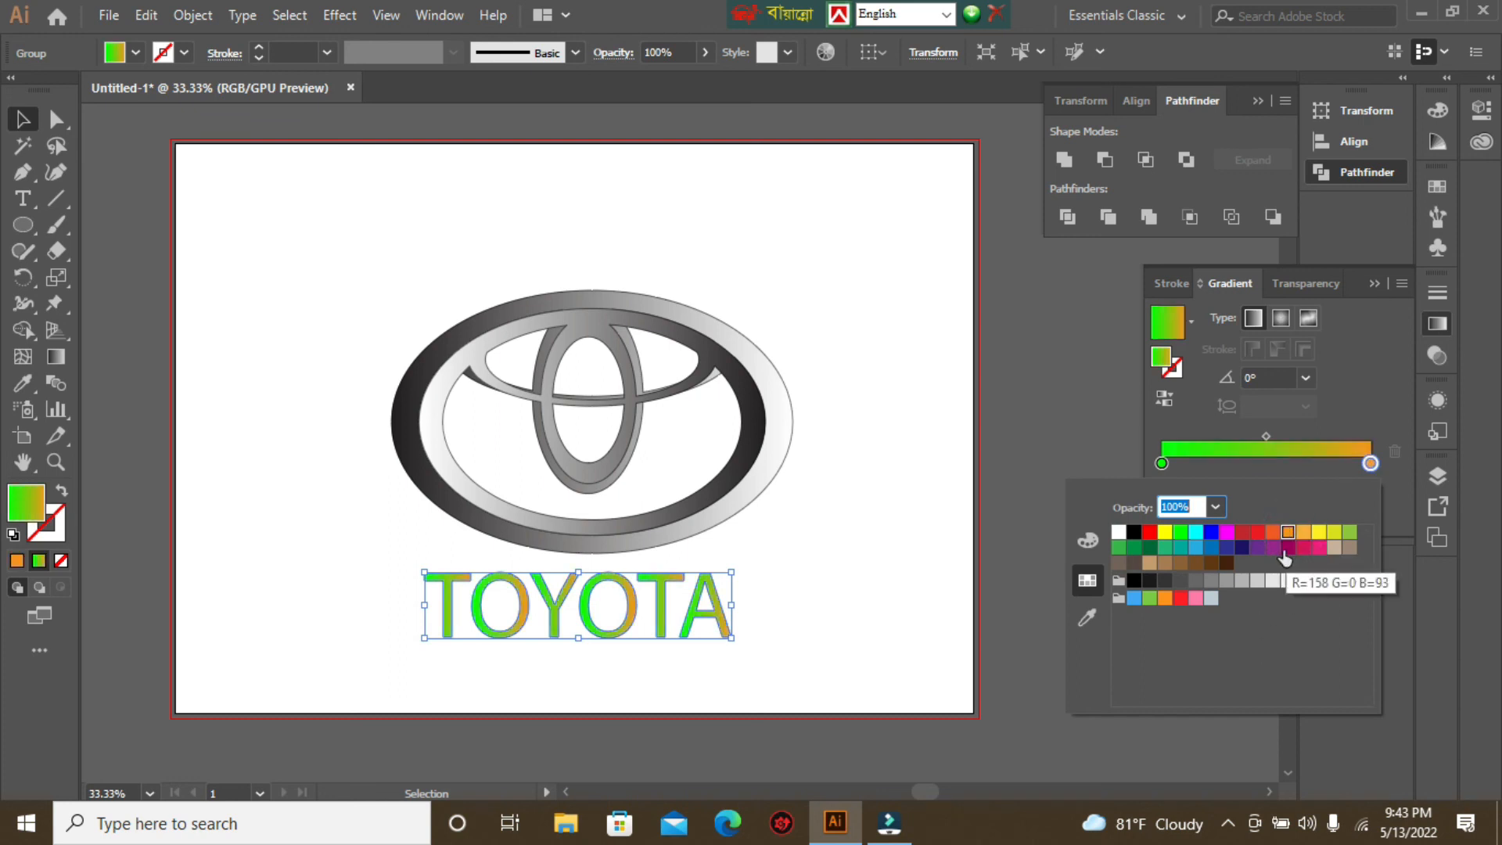
click(1287, 548)
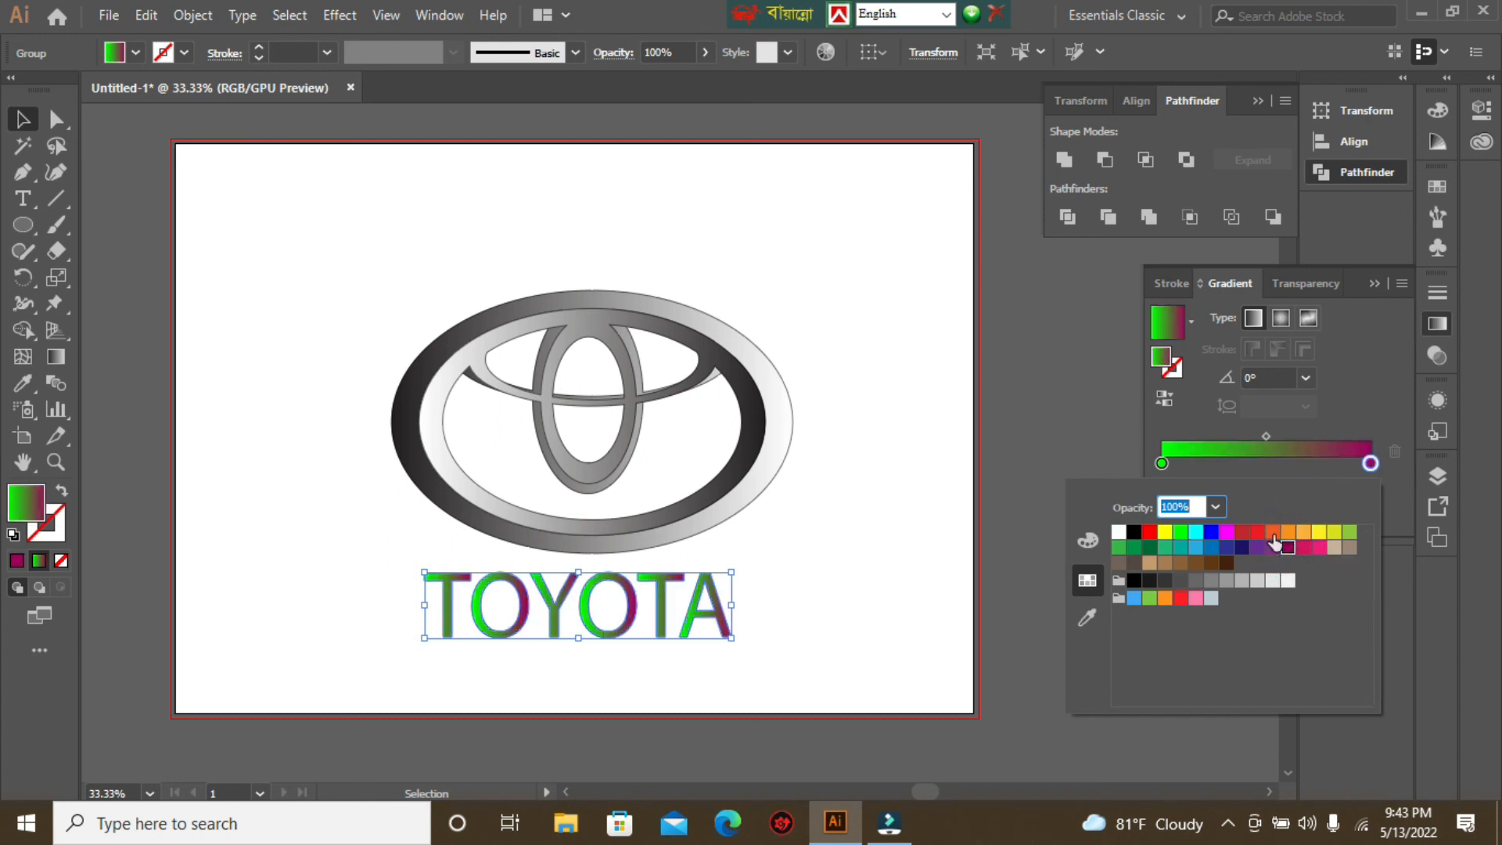
click(1257, 532)
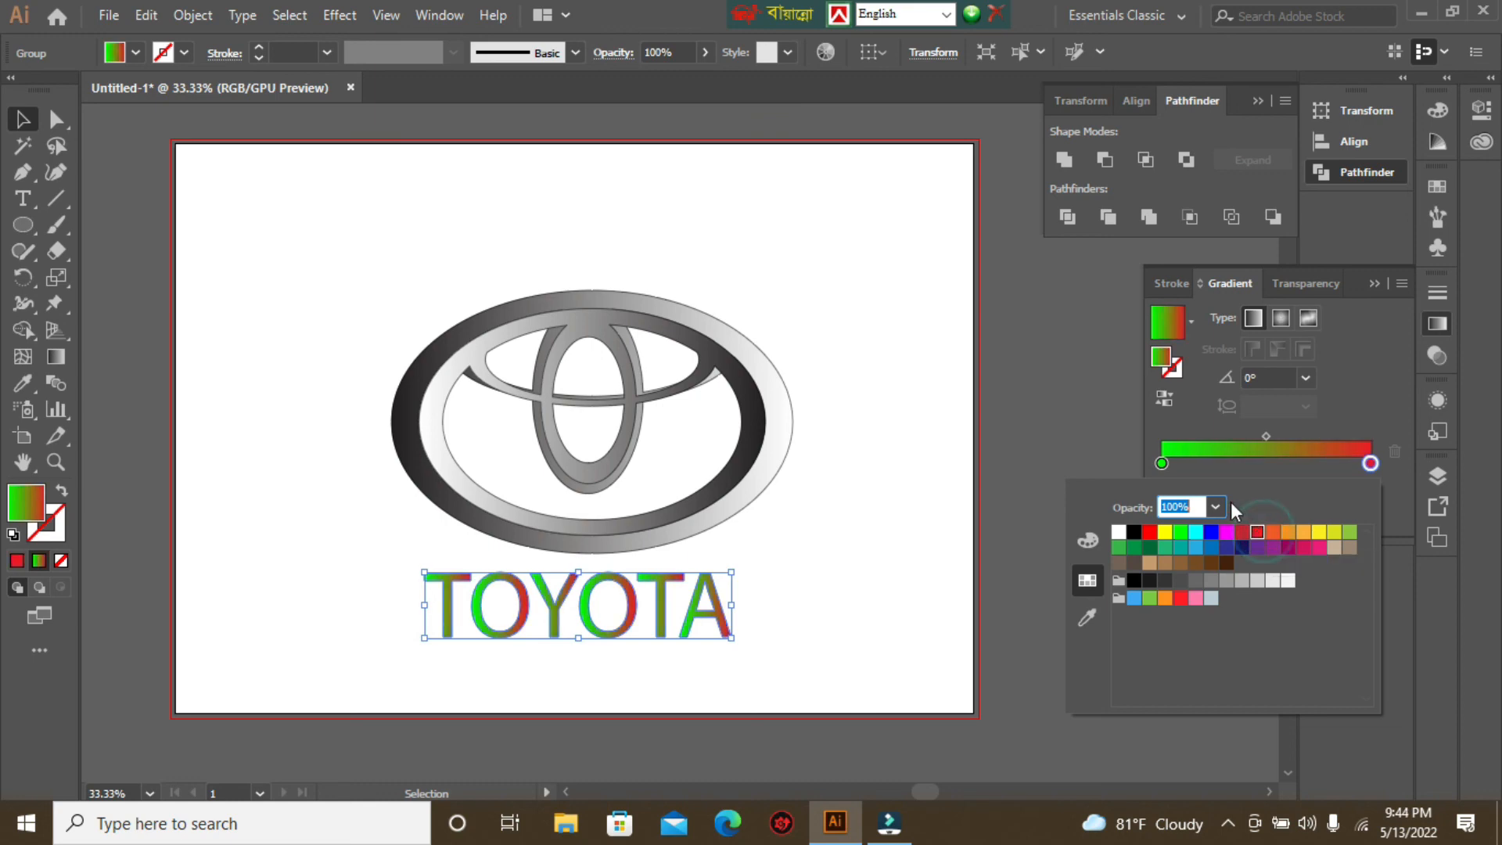
Colour the starting stop of the TOYOTA lettering's gradient the same red and deselect the lettering.
click(1161, 463)
double_click(1162, 463)
click(1258, 533)
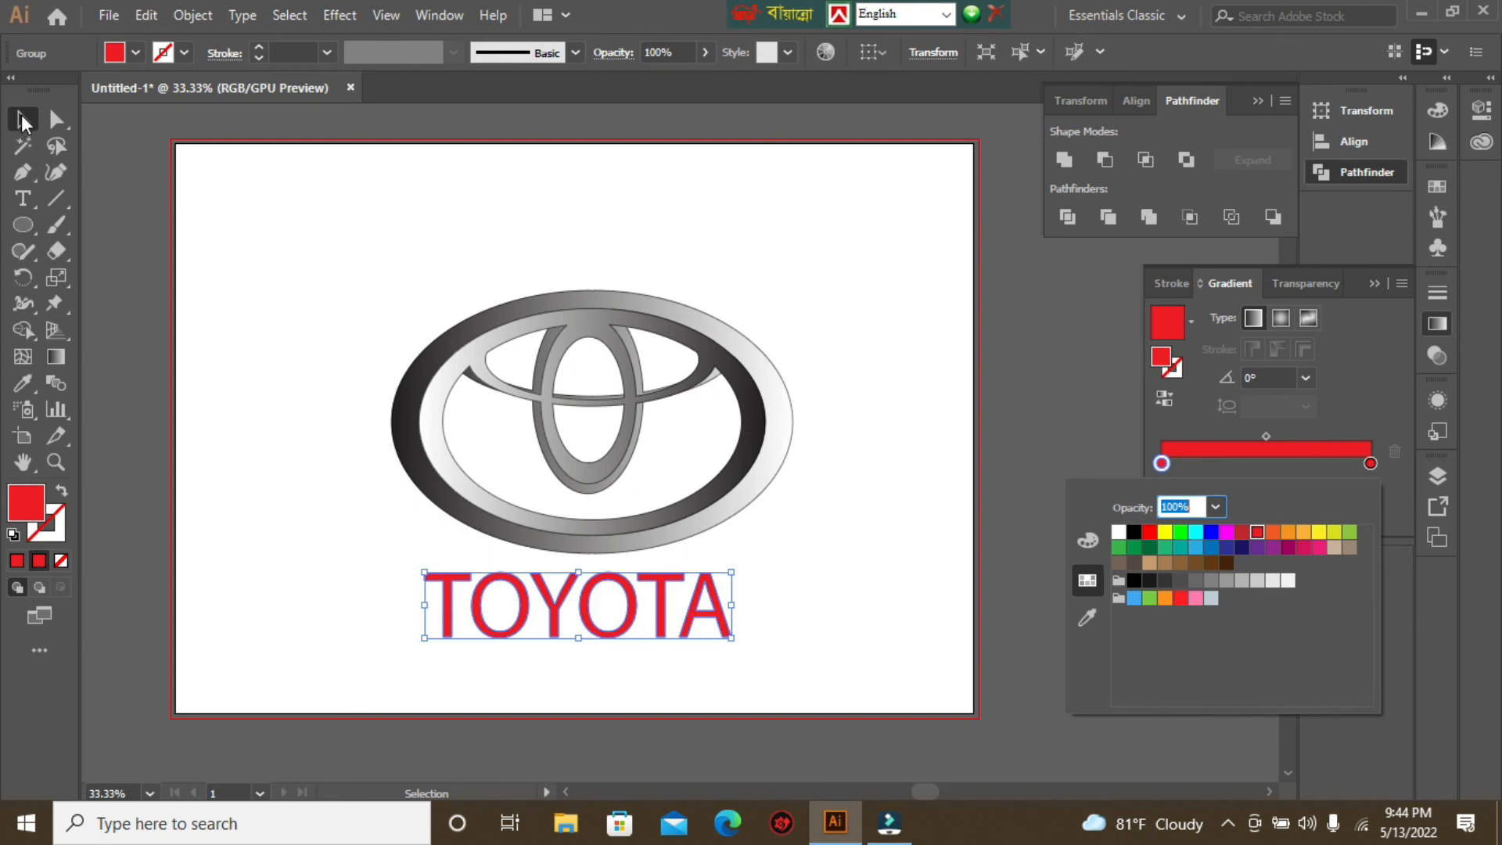
click(22, 121)
click(208, 186)
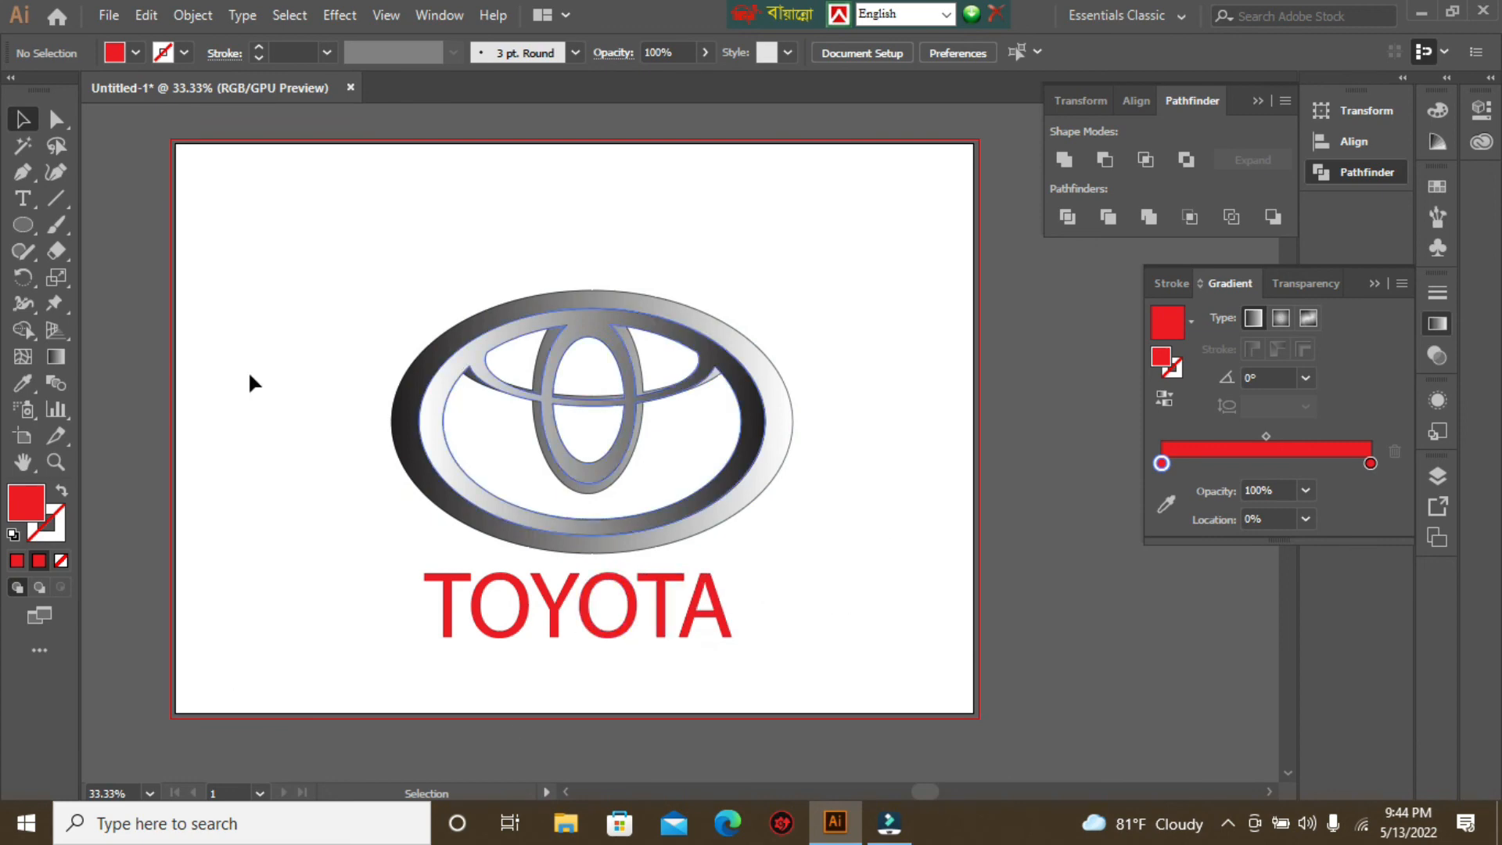
Group the whole ring logo together with the TOYOTA lettering.
drag(317, 283, 818, 661)
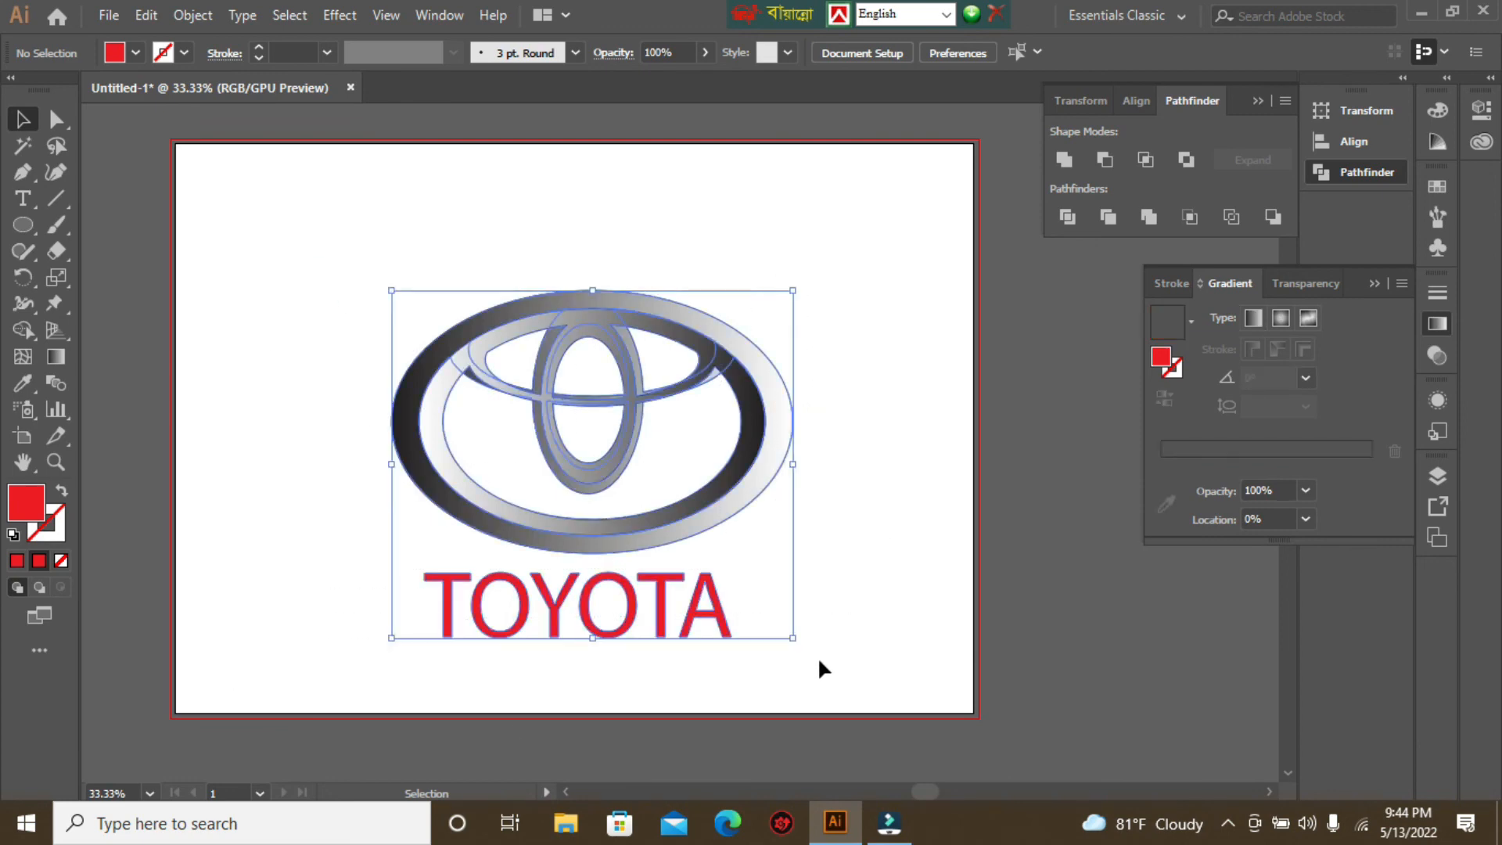
key(a)
key(v)
key(ctrl+g)
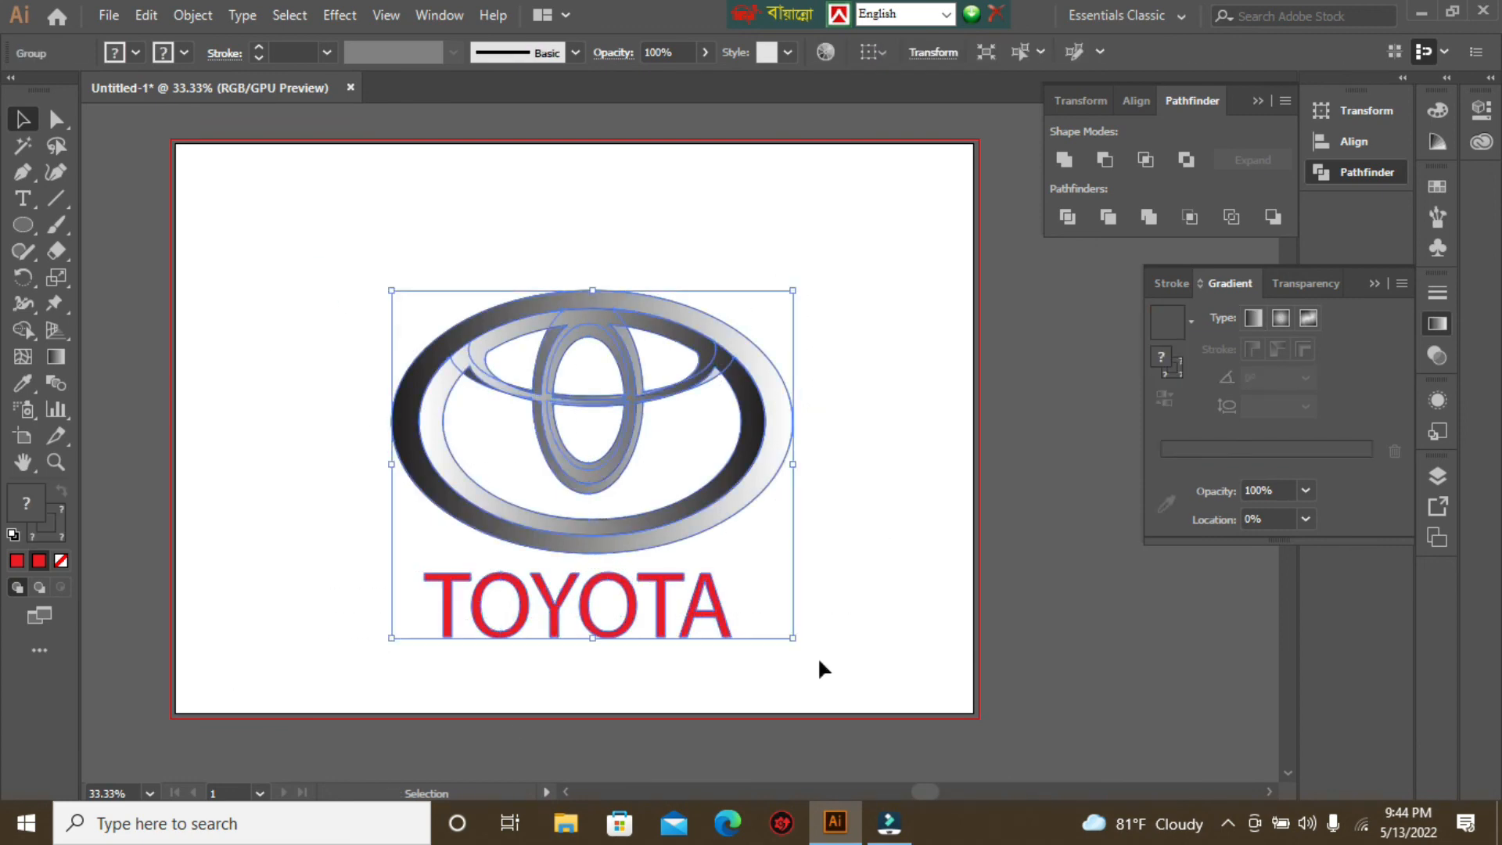
Move the grouped logo and lettering straight up on the artboard and leave the group selected.
click(858, 308)
drag(663, 319, 664, 262)
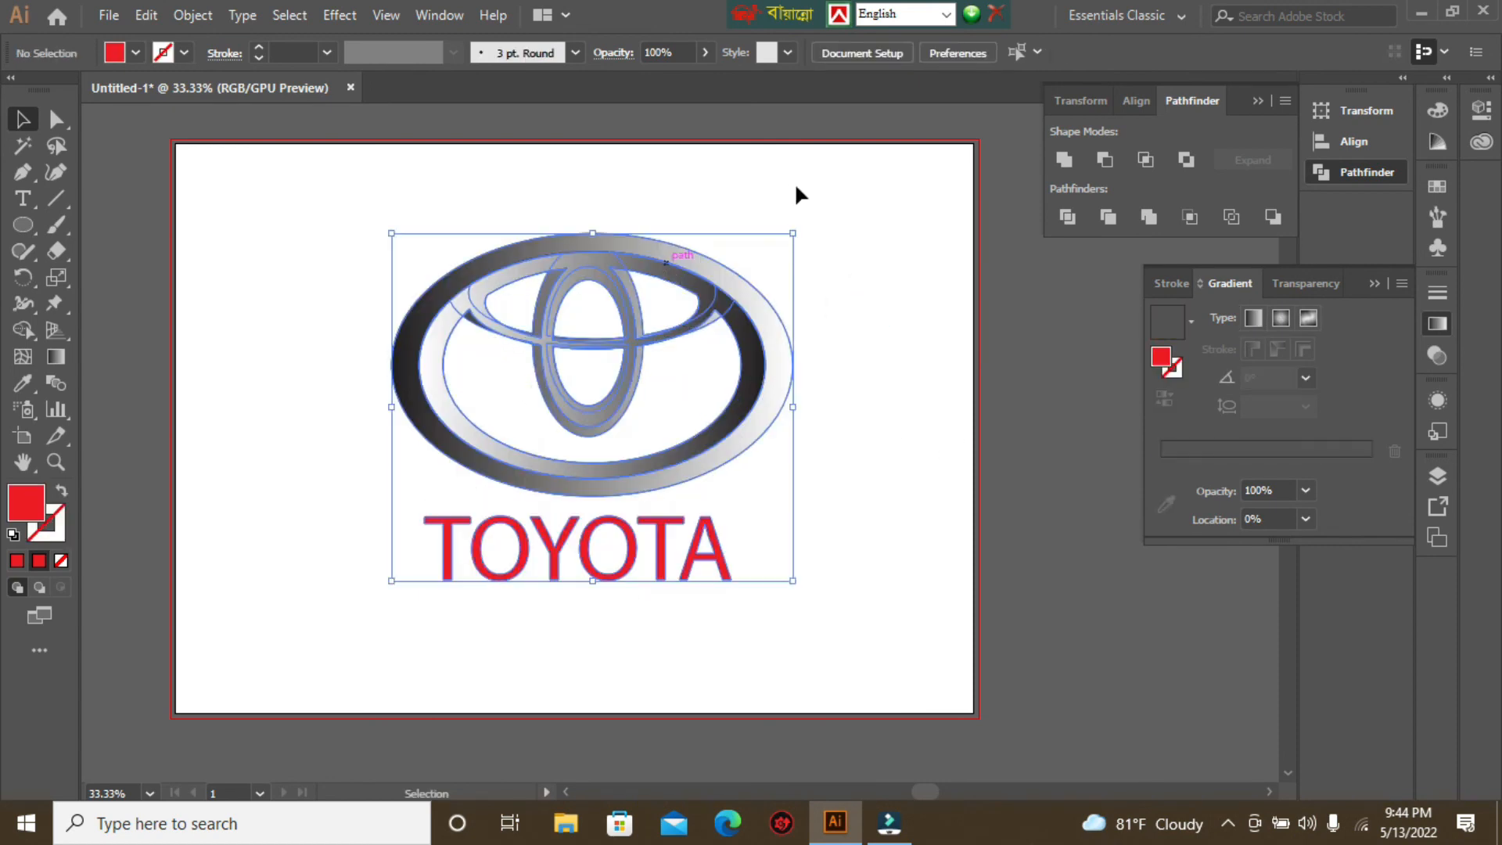
click(830, 241)
drag(378, 201, 772, 600)
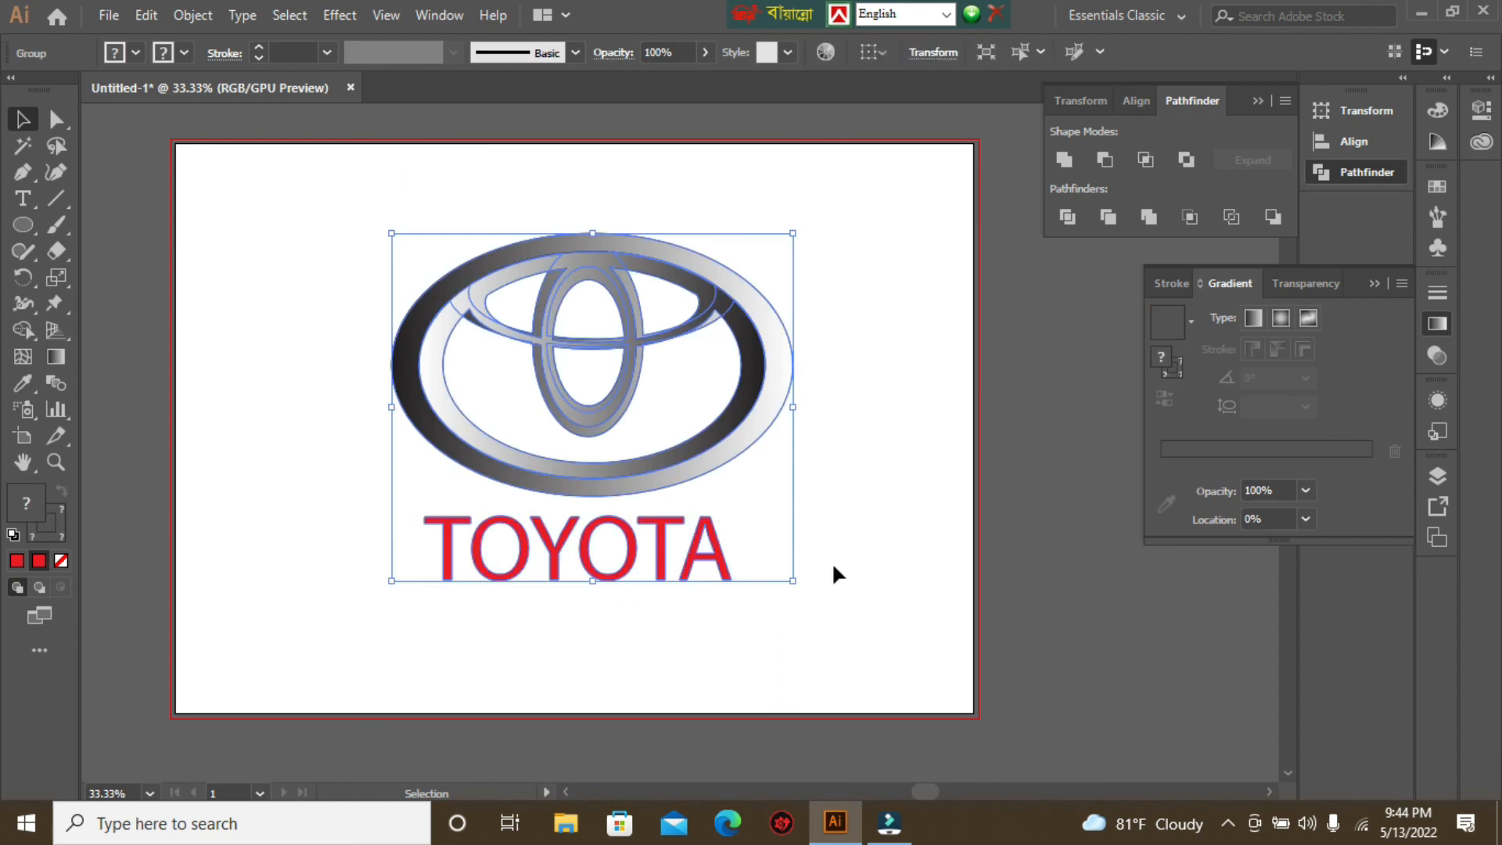